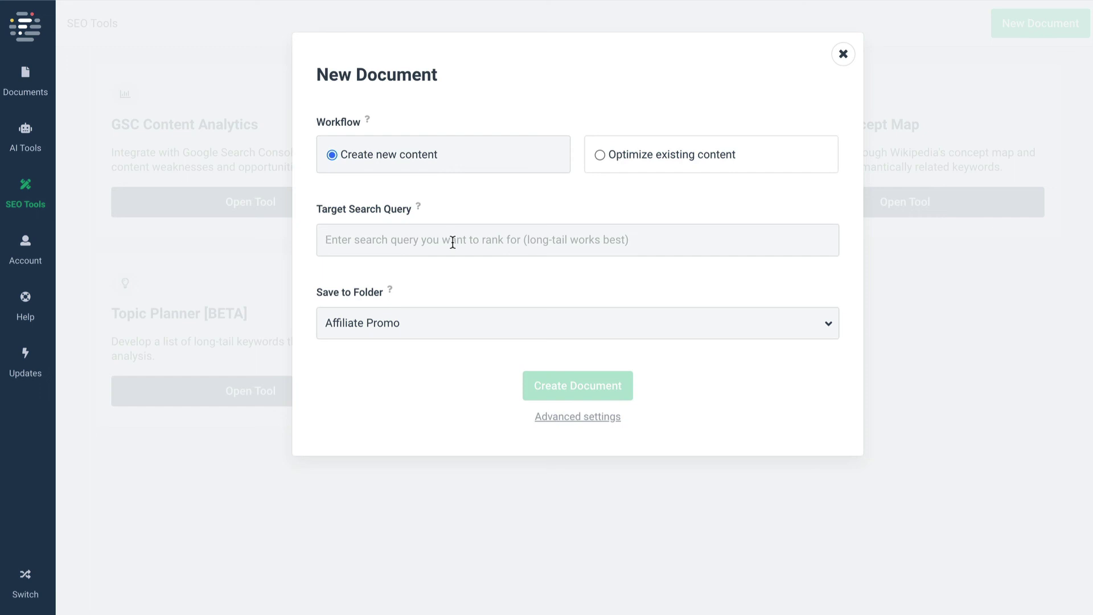
- Create a new document for the search query "how to plan a disney vacation" and process its top 20 Google results
type("how to plan a disney vacation")
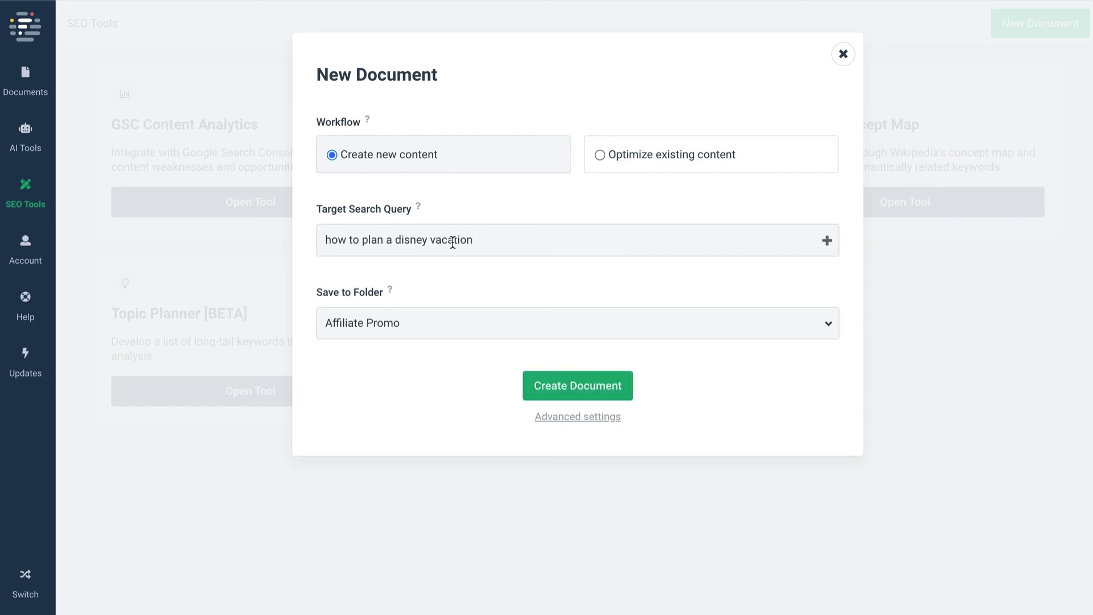
left_click(587, 386)
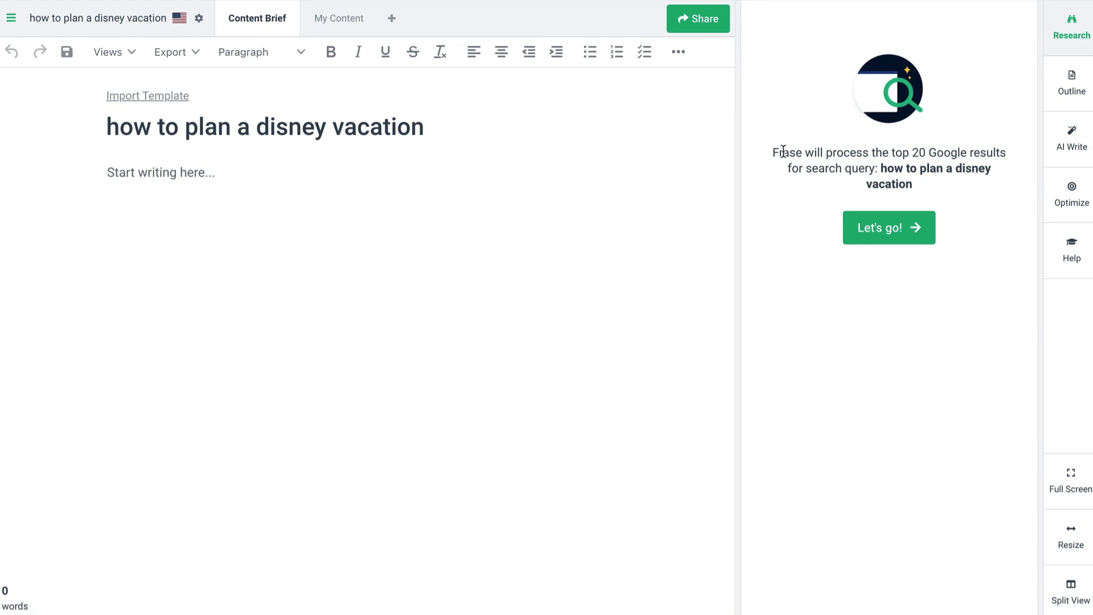
left_click_drag(773, 153, 1002, 158)
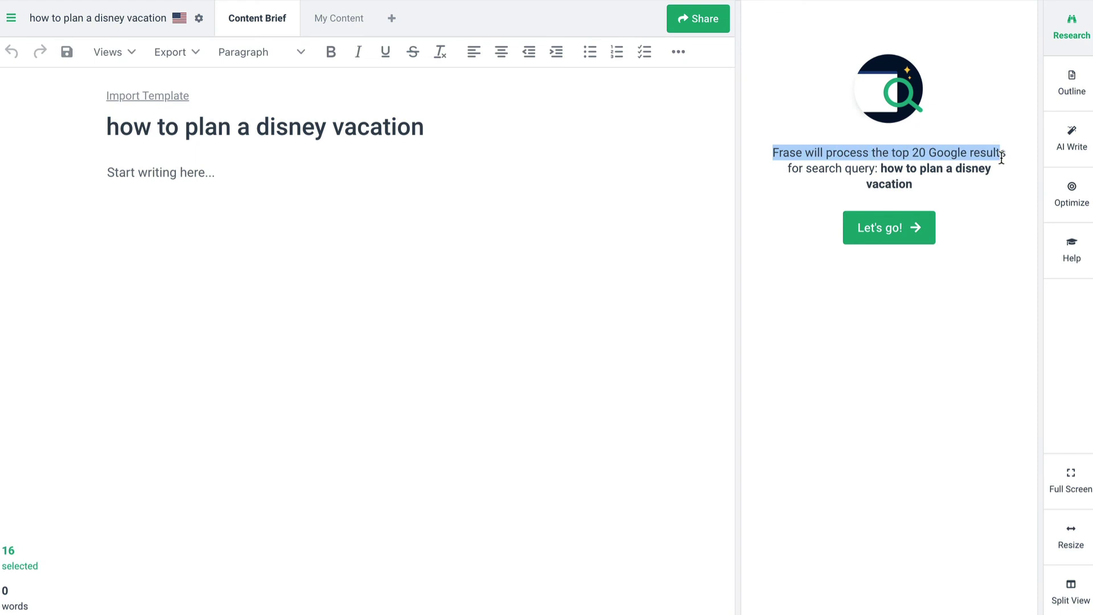
left_click(895, 232)
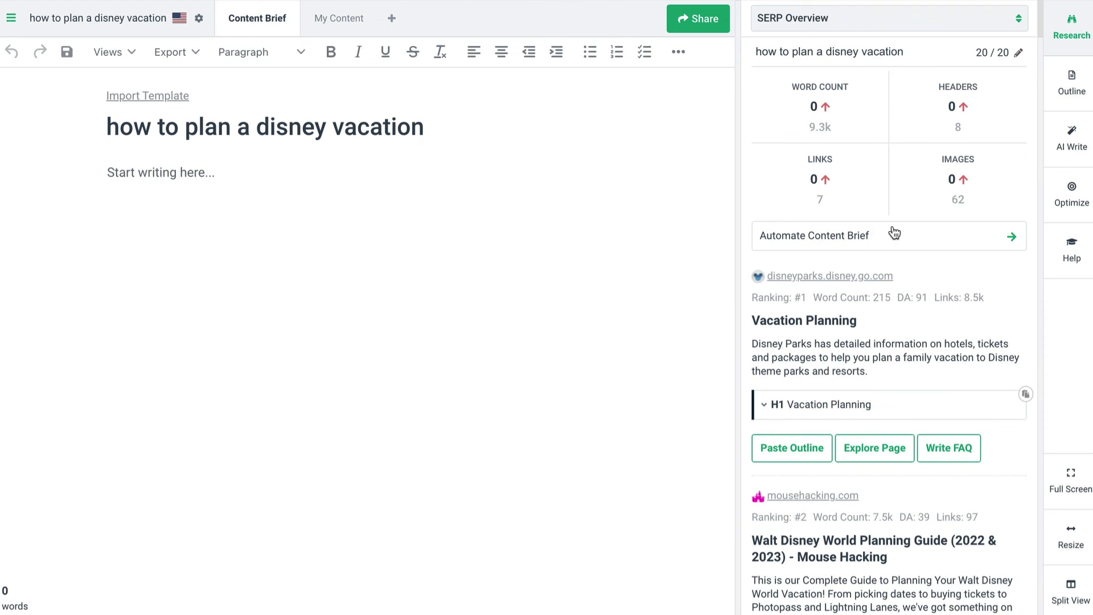
- Insert an automated content brief with the Guidelines, People Also Ask, Topics and Topic Clusters sections into the document
scroll(894, 233, "down", 20)
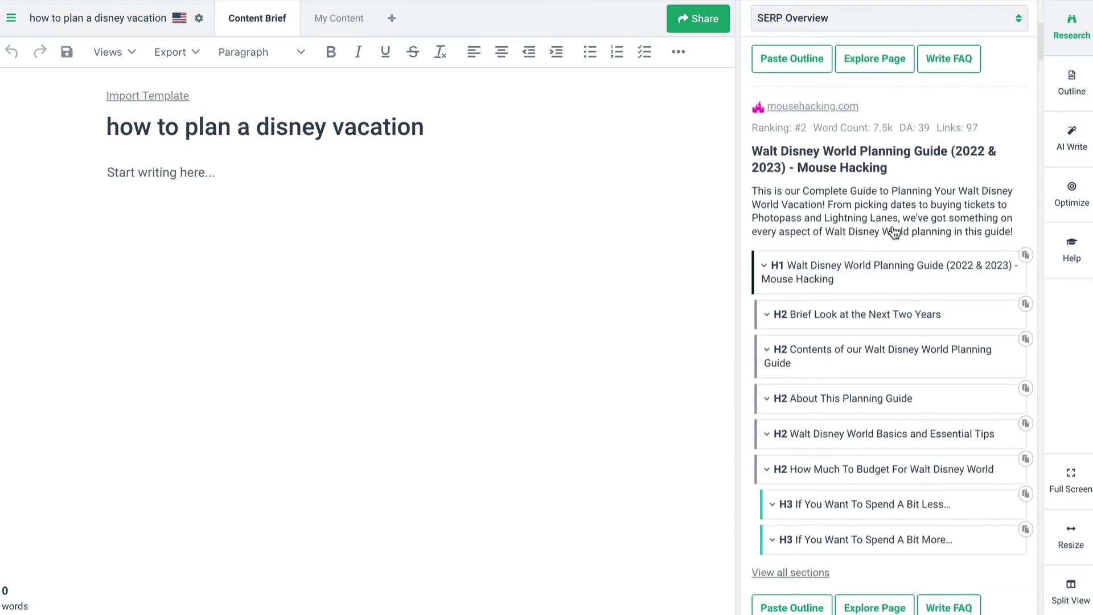
scroll(895, 233, "down", 8)
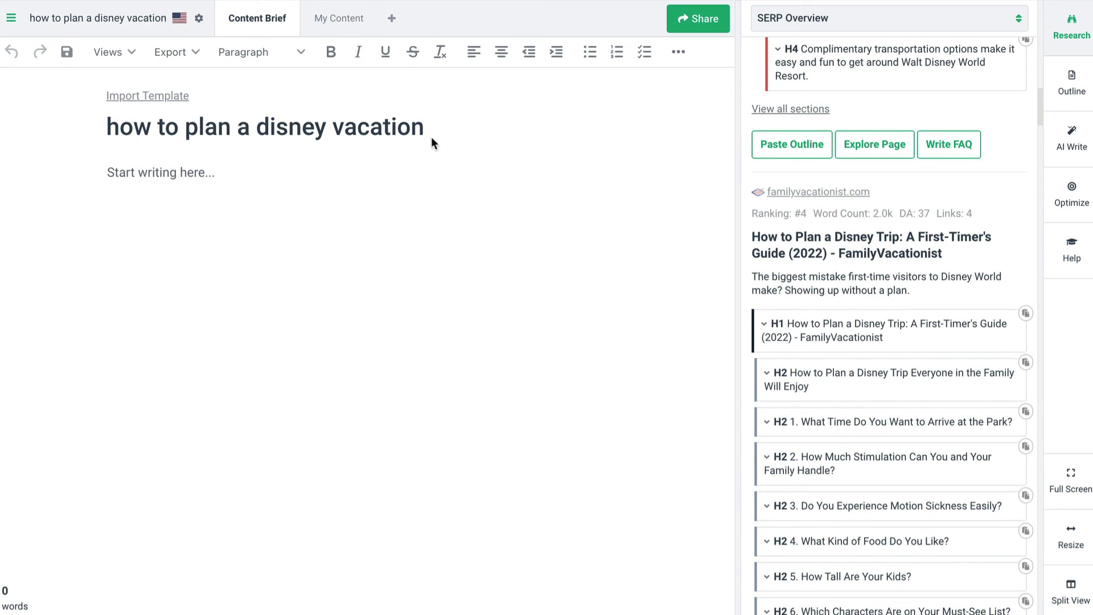
scroll(854, 275, "up", 20)
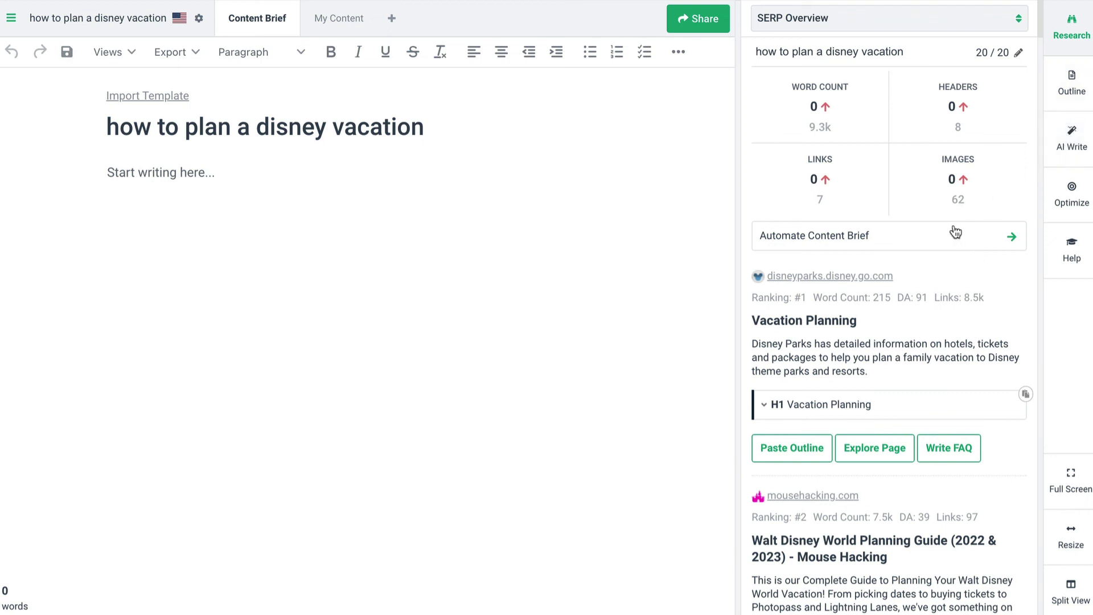
left_click(236, 172)
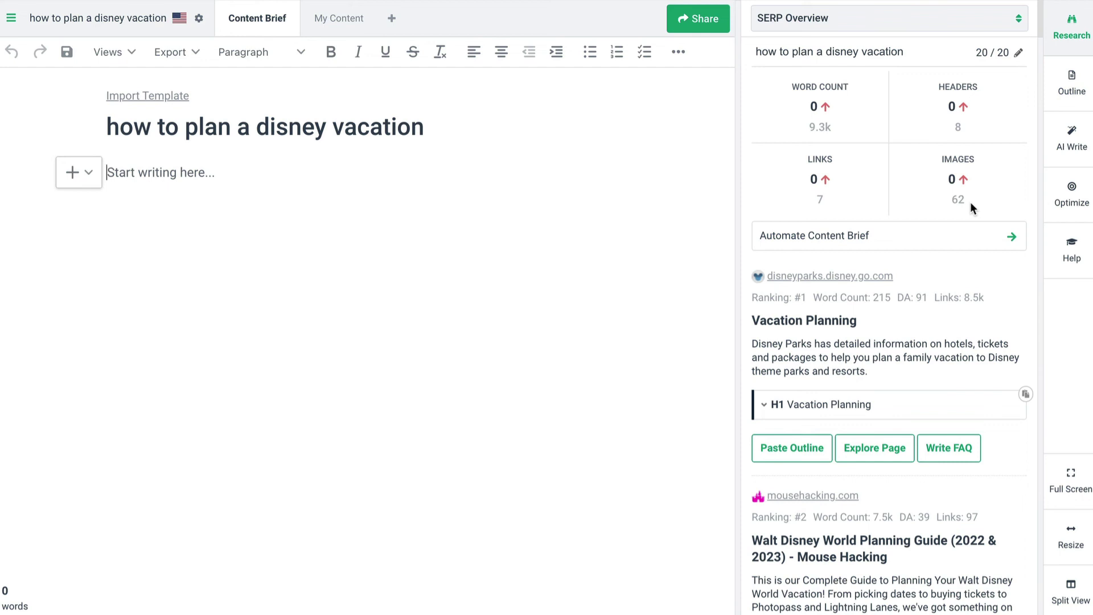
left_click(1011, 239)
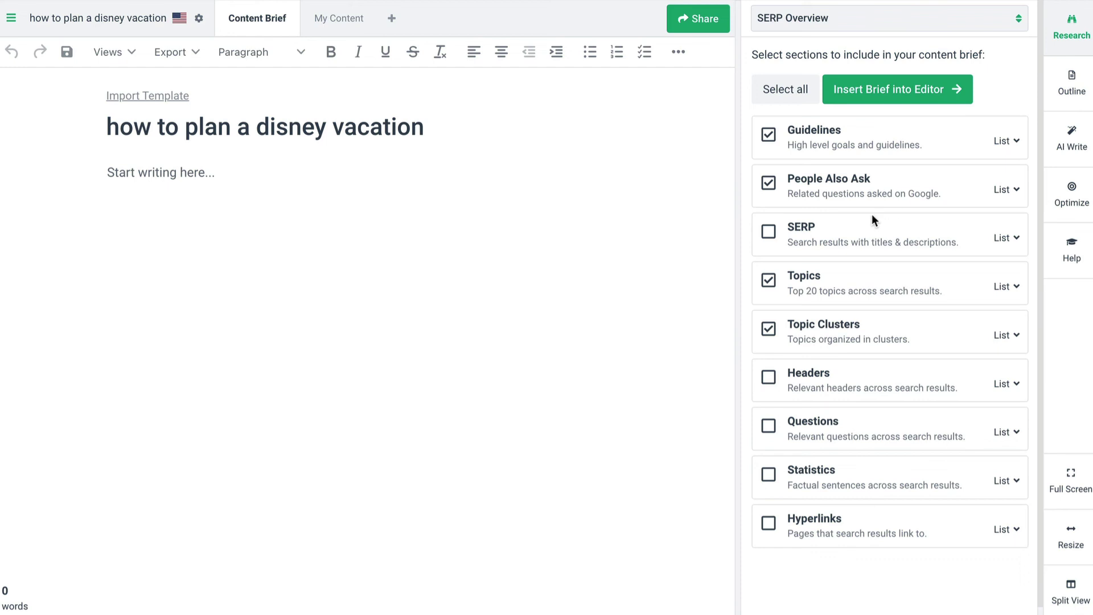
left_click(893, 85)
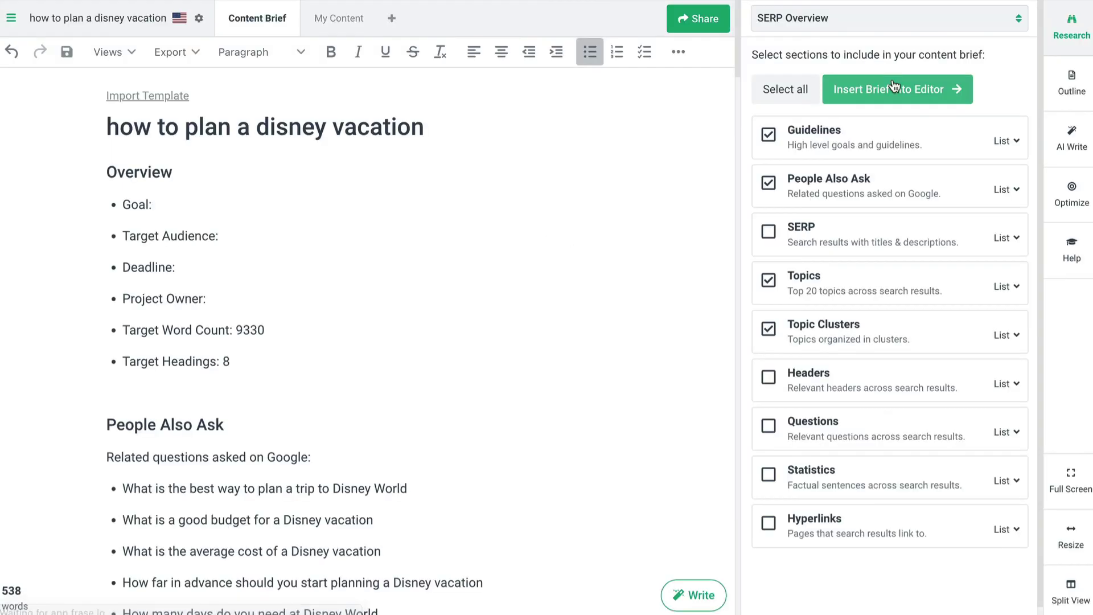
scroll(489, 229, "down", 1)
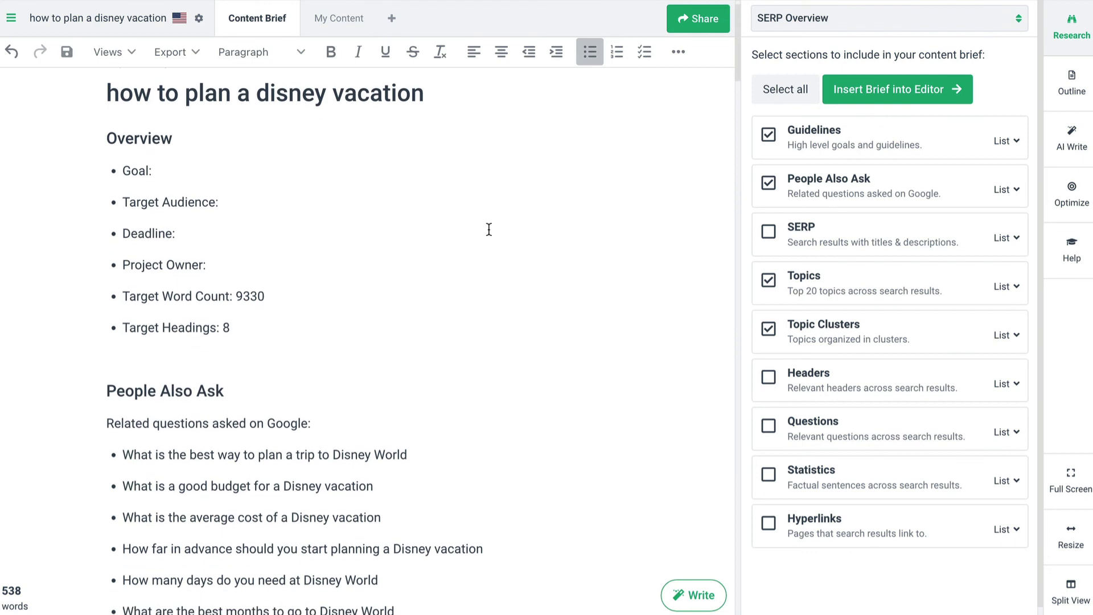
scroll(489, 229, "down", 5)
scroll(489, 229, "up", 6)
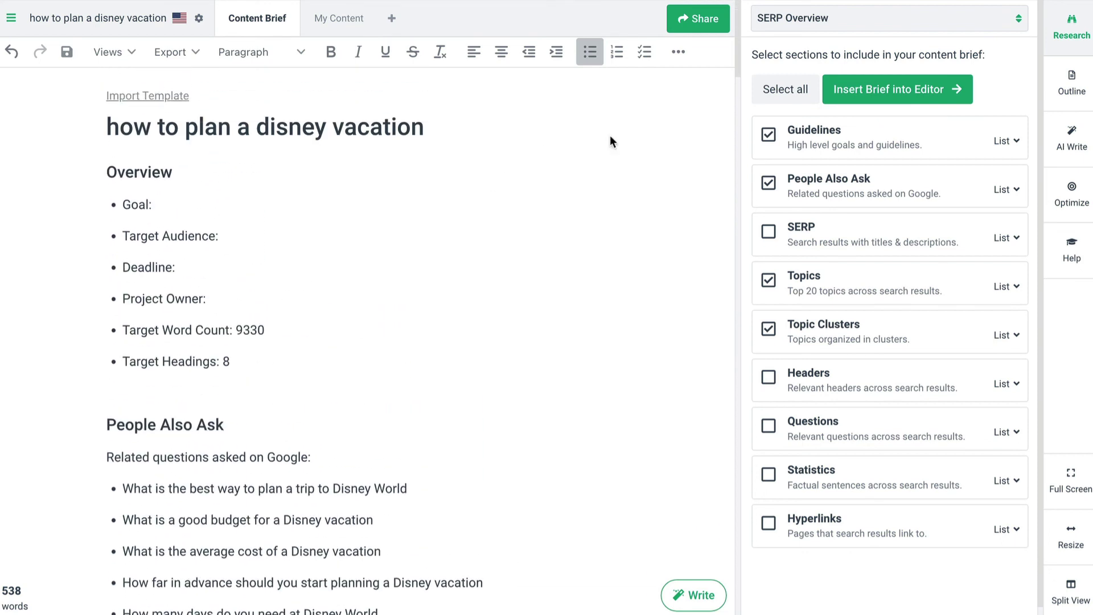
- Open the My Content draft with the content brief beside it in split view and look through the brief
left_click(338, 19)
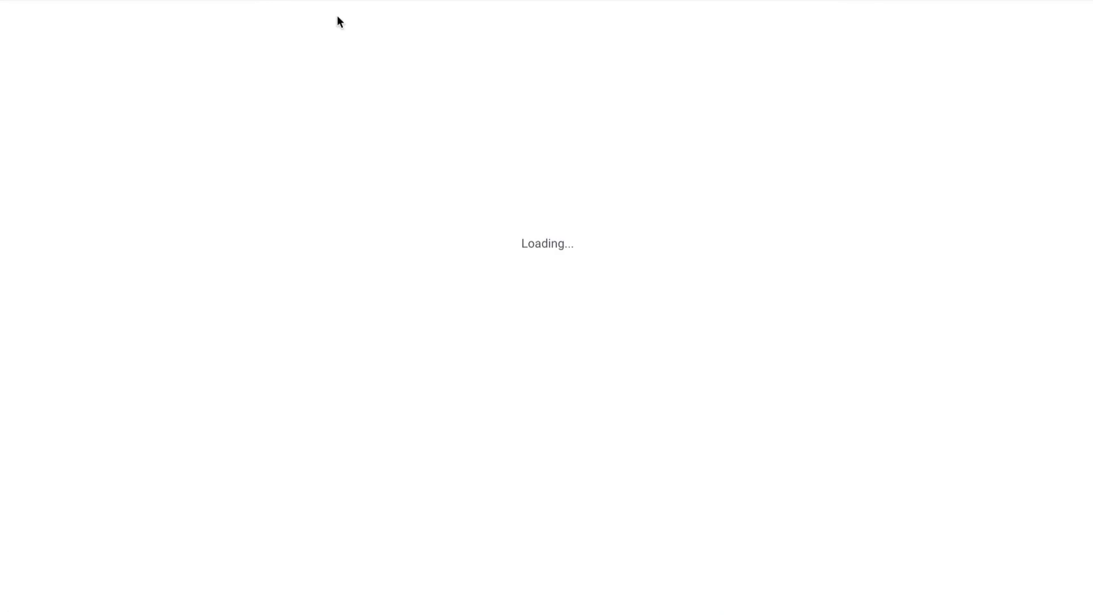
left_click(1075, 598)
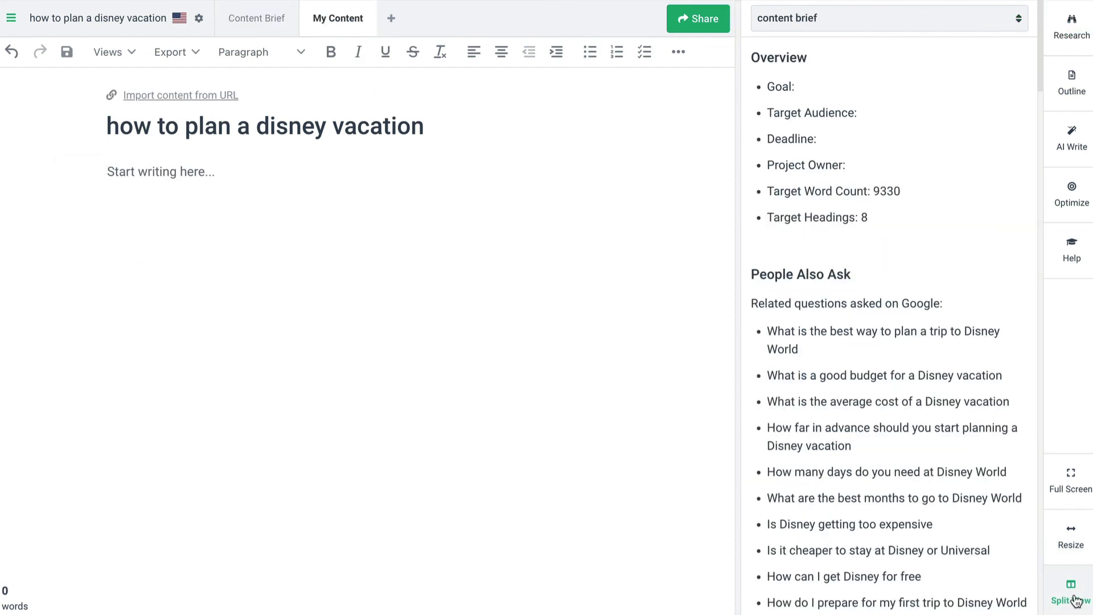
left_click(148, 172)
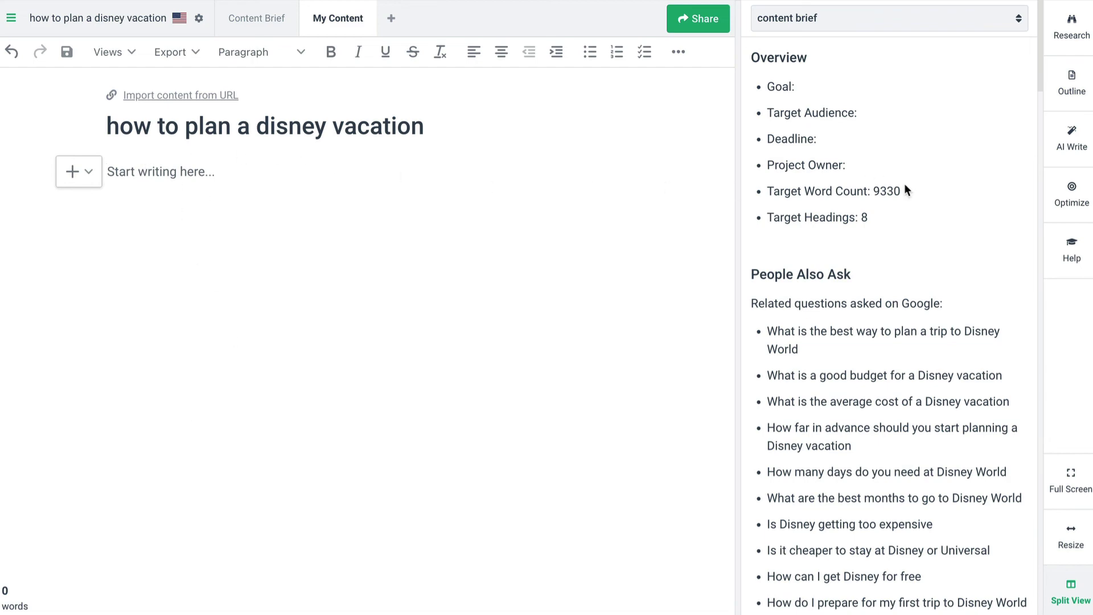
scroll(905, 188, "down", 3)
scroll(897, 248, "down", 15)
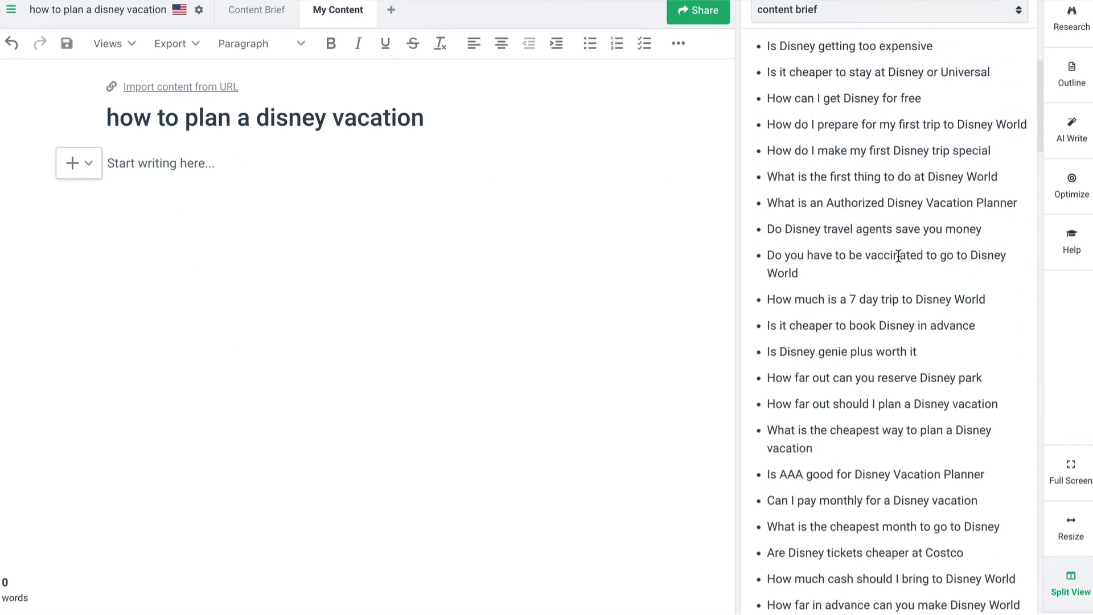
scroll(898, 257, "down", 10)
scroll(898, 255, "up", 20)
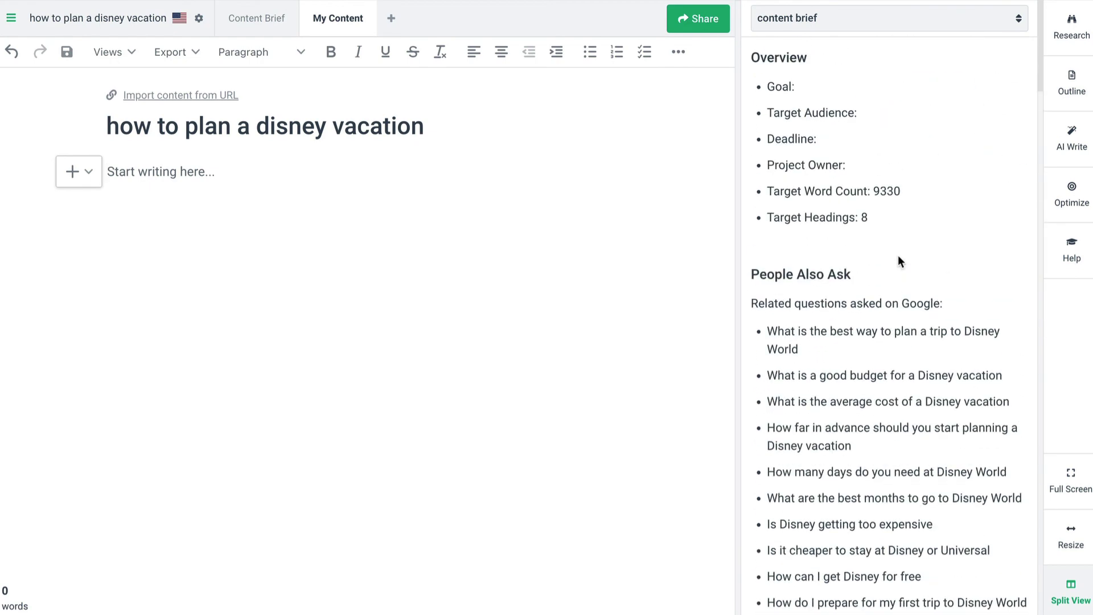
- Return to the content brief and examine the researched questions from SERP, People Also Ask, Quora and Reddit
left_click(243, 17)
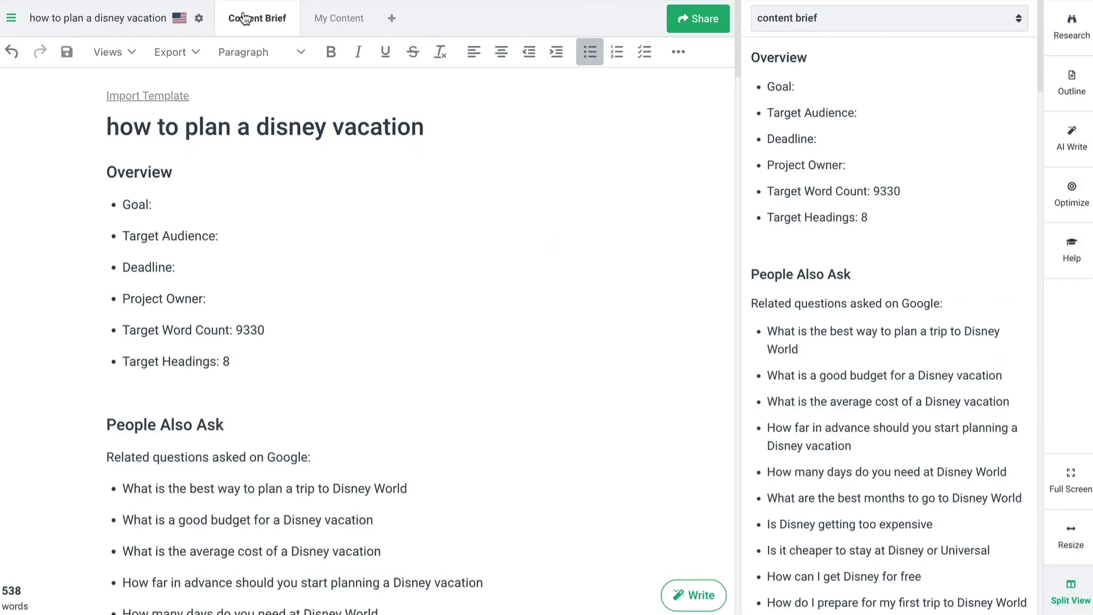
left_click(1063, 28)
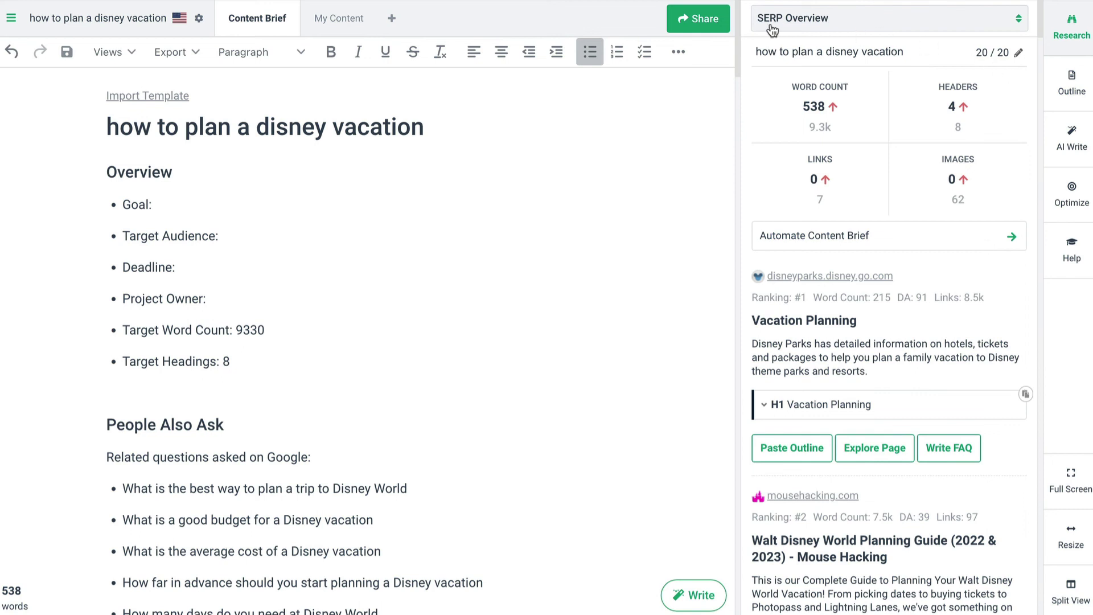
left_click(834, 27)
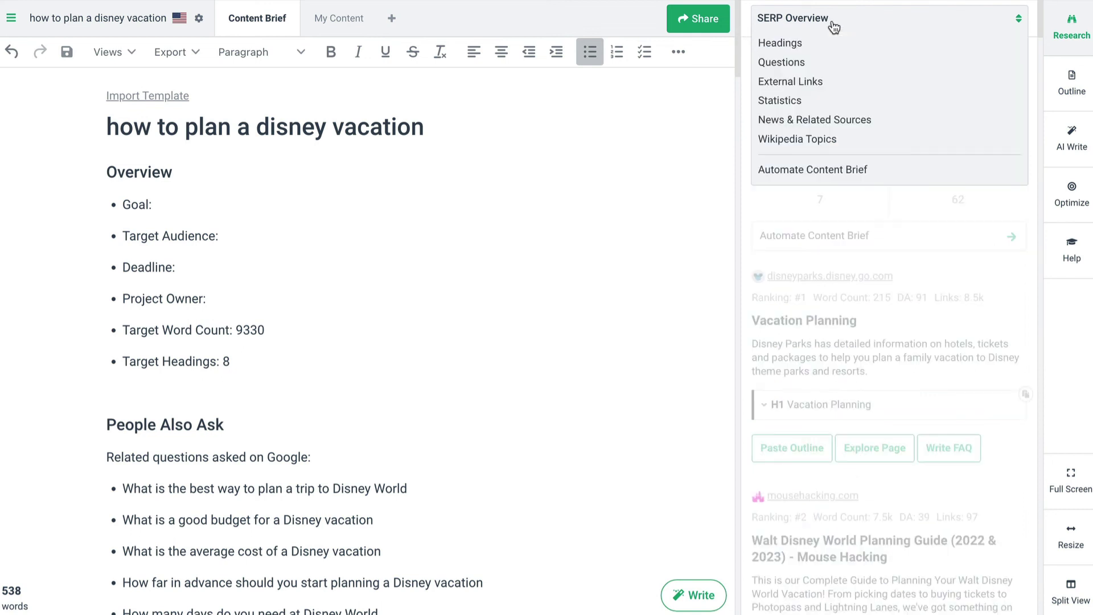
left_click(797, 64)
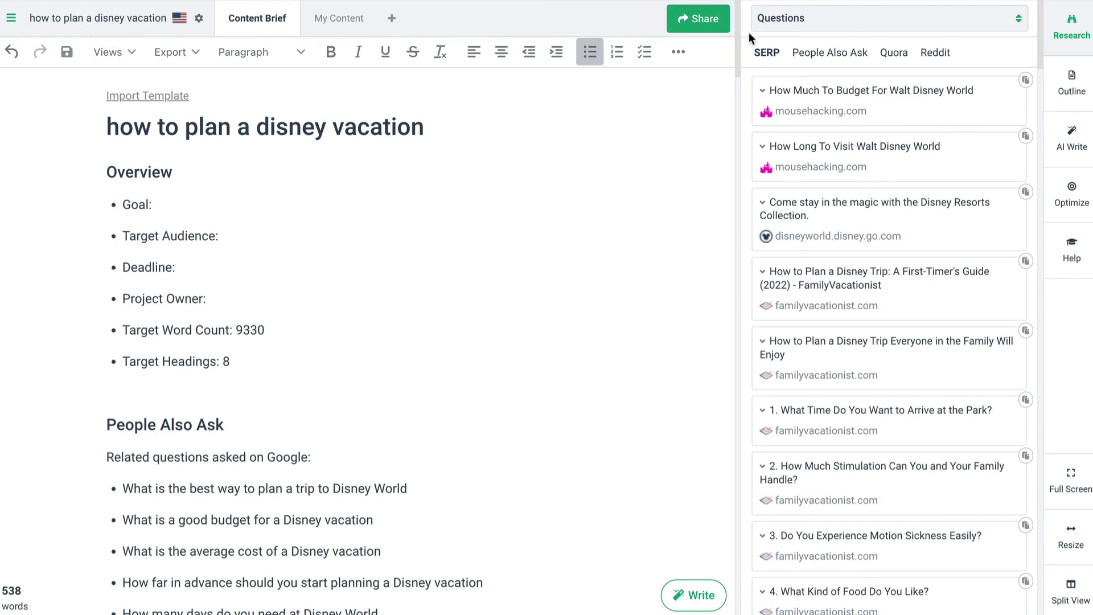
left_click(819, 57)
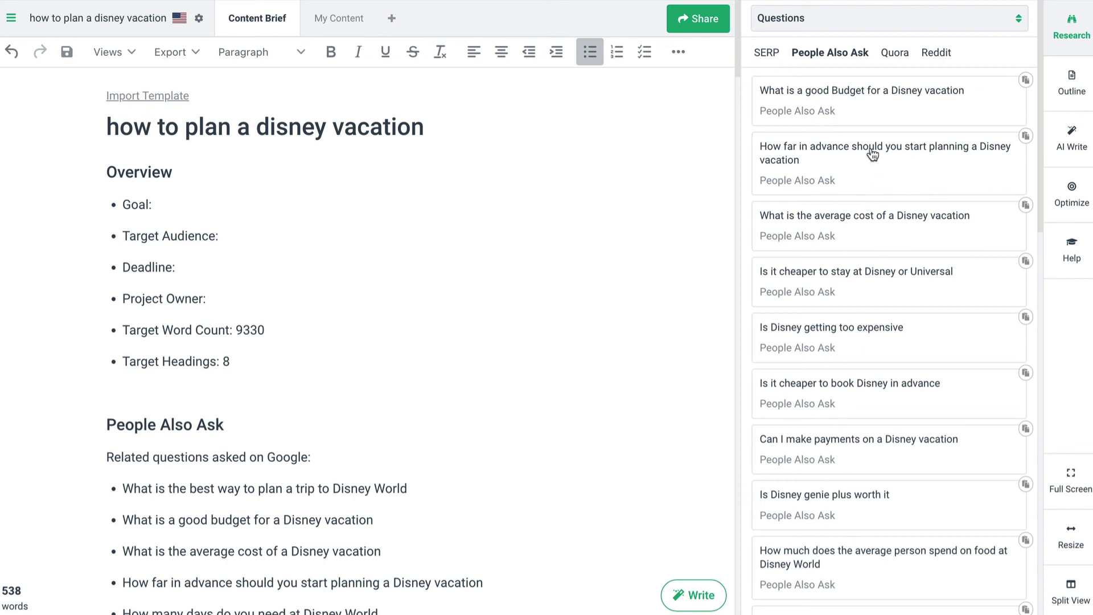
left_click(901, 53)
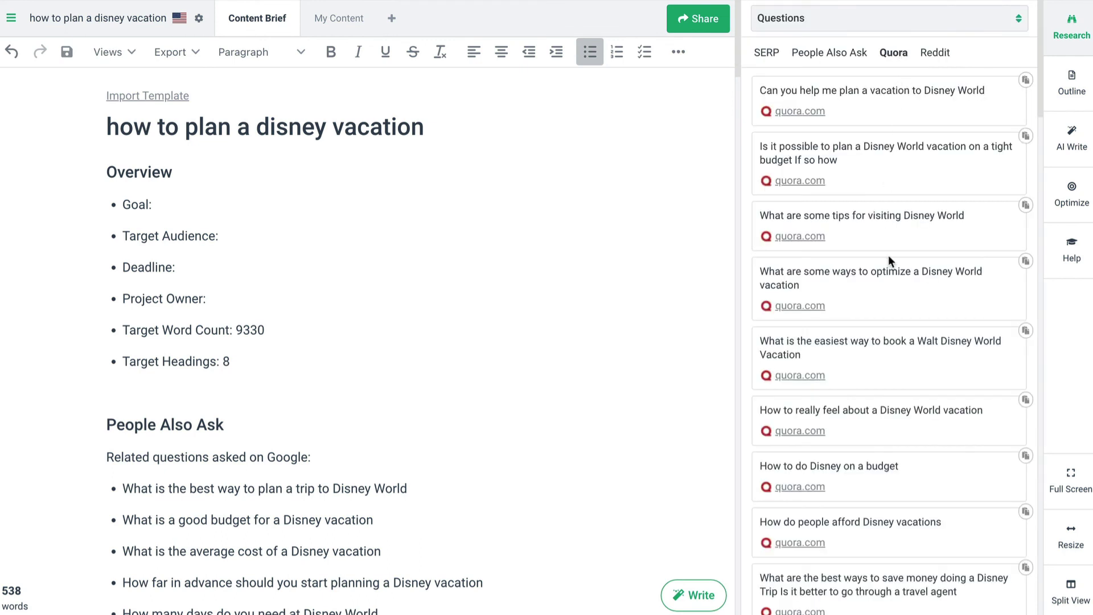
left_click(936, 52)
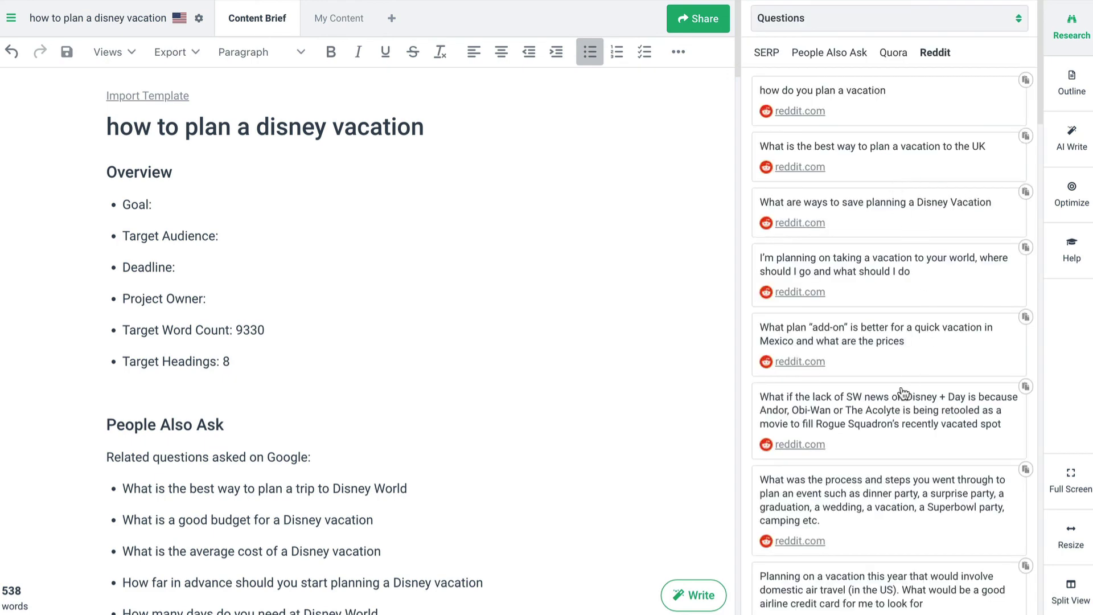
scroll(904, 392, "down", 1)
scroll(903, 393, "down", 1)
scroll(903, 393, "up", 2)
- View the Quora source of "Can you help me plan a vacation to Disney World" and insert that question into the brief
left_click(892, 50)
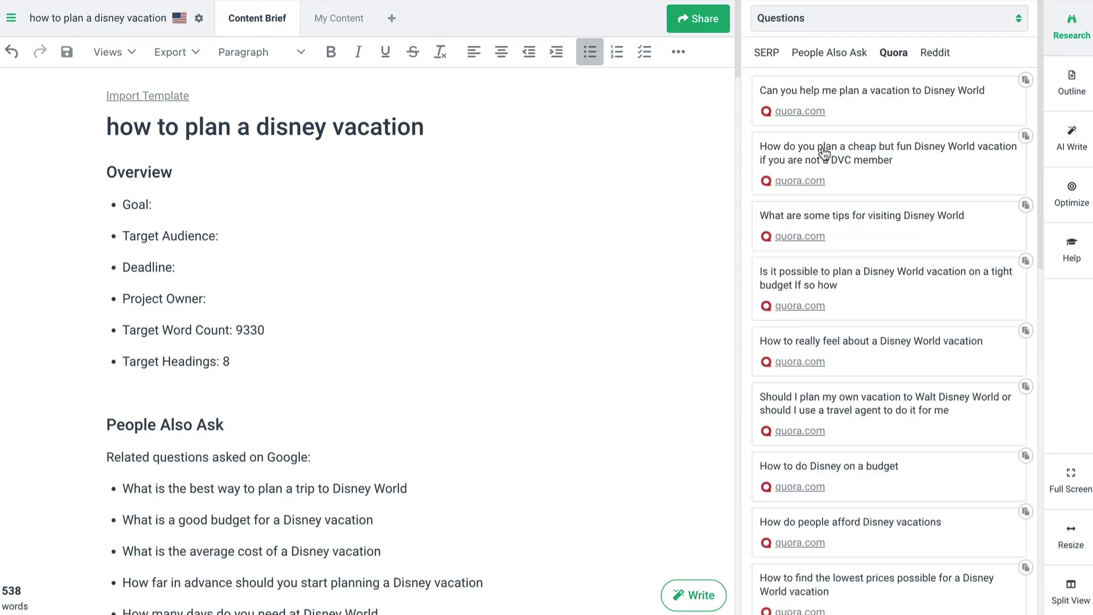
left_click(810, 112)
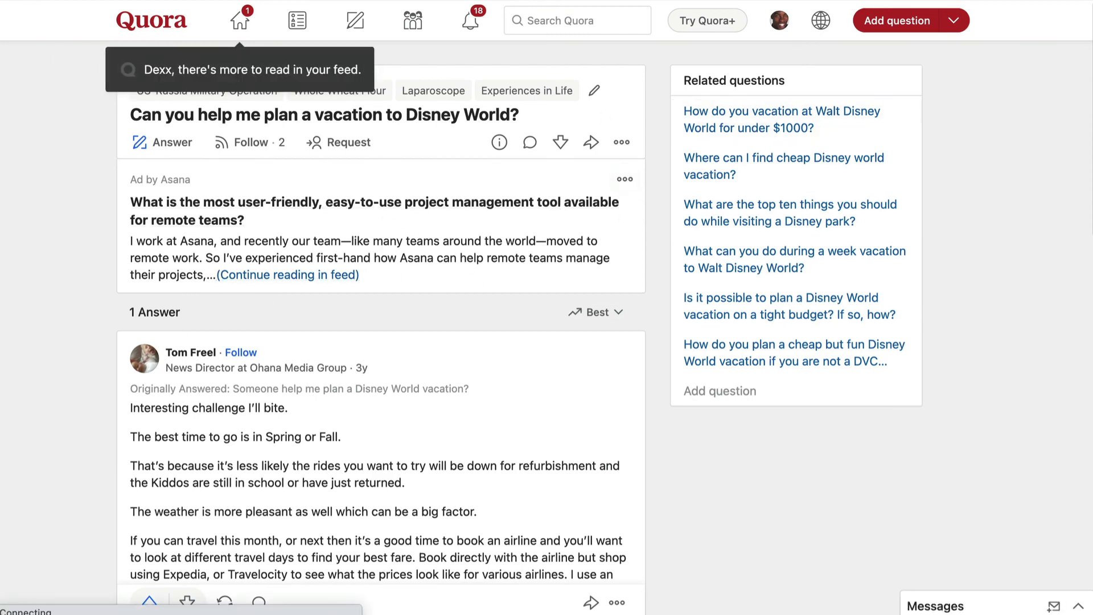
key("ctrl+w")
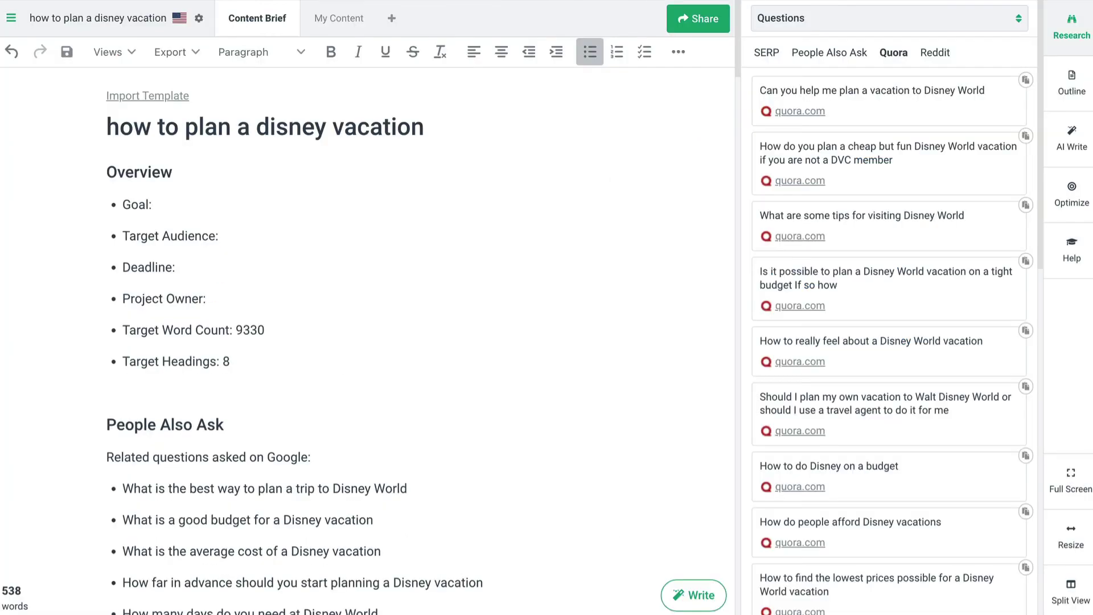
left_click(899, 120)
- Expand the SERP answers to "How Much To Budget For Walt Disney World" and "How Long To Visit Walt Disney World" and read them
left_click(839, 55)
left_click(765, 53)
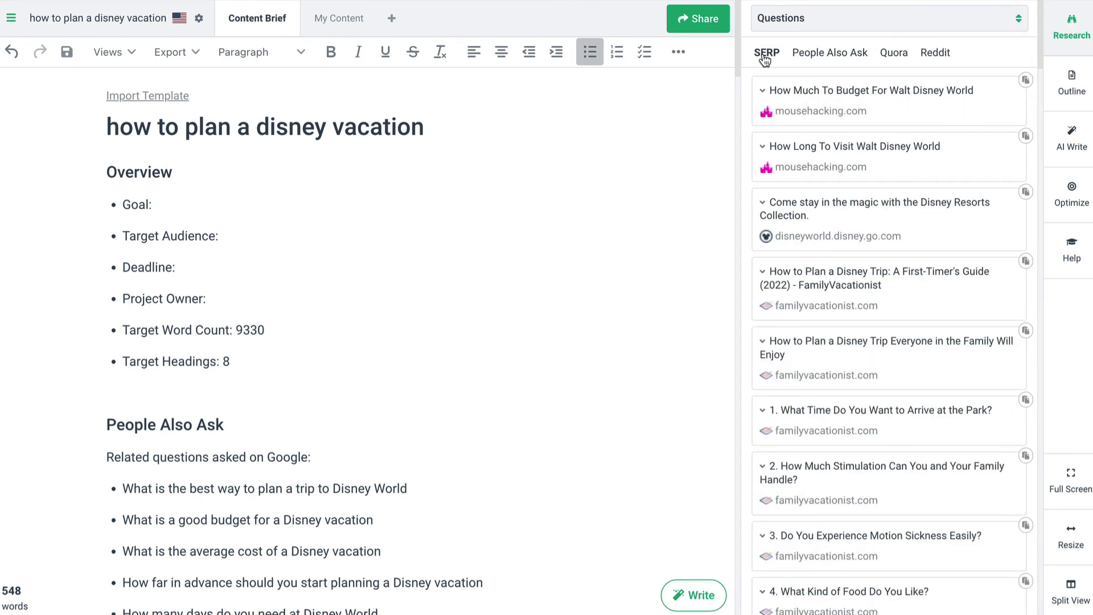
left_click(764, 91)
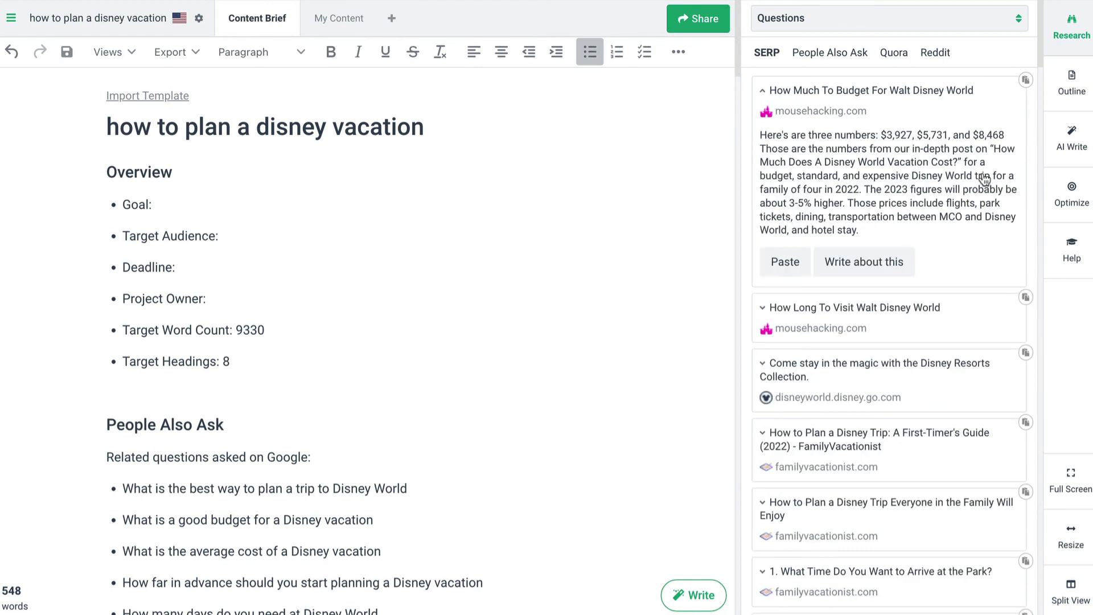
left_click(764, 308)
scroll(881, 464, "down", 3)
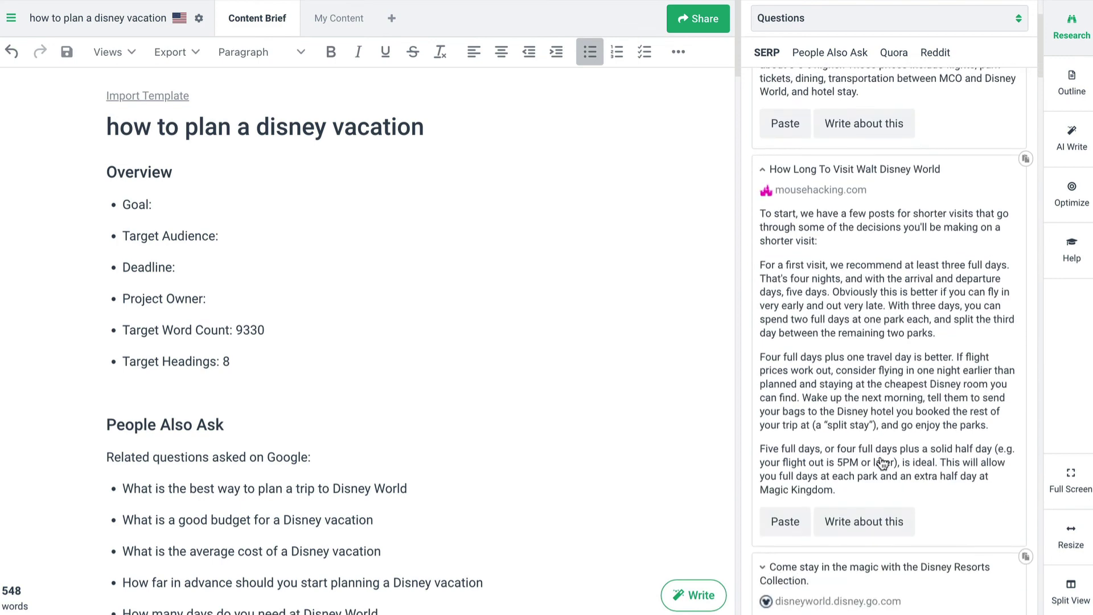
scroll(882, 464, "up", 3)
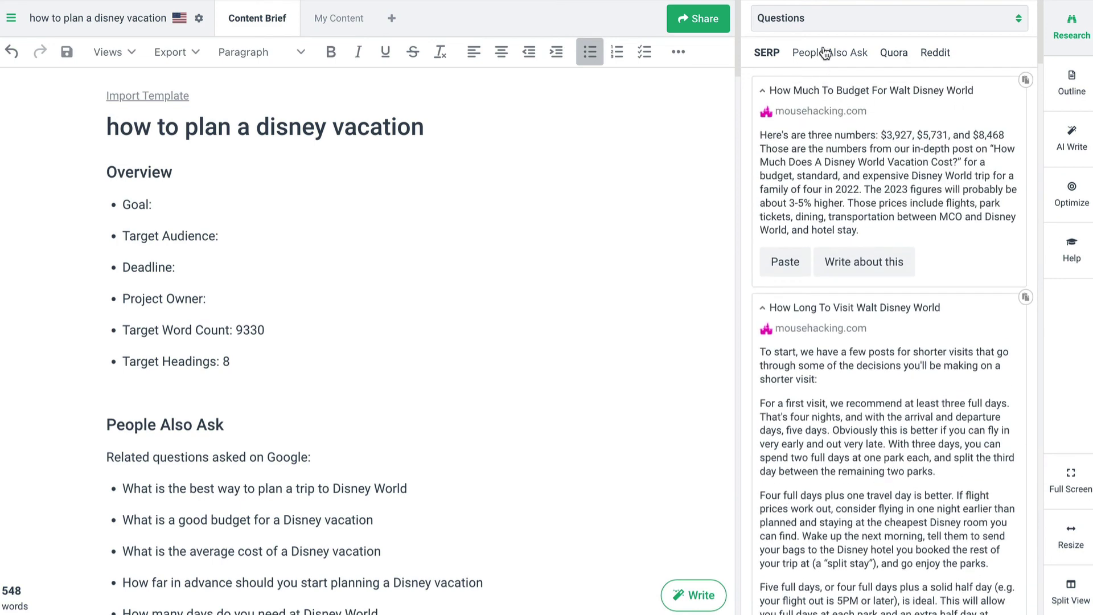
- Look through the full list of Frase's AI writing tools
left_click(831, 23)
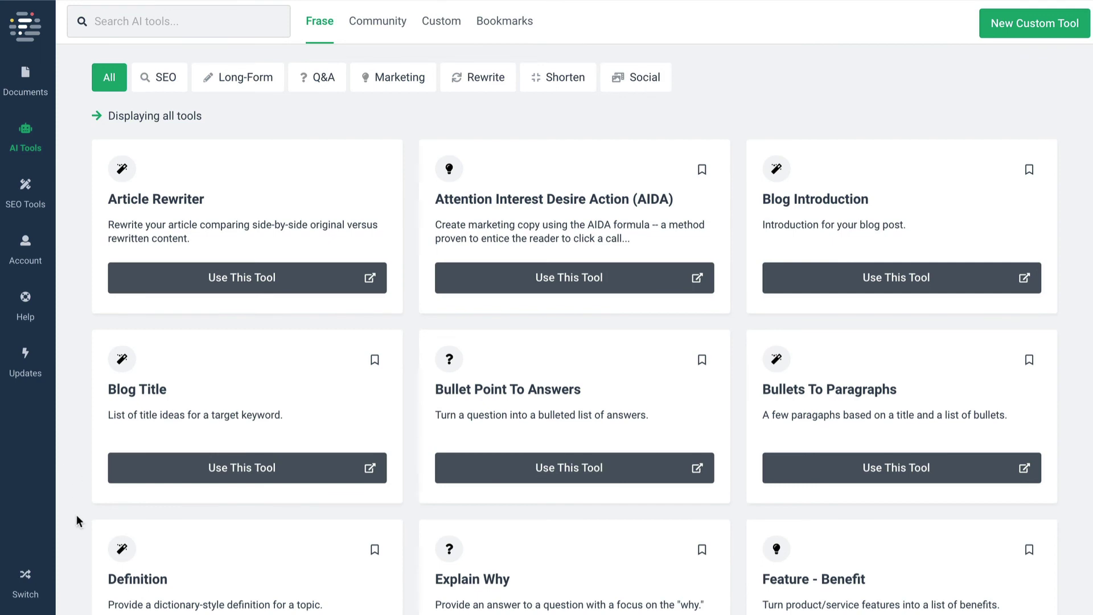
scroll(751, 134, "down", 1)
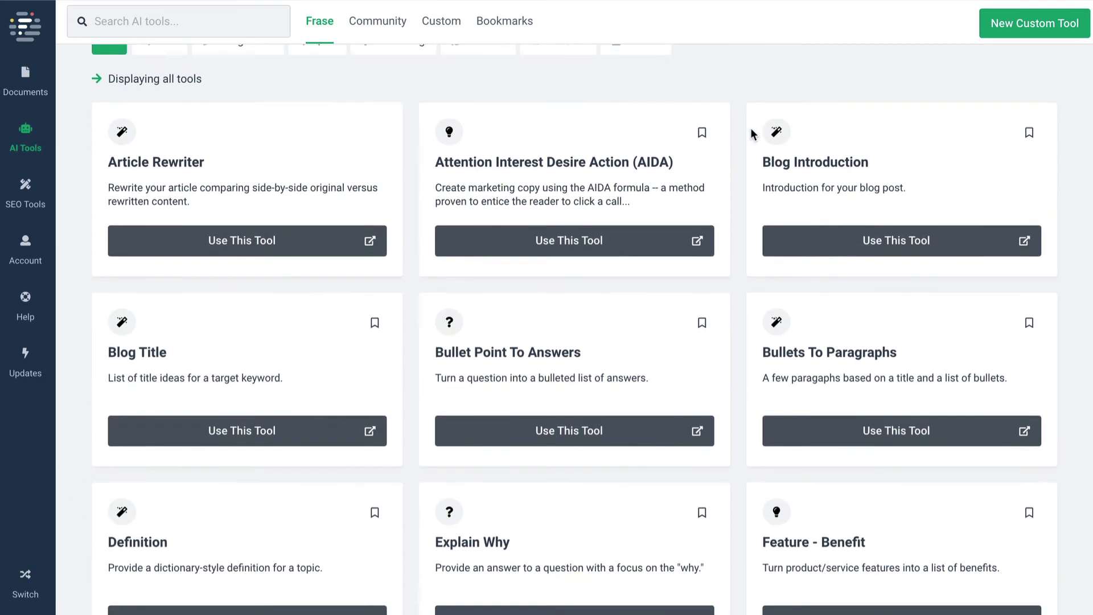
scroll(752, 134, "down", 16)
scroll(753, 135, "down", 16)
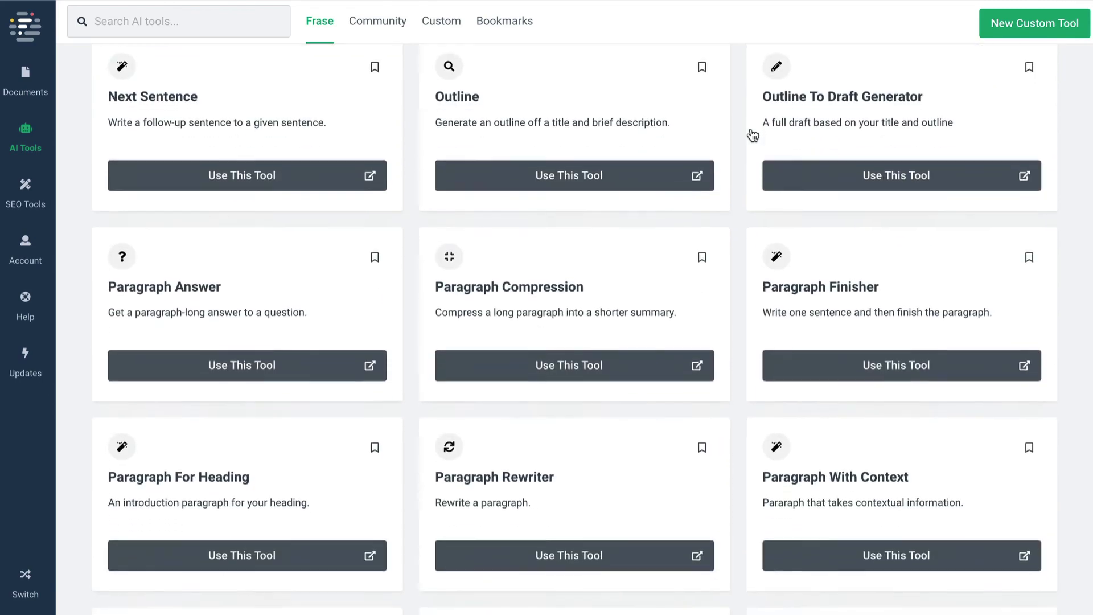
scroll(752, 134, "up", 20)
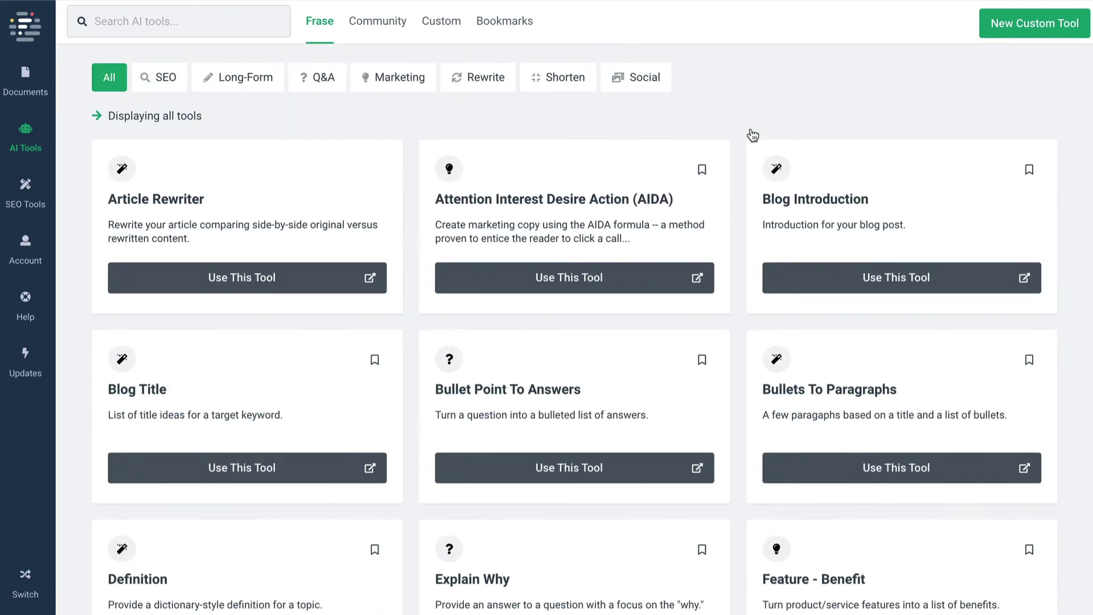
- Look through the AI tools shared by the Frase community
left_click(363, 23)
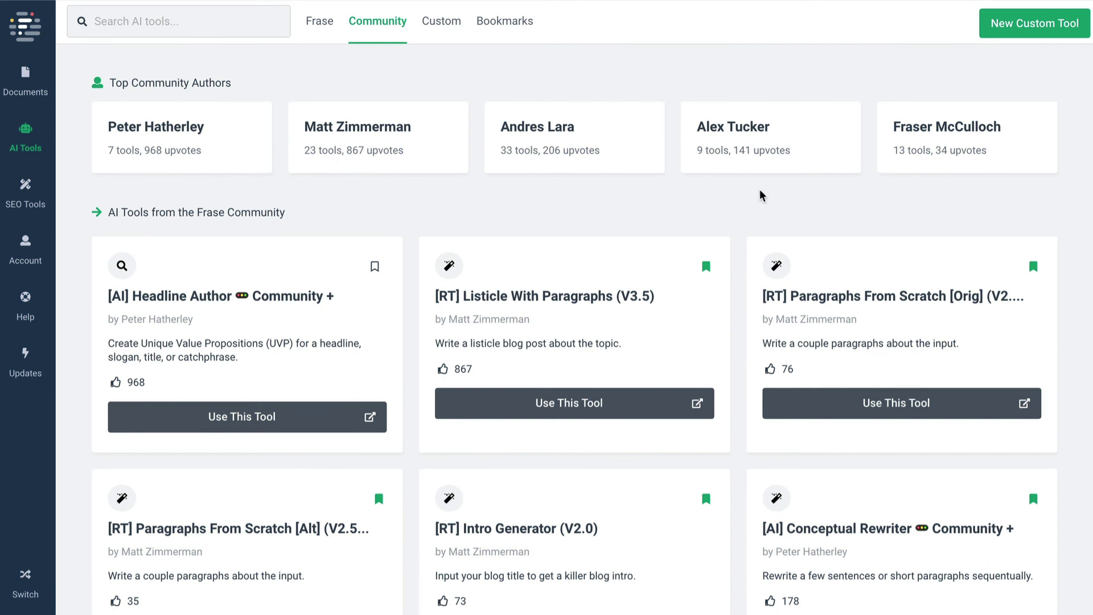
scroll(762, 195, "down", 12)
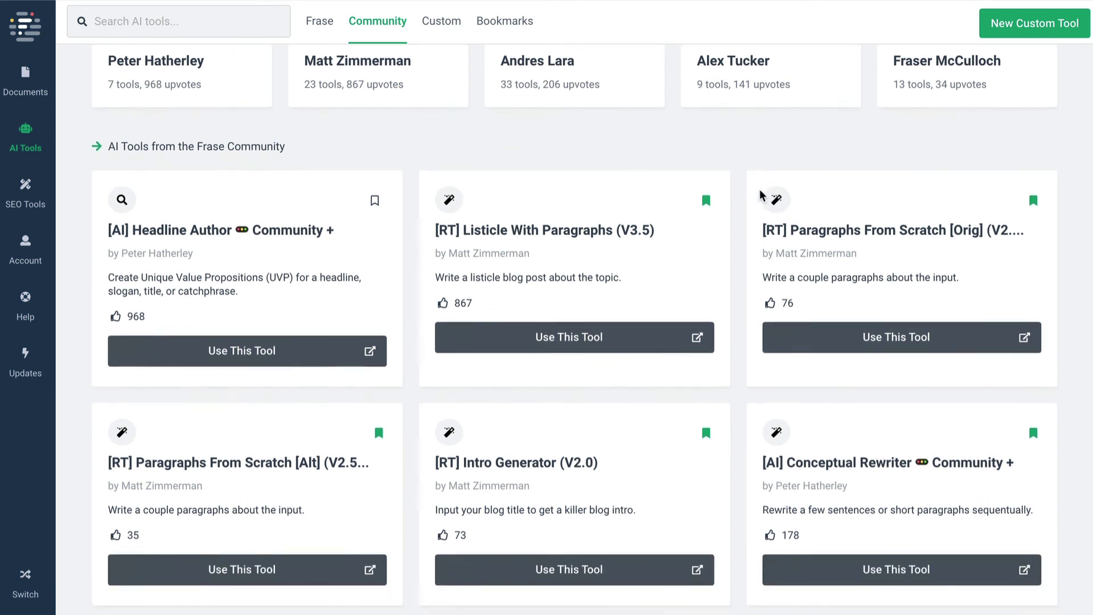
scroll(762, 195, "down", 5)
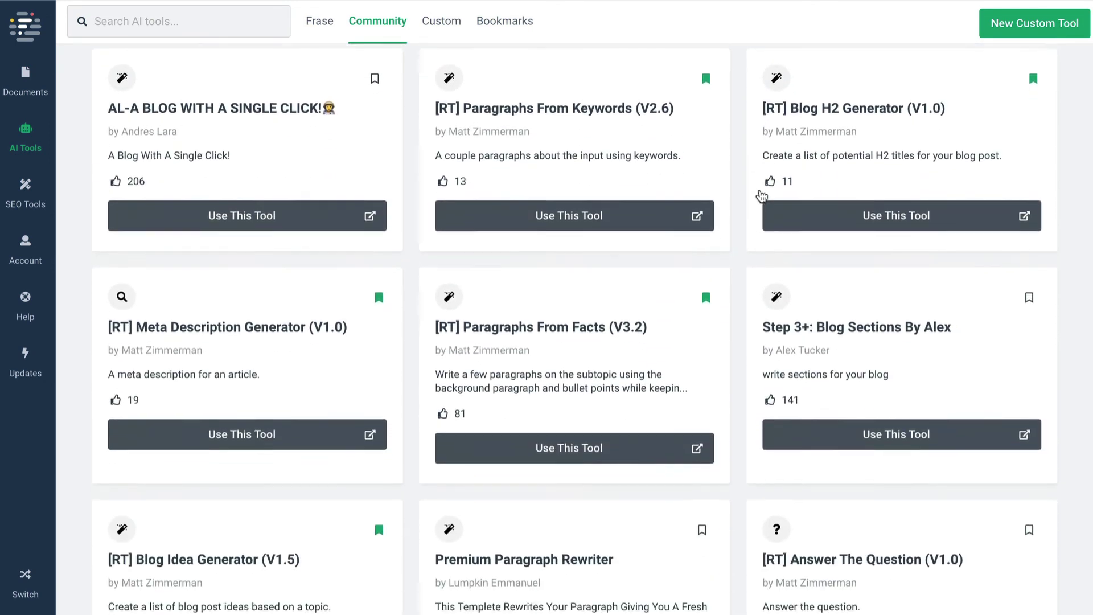
scroll(763, 340, "down", 3)
scroll(763, 340, "down", 5)
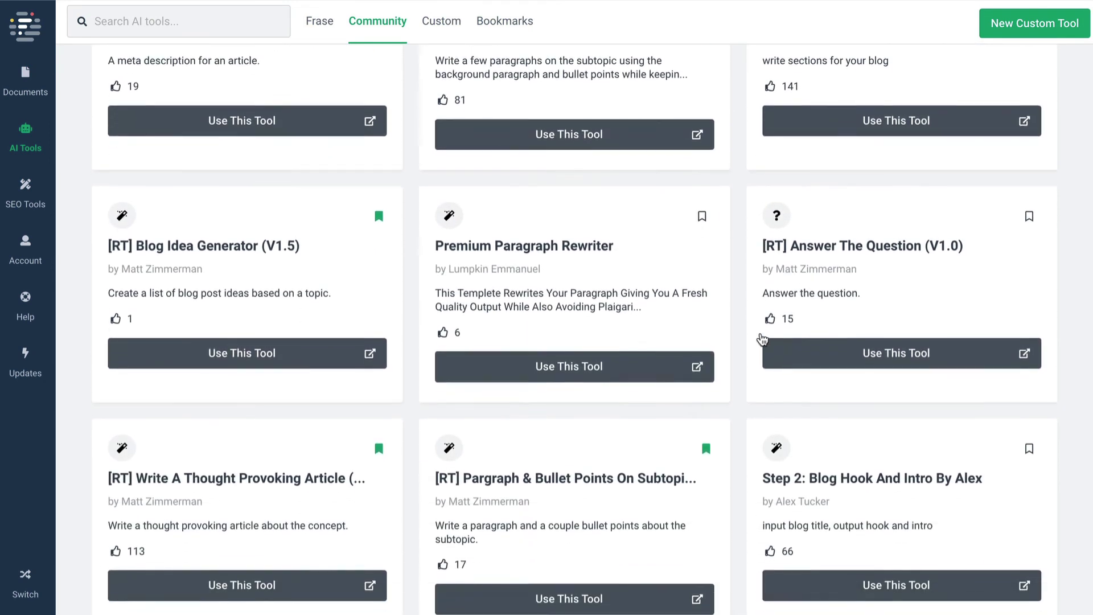
scroll(763, 340, "down", 1)
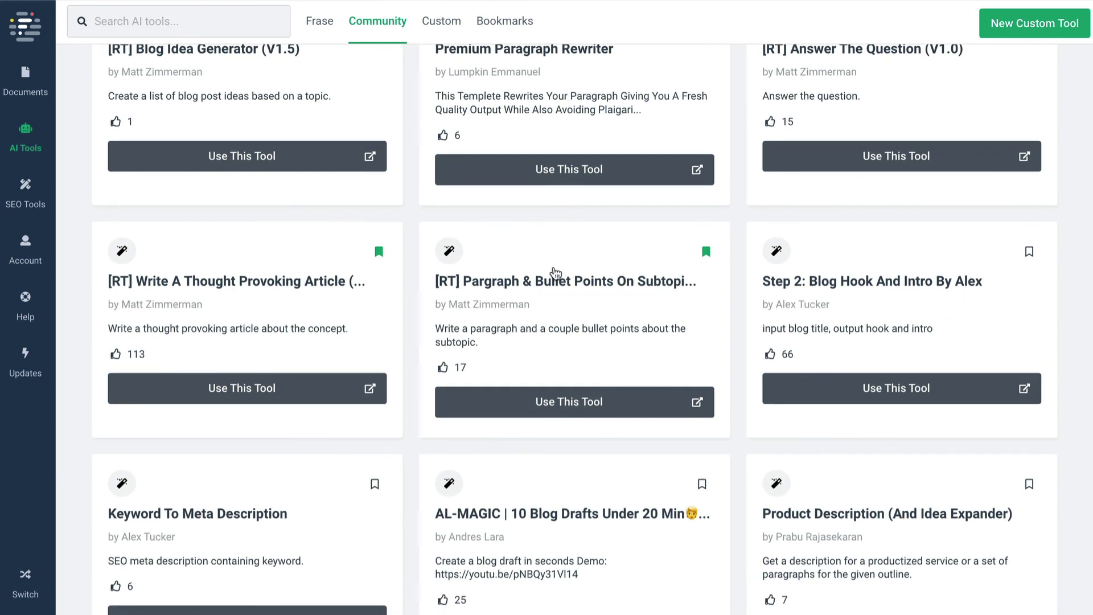
scroll(551, 273, "down", 4)
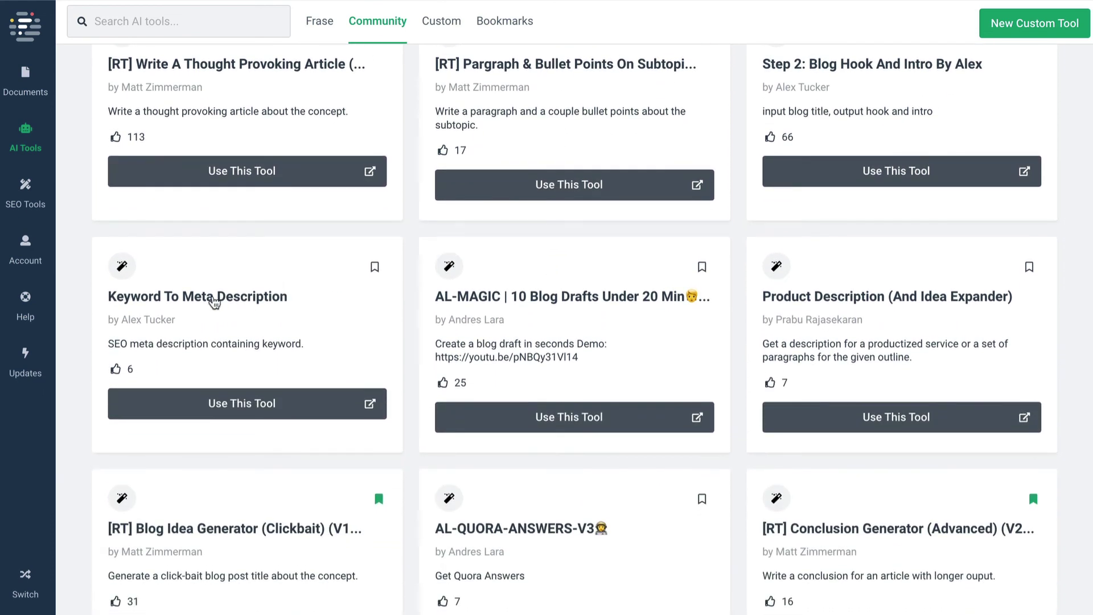
scroll(214, 303, "down", 4)
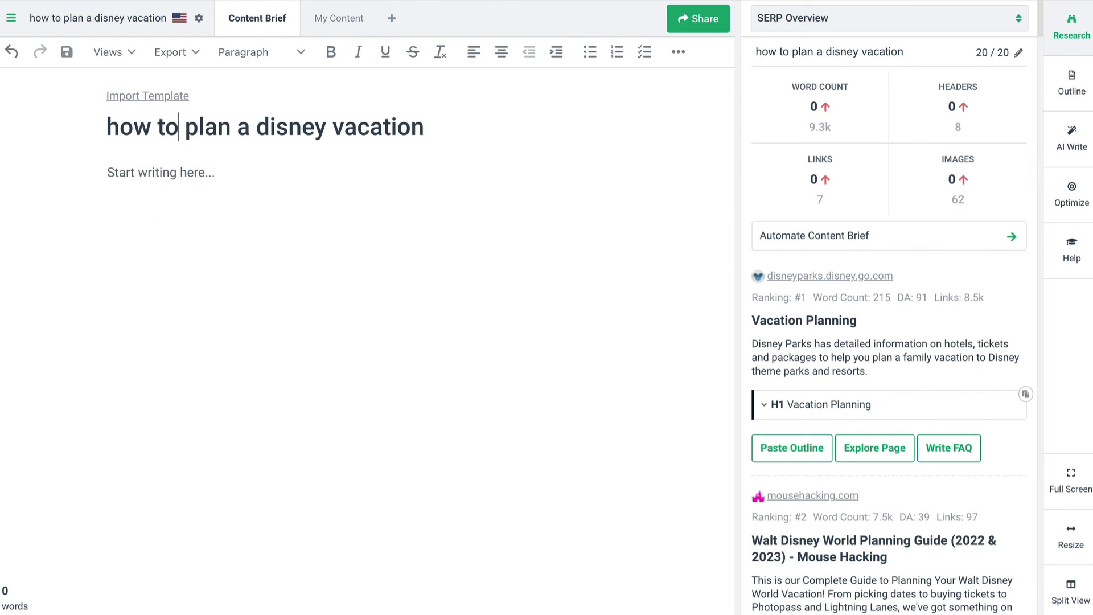
- Search the document's AI writing tools for "[rt]" and open the [RT] Meta Title Spicer (V2.1) template
left_click(1074, 135)
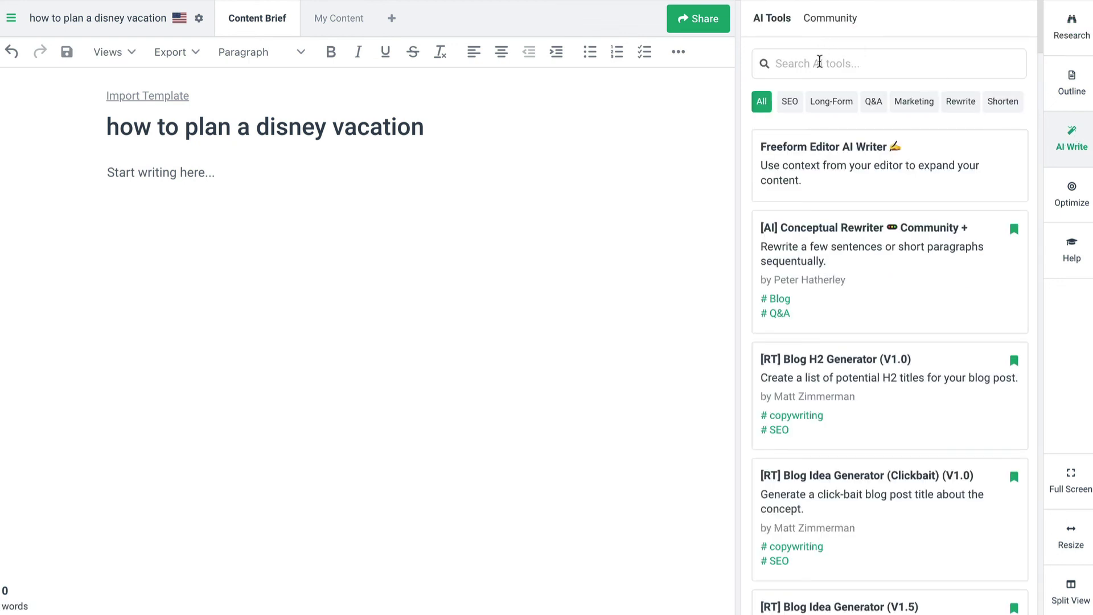
left_click(819, 62)
type("[rt")
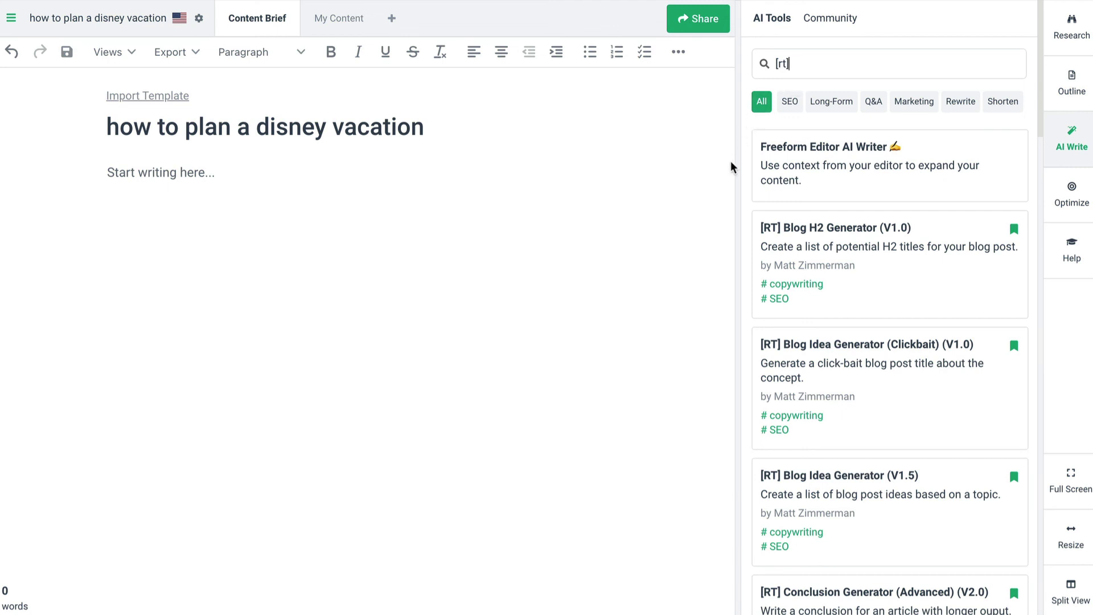
scroll(873, 272, "down", 1)
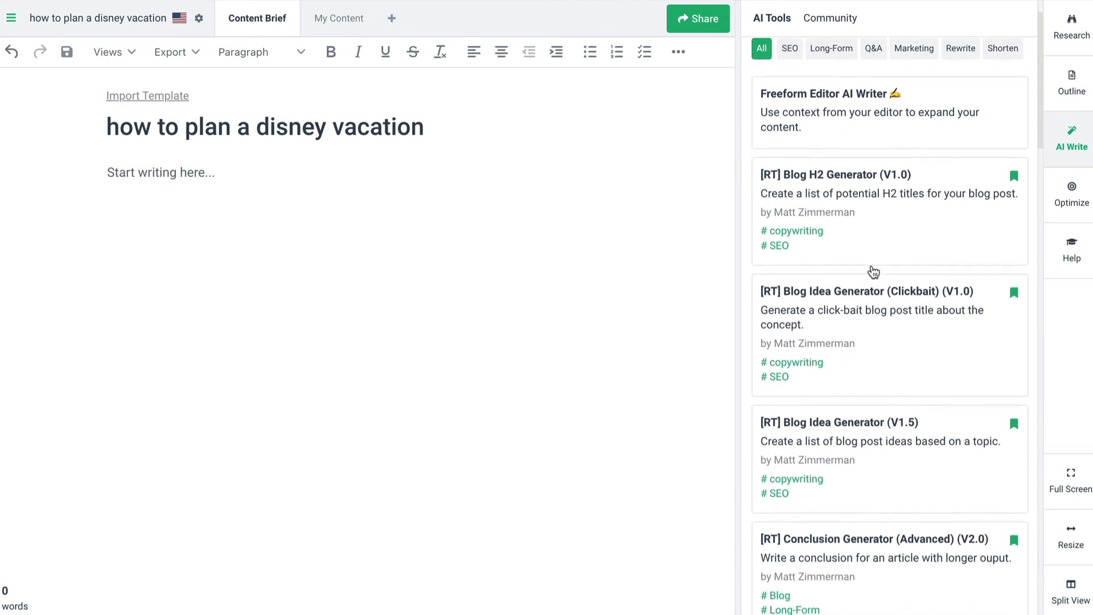
scroll(872, 271, "down", 6)
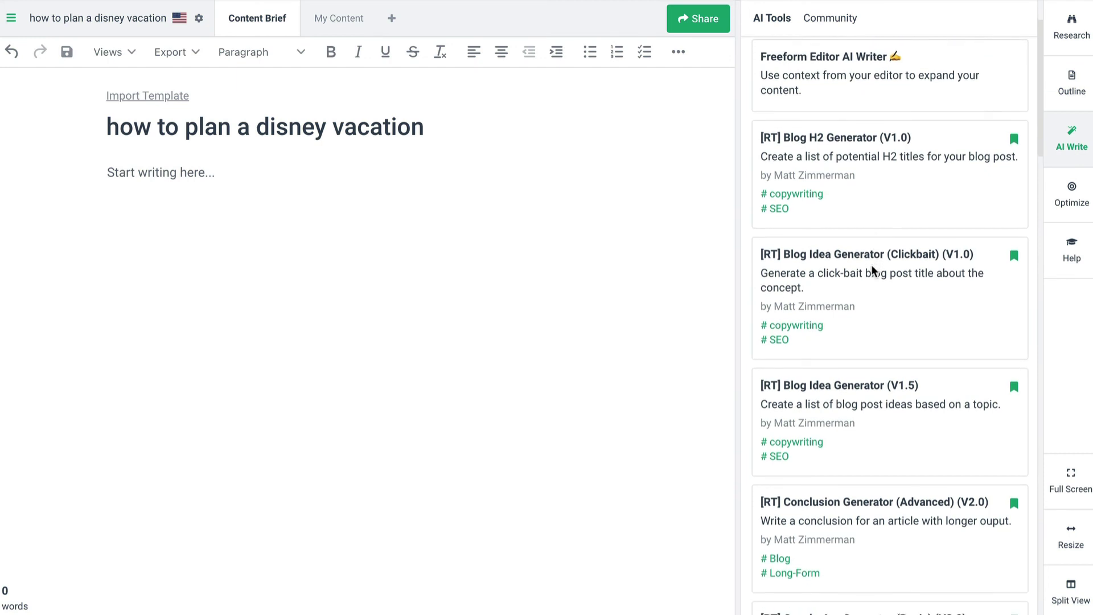
scroll(874, 271, "down", 5)
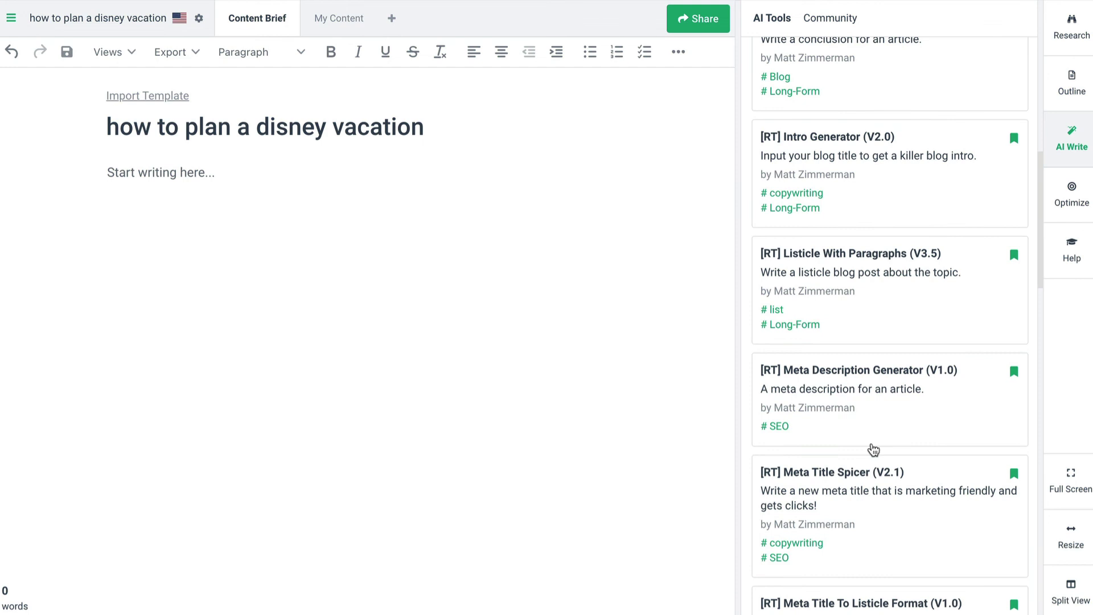
left_click(869, 481)
- Generate meta titles with Meta Title Spicer, using the document title "how to plan a disney vacation" as the input title
triple_click(258, 124)
key("ctrl+c")
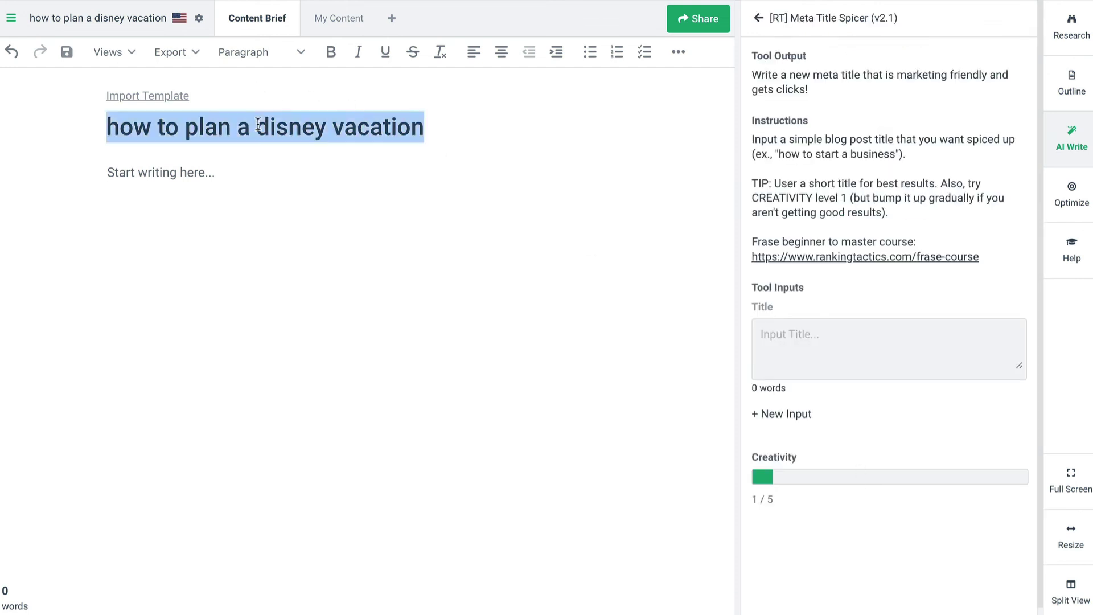
left_click(870, 349)
key("ctrl+v")
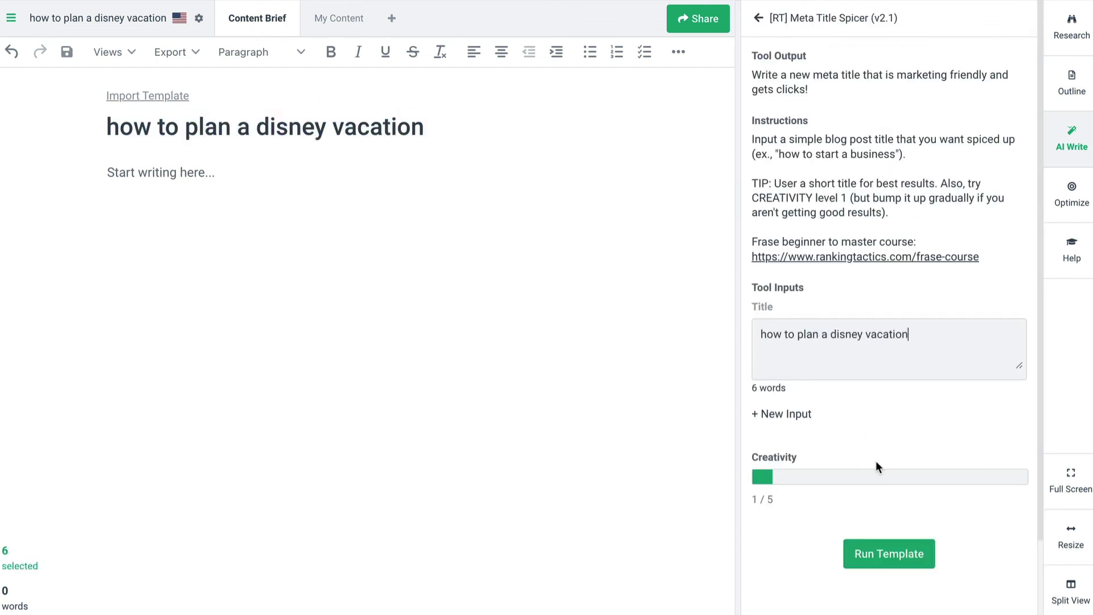
left_click(889, 555)
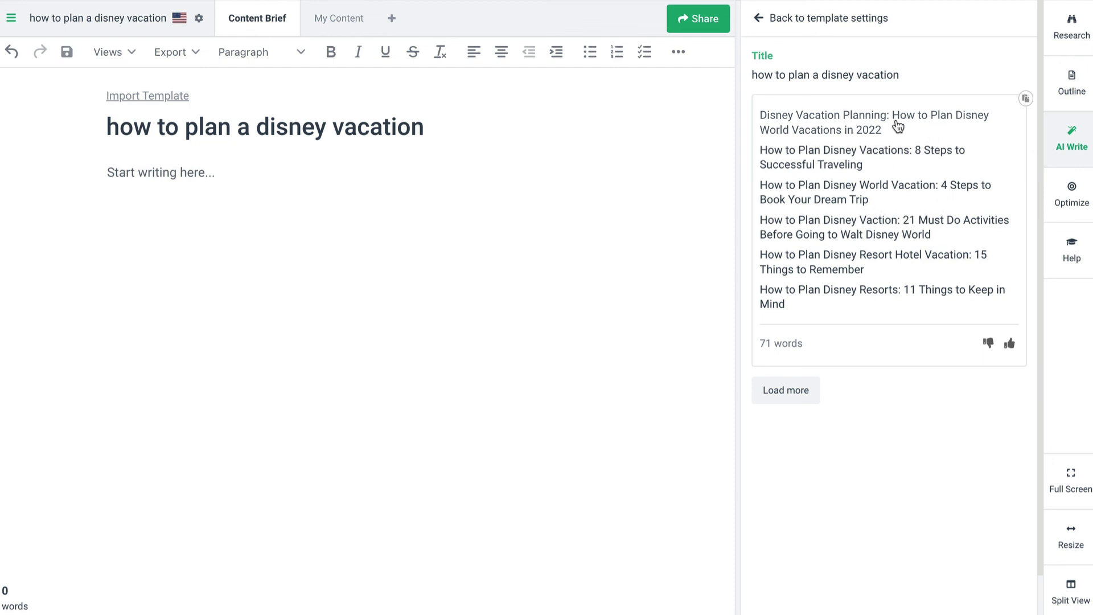
- Replace the document title with the generated "Disney Vacation Planning: How to Plan Disney World Vacations in 2022", leaving no copy in the body
left_click(850, 134)
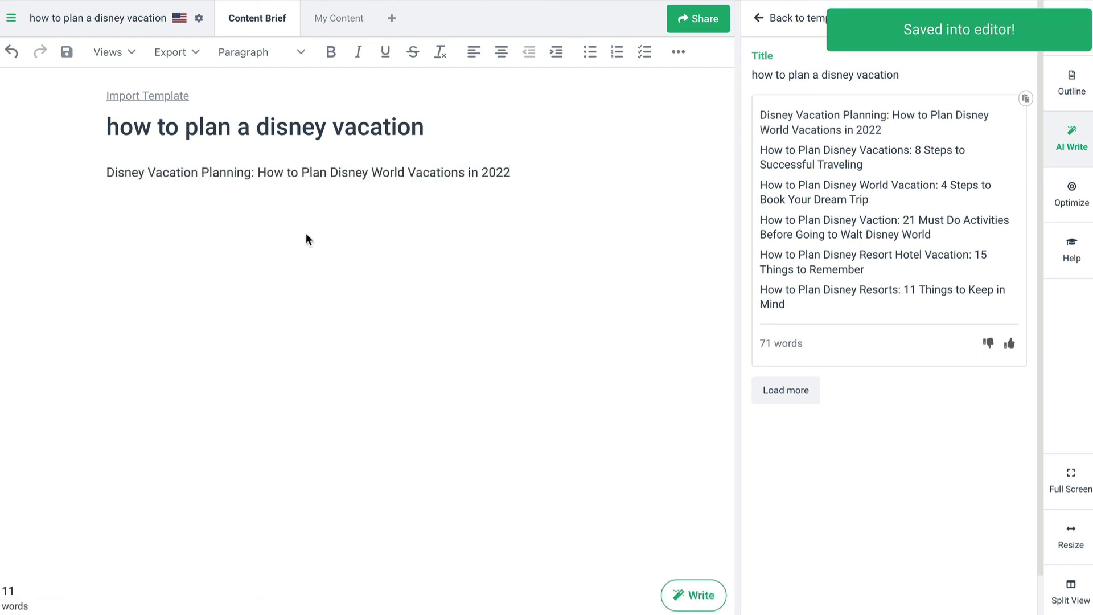
triple_click(390, 176)
key("ctrl+c")
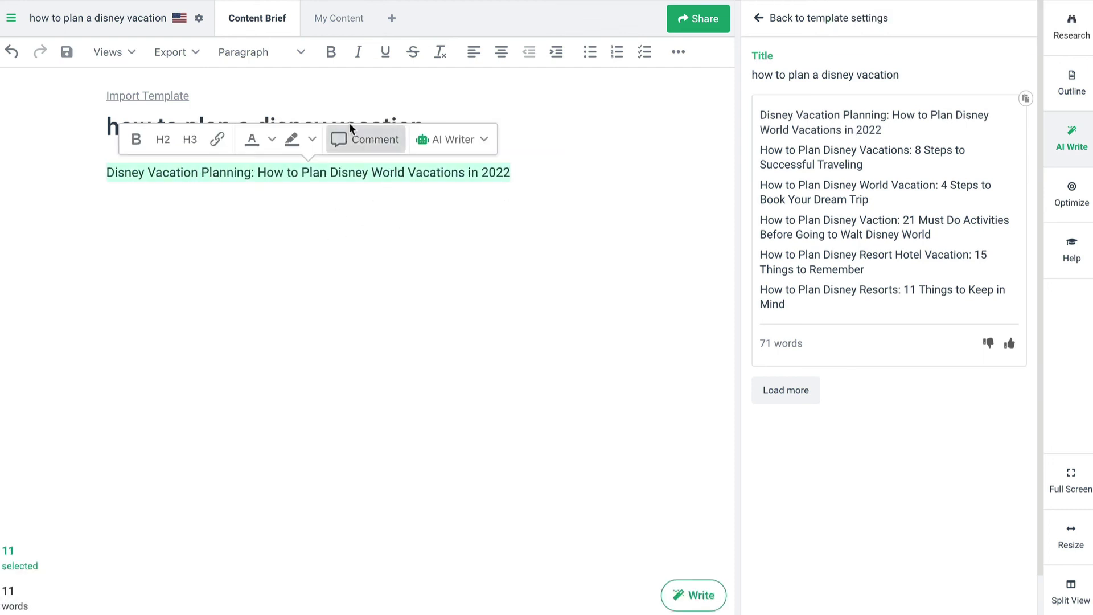
left_click(423, 126)
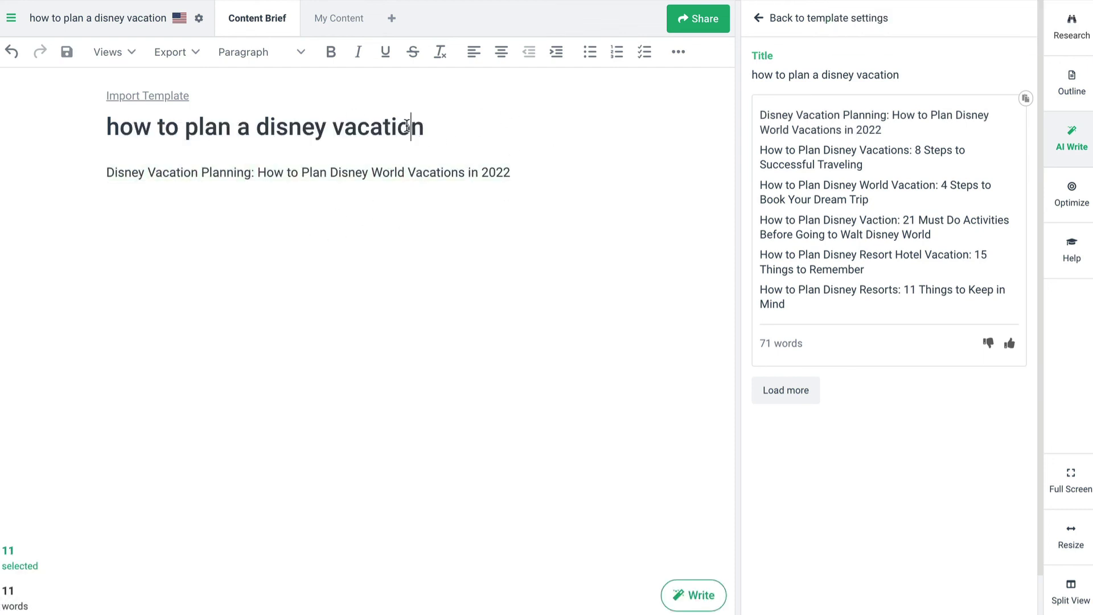
triple_click(407, 125)
key("ctrl+v")
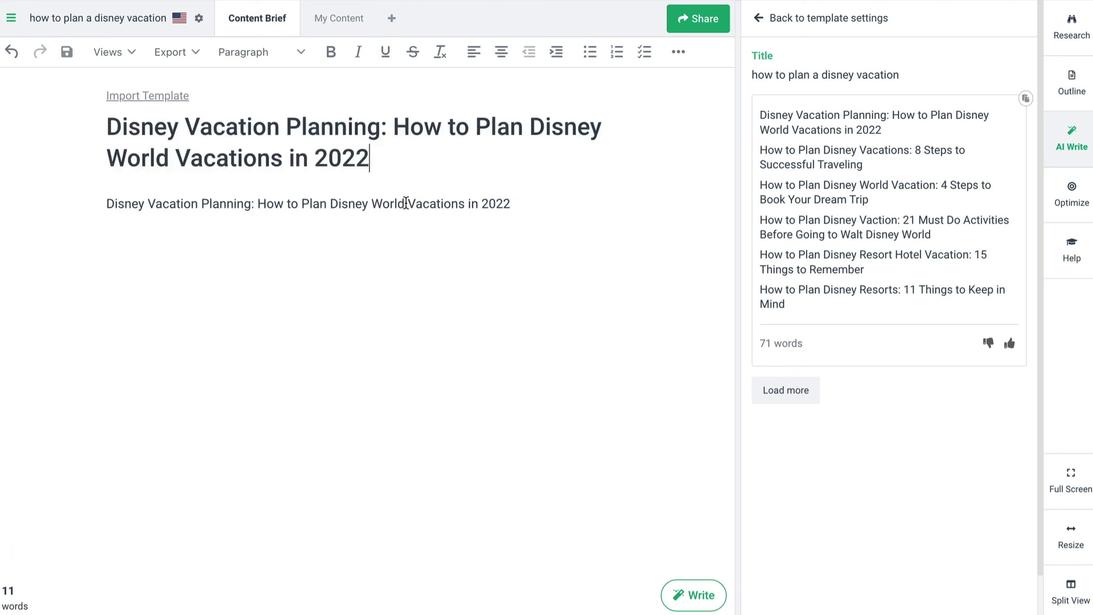
triple_click(405, 203)
key("BackSpace")
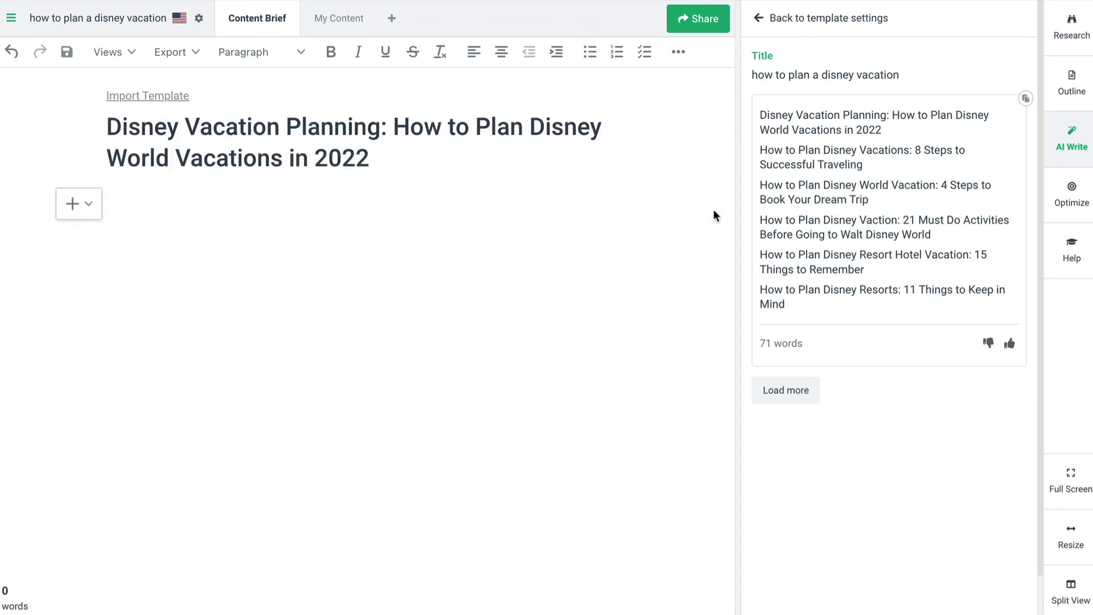
- Return to the AI tool list and open the [RT] Meta Description Generator (V1.0) template
left_click(762, 19)
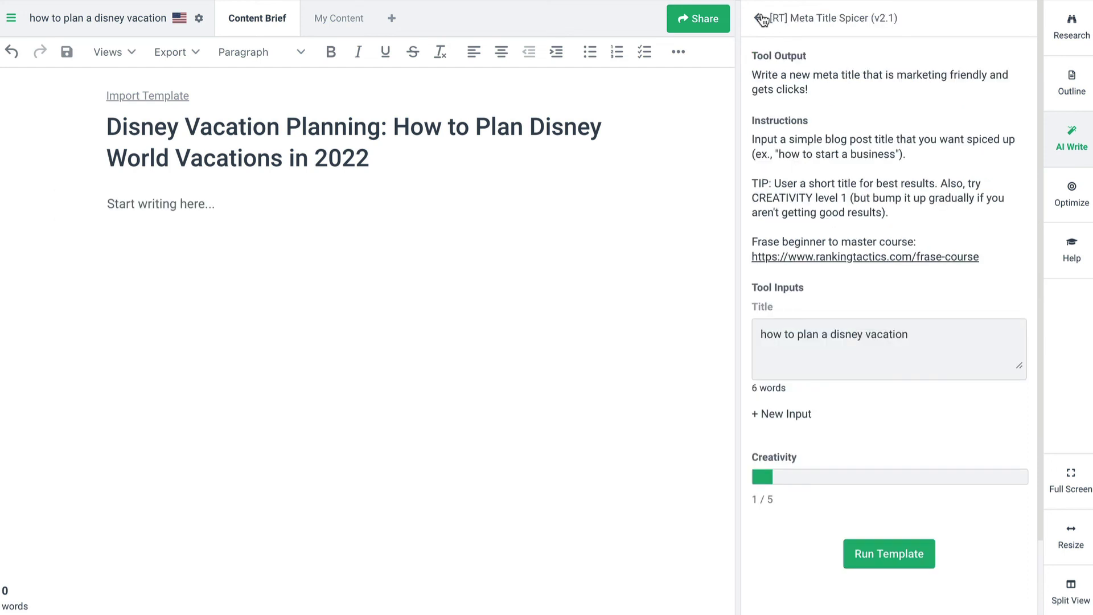
left_click(762, 18)
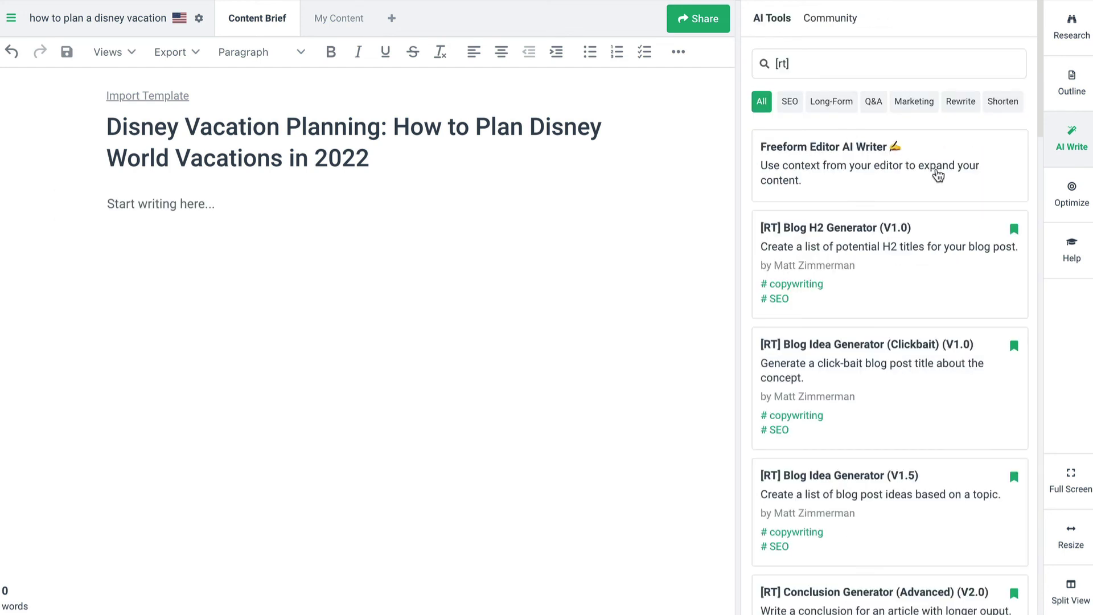
scroll(864, 171, "down", 1)
scroll(866, 174, "down", 6)
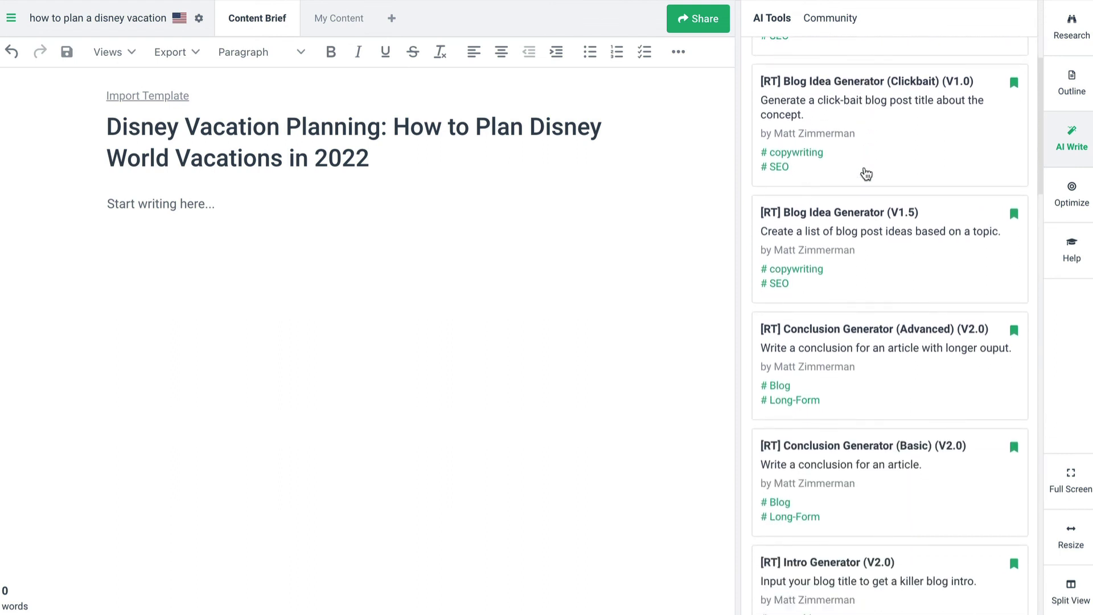
scroll(867, 174, "down", 4)
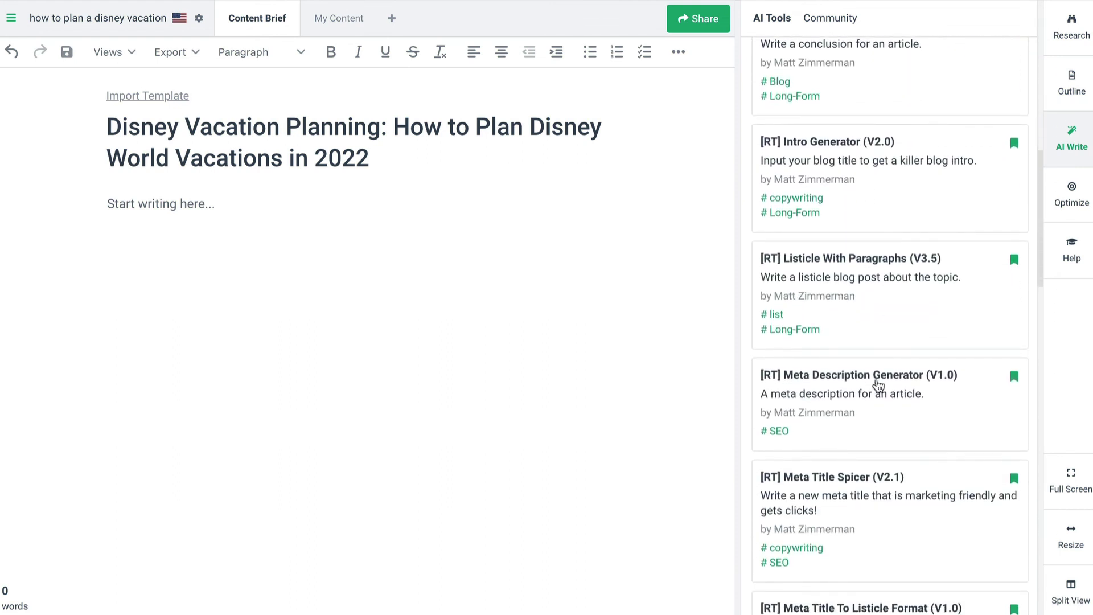
left_click(878, 395)
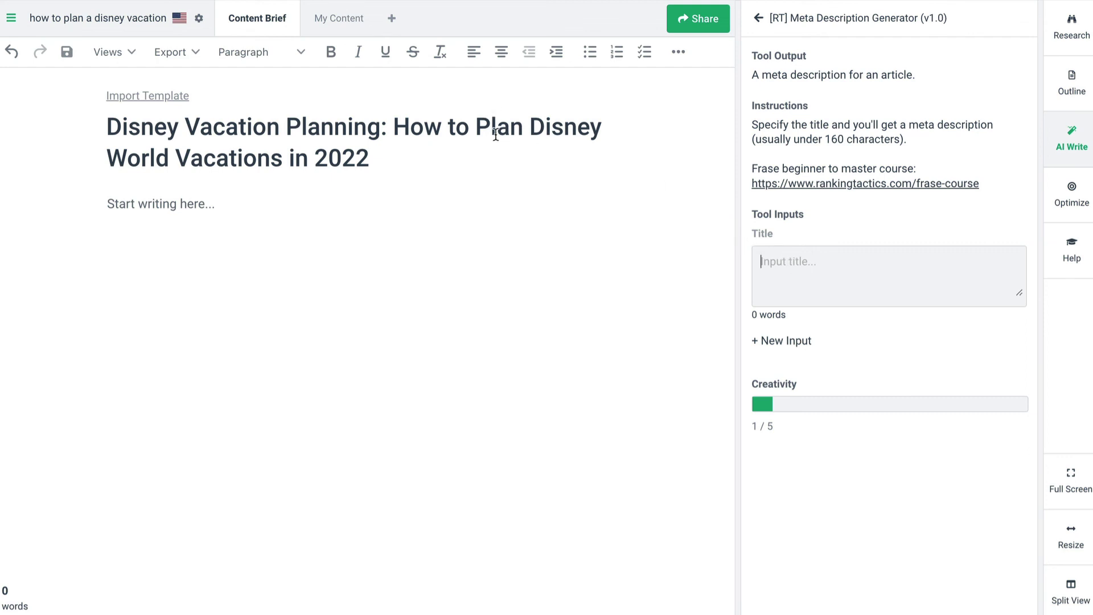
- Generate meta descriptions for the title "How to Plan Disney World Vacations", copied from the heading, and load more variants
left_click(397, 127)
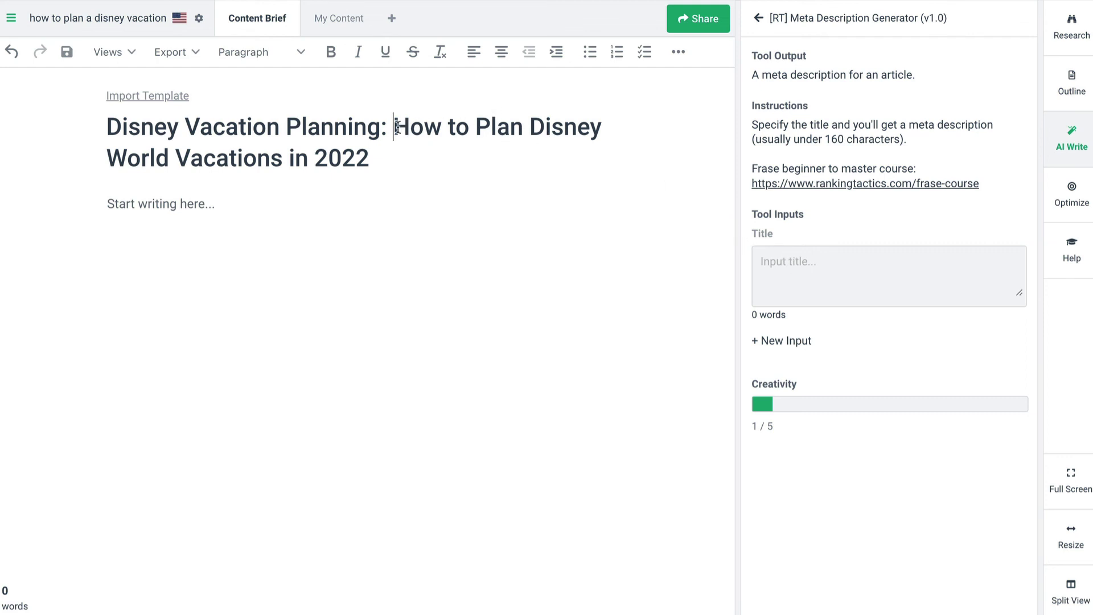
left_click(279, 161, "shift")
key("ctrl+c")
left_click(818, 261)
key("ctrl+v")
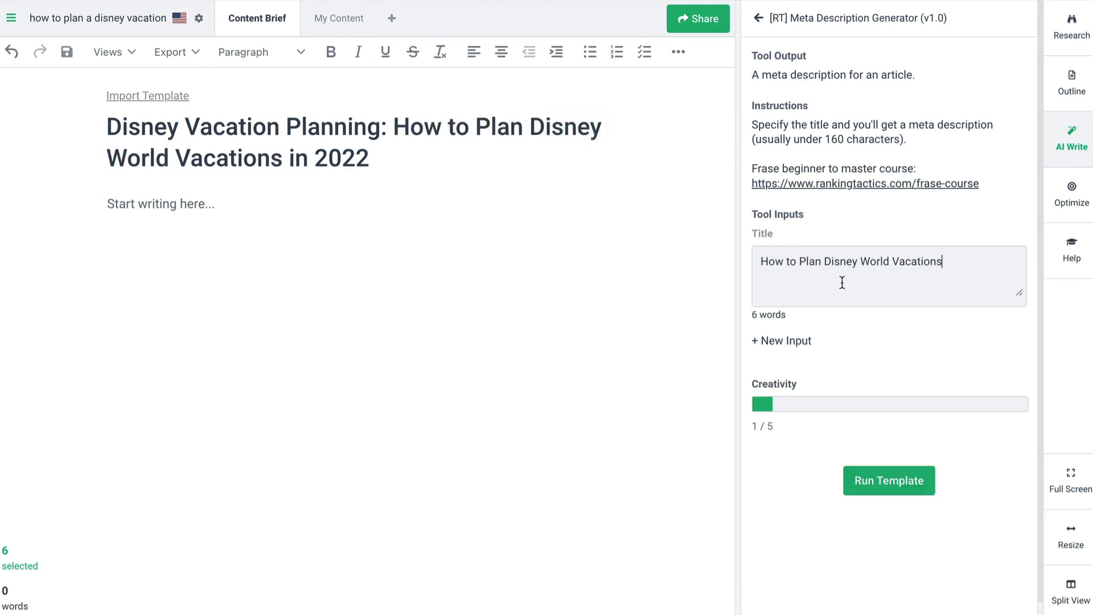
left_click(893, 482)
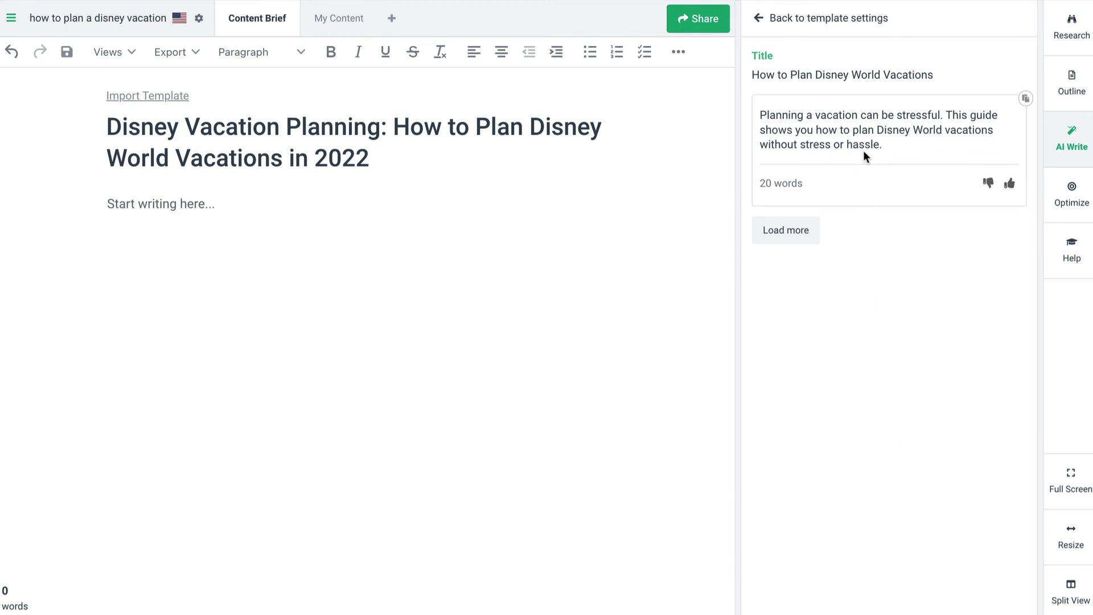
left_click(788, 245)
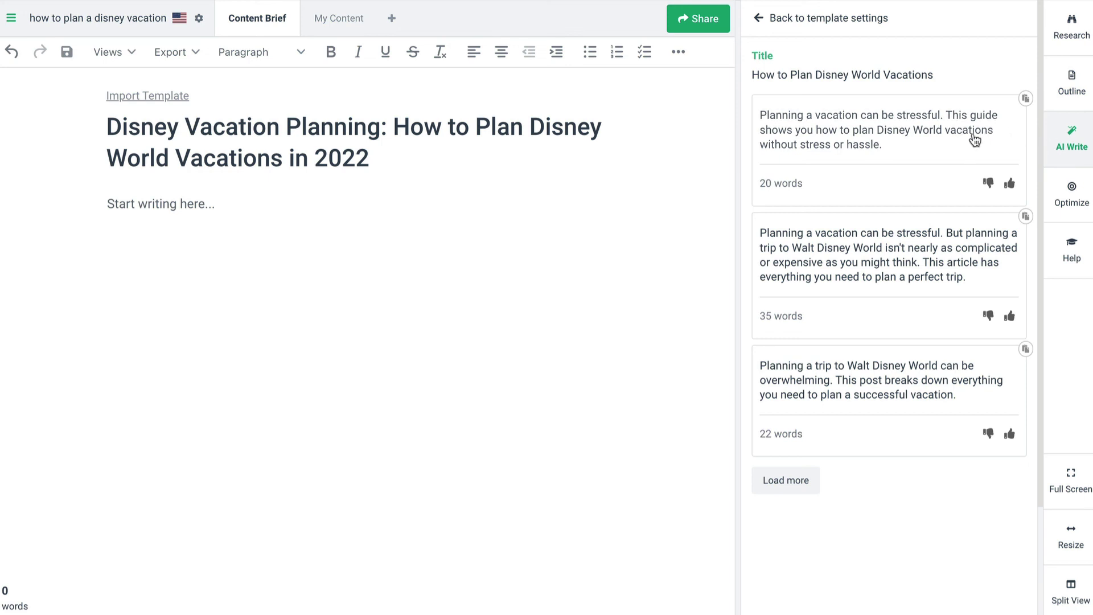
- Insert the first generated meta description below the title, italicize it and start a new line beneath it
left_click(1026, 100)
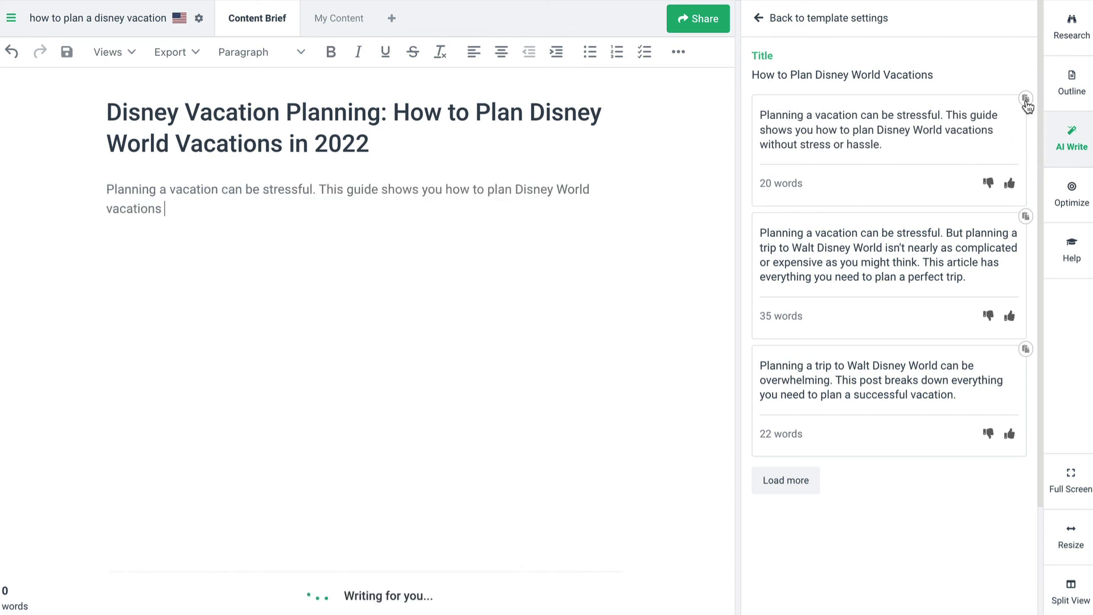
left_click(339, 249)
key("Return")
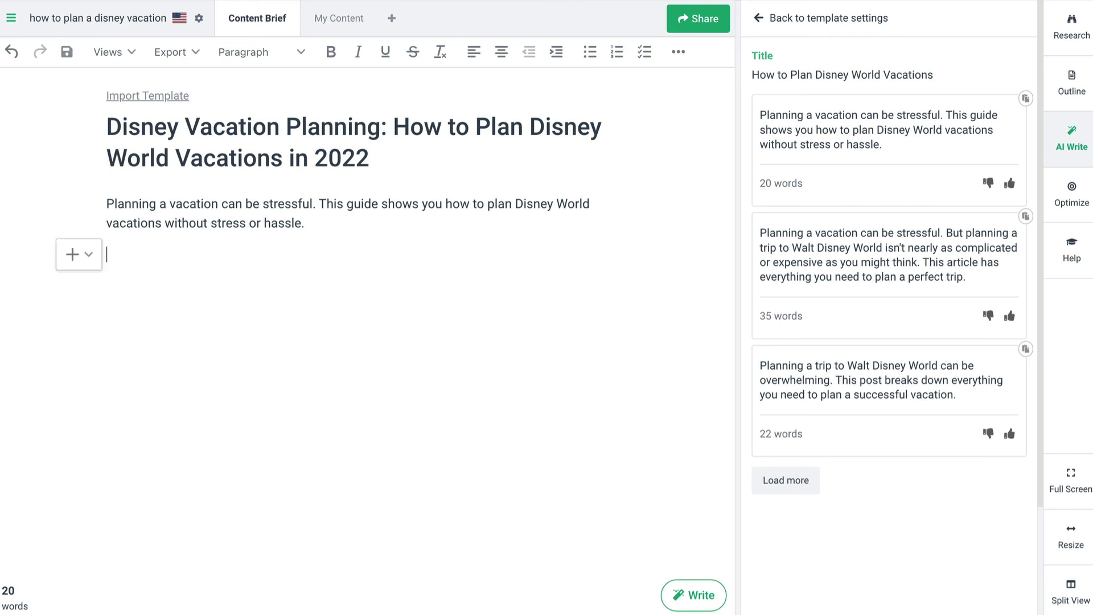
left_click_drag(305, 230, 102, 210)
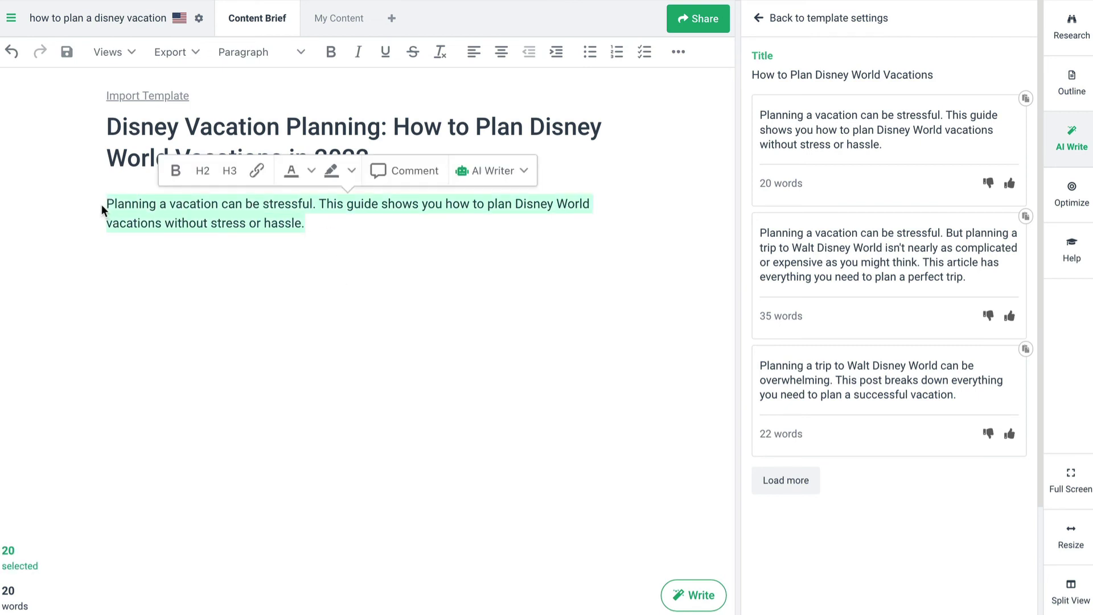
key("ctrl+i")
left_click(140, 251)
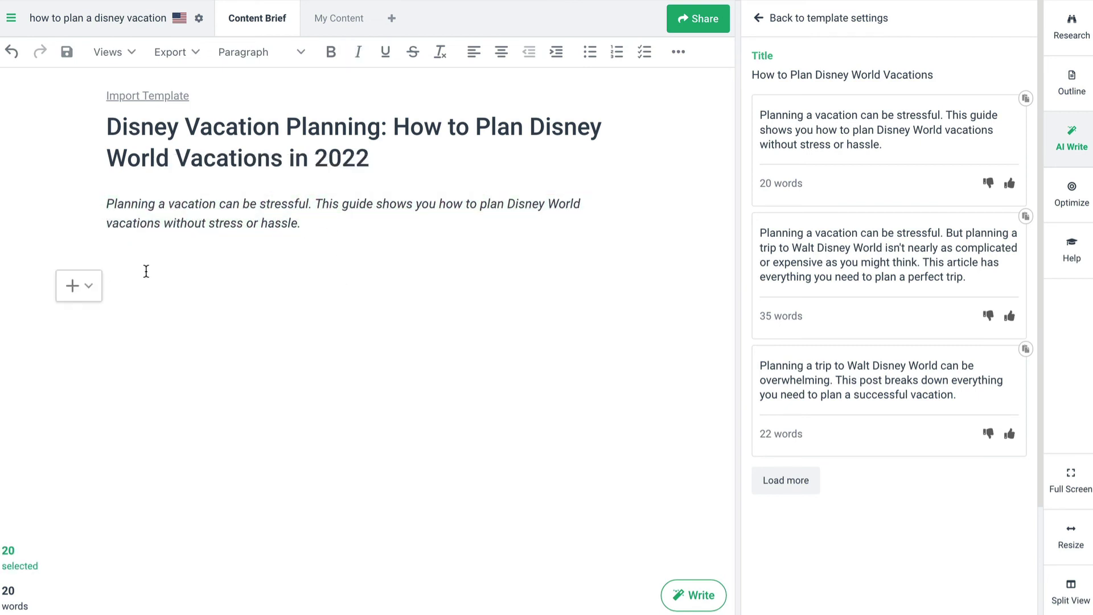
key("Return")
- Return to the AI tool list and open the [RT] Intro Generator (V2.0) template
left_click(766, 21)
left_click(760, 18)
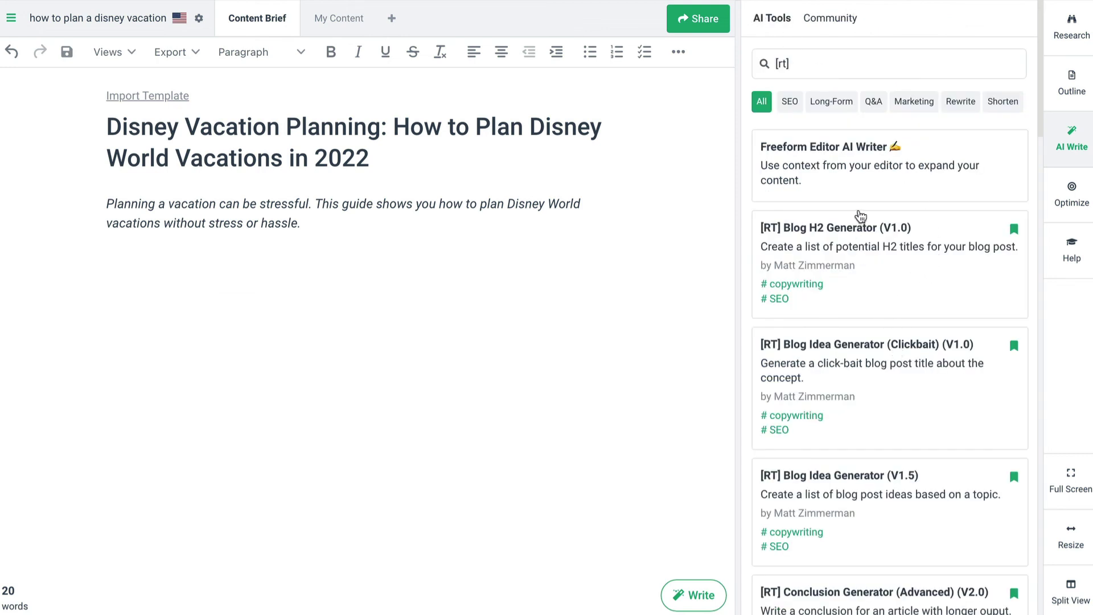
scroll(883, 257, "down", 7)
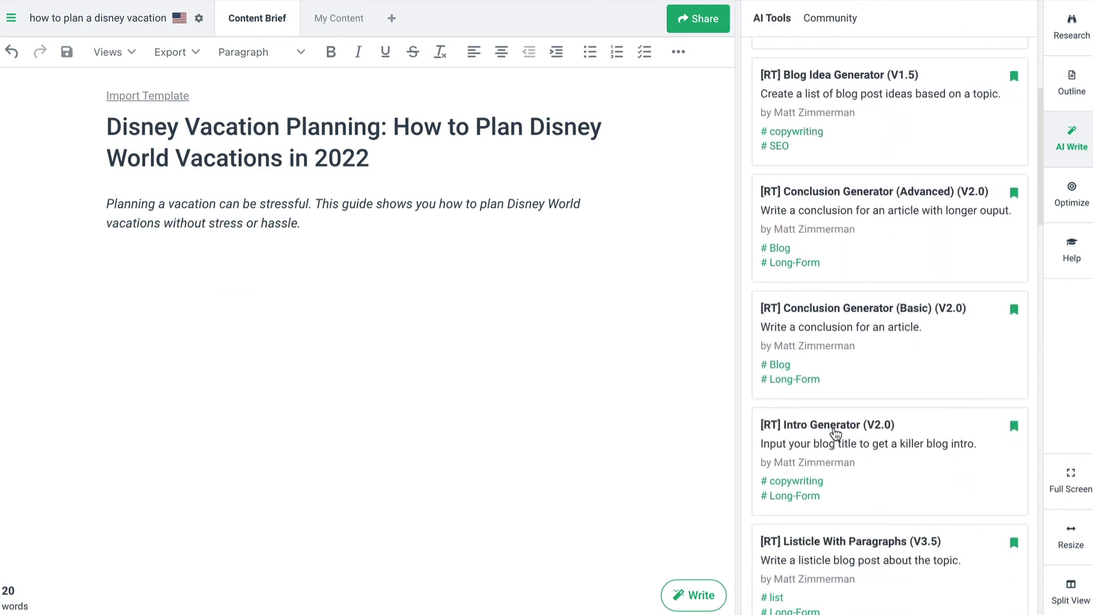
left_click(836, 434)
- Generate introductions for the title "How to Plan Disney World Vacations", load more variants and compare them
left_click(844, 281)
key("ctrl+v")
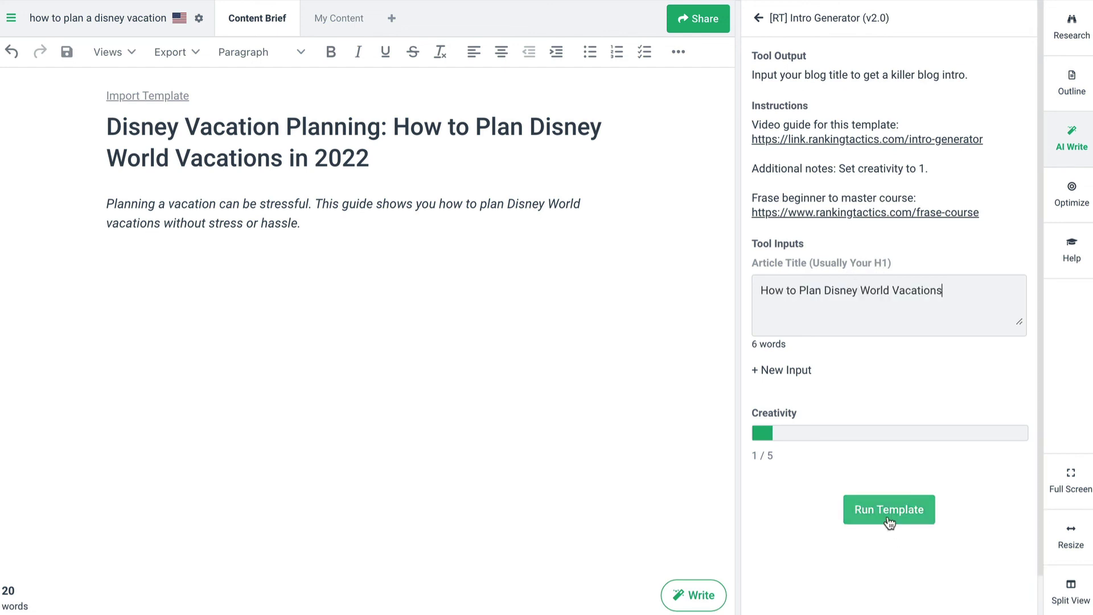
left_click(890, 522)
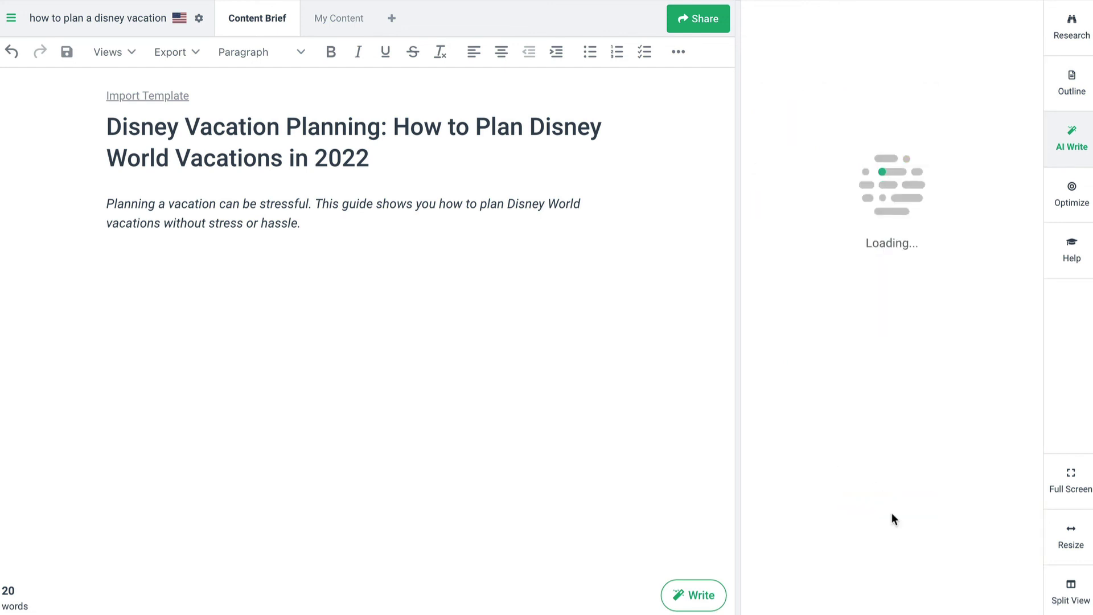
left_click(785, 396)
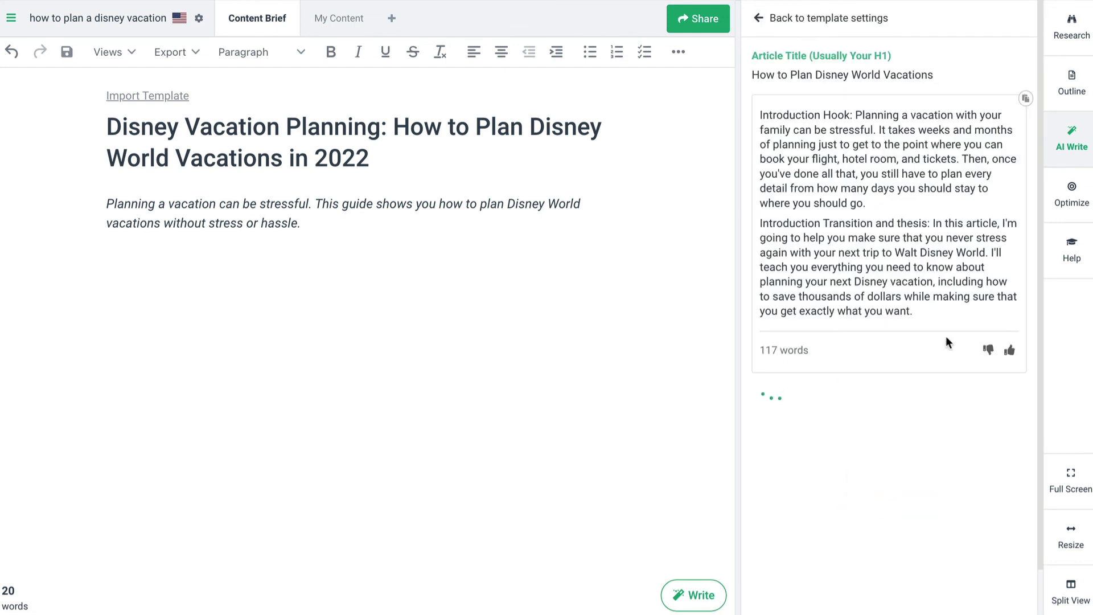
scroll(951, 387, "down", 3)
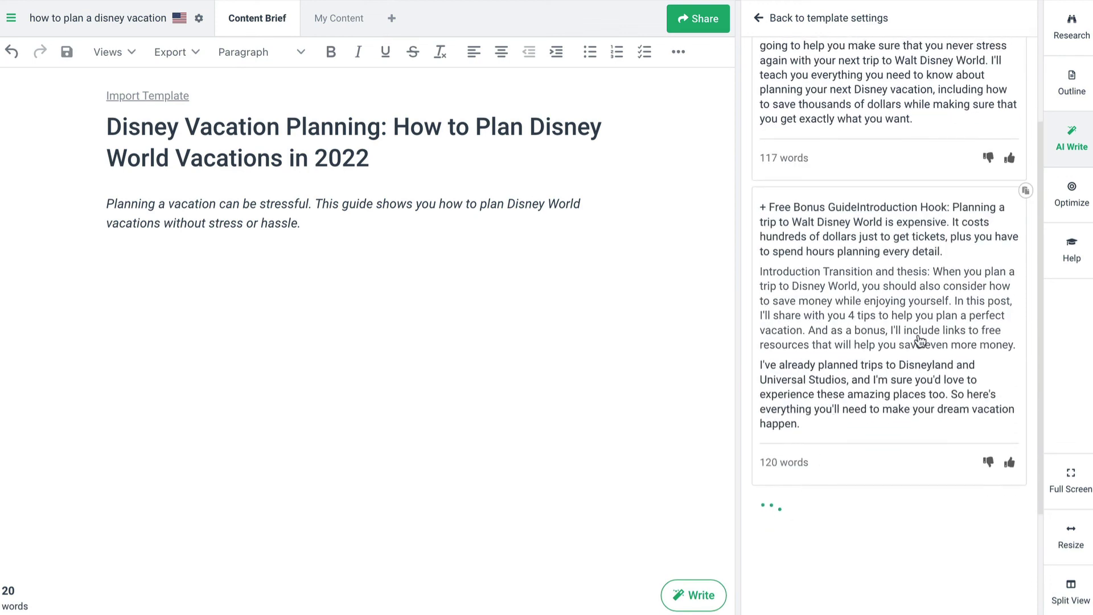
scroll(921, 341, "up", 3)
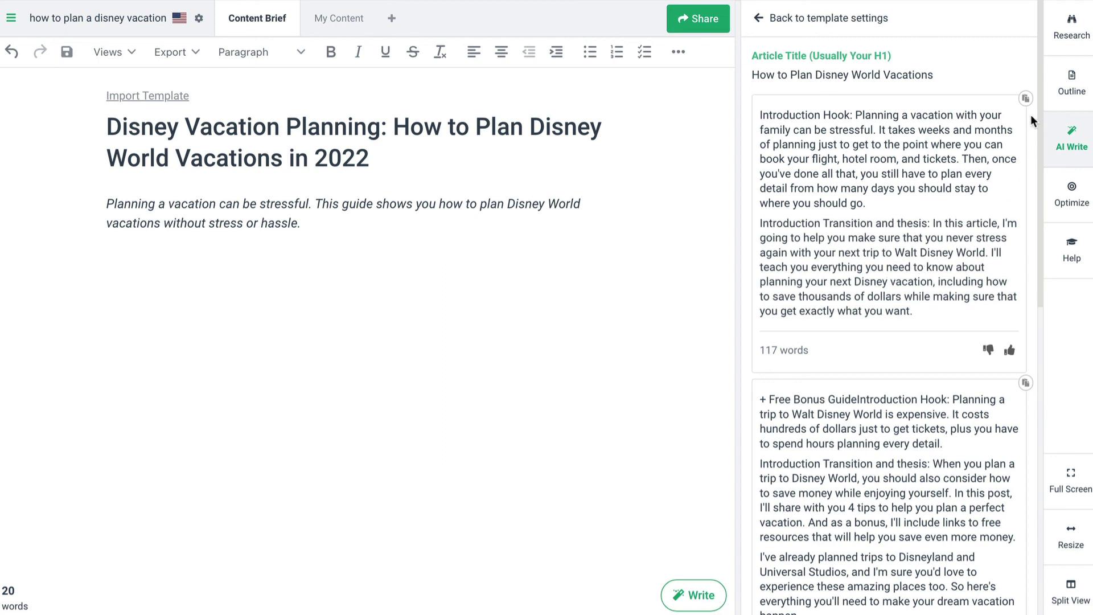
- Insert the first generated introduction below the meta description and delete its "Introduction Hook:" and "Introduction Transition and thesis:" labels
left_click(1025, 100)
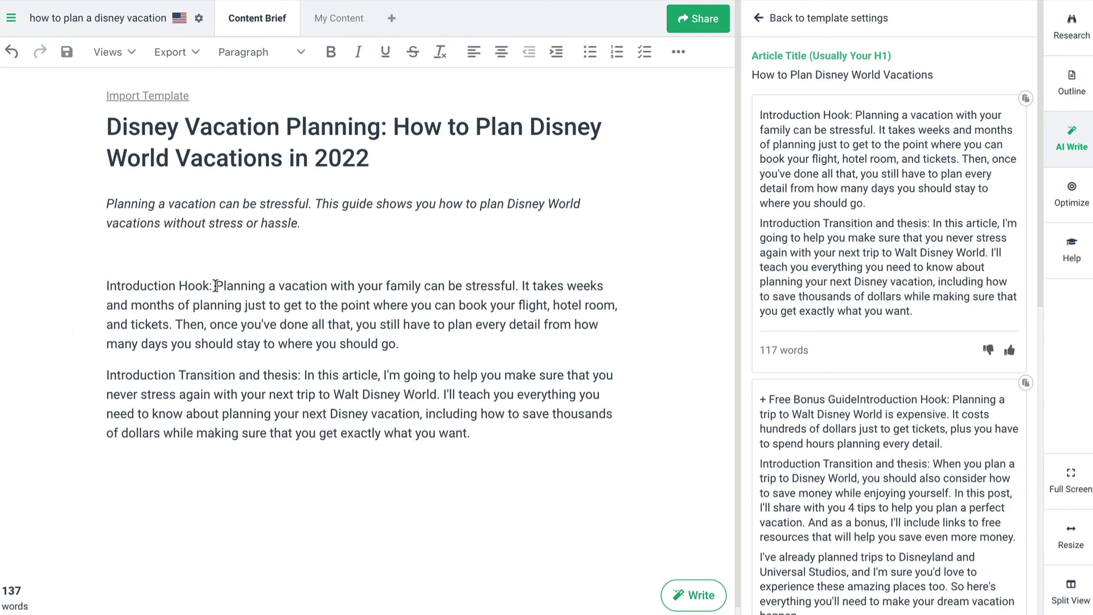
left_click_drag(216, 286, 93, 292)
key("BackSpace")
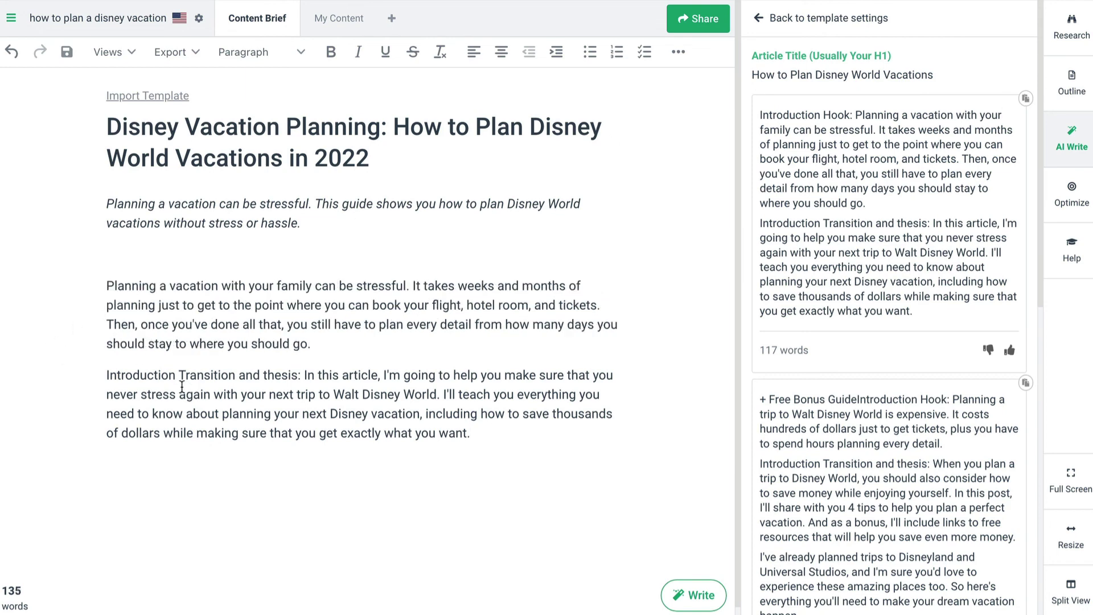
double_click(164, 375)
key("BackSpace")
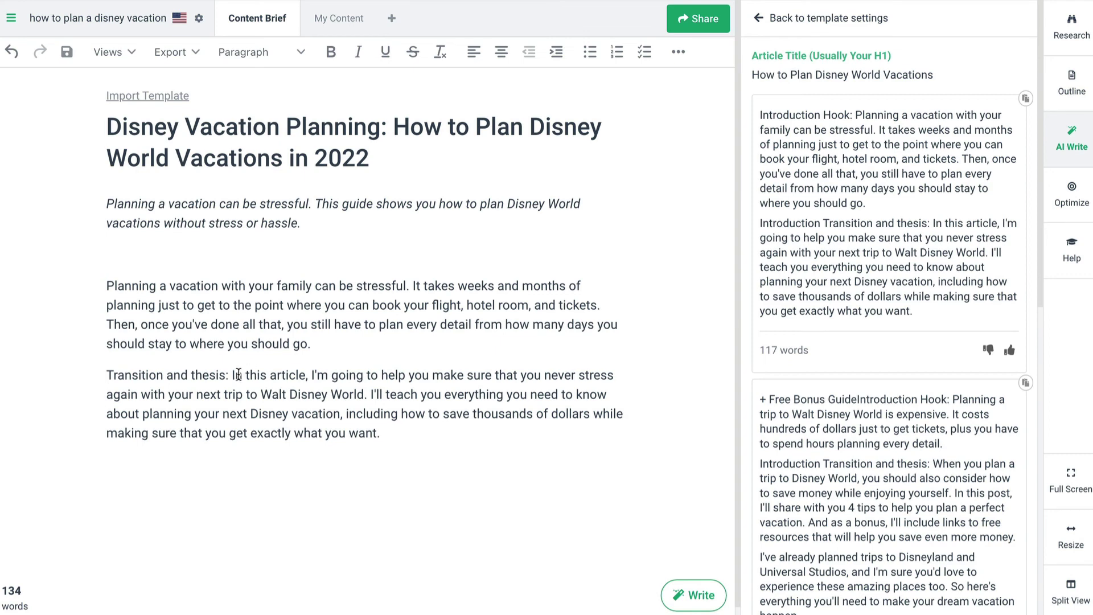
left_click_drag(230, 376, 62, 378)
key("BackSpace")
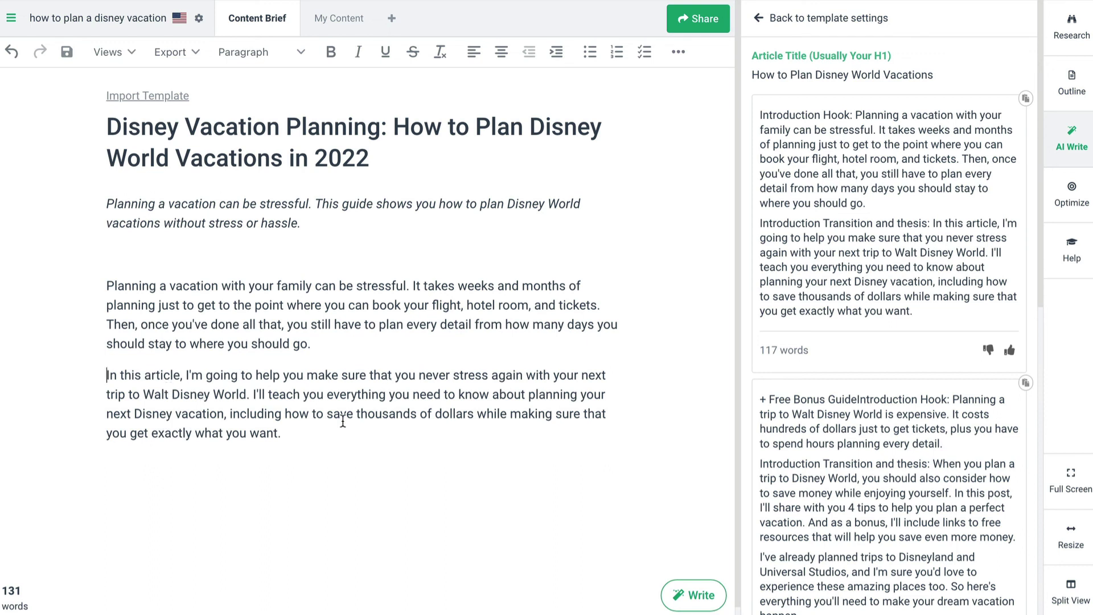
- Add blank lines beneath the introduction and open the [RT] Conclusion Generator (Basic) (V2.0) template
key("Return")
key("Return")
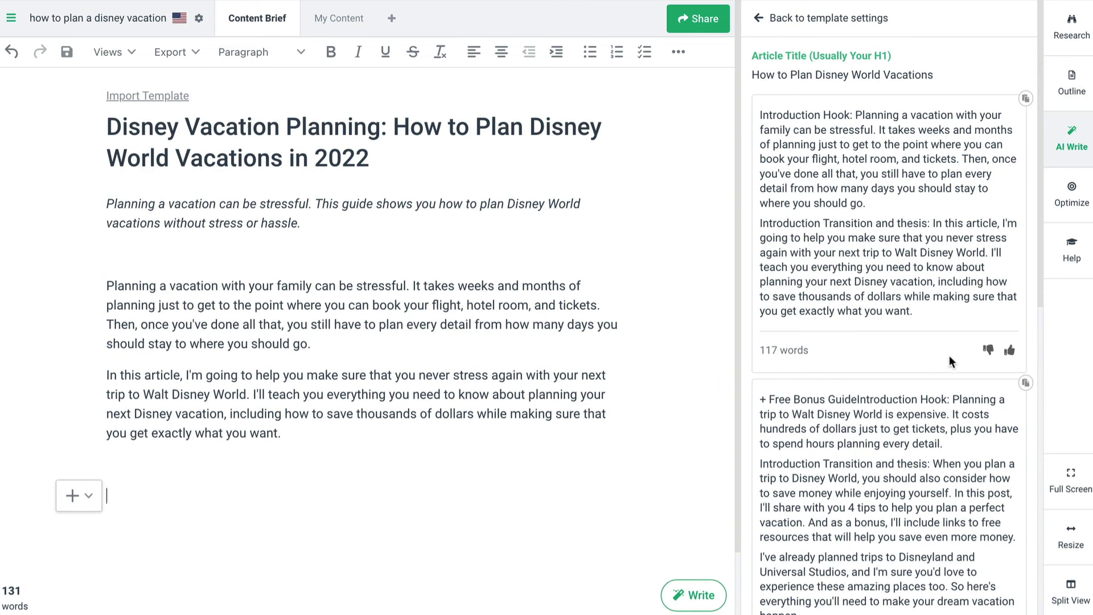
left_click(759, 19)
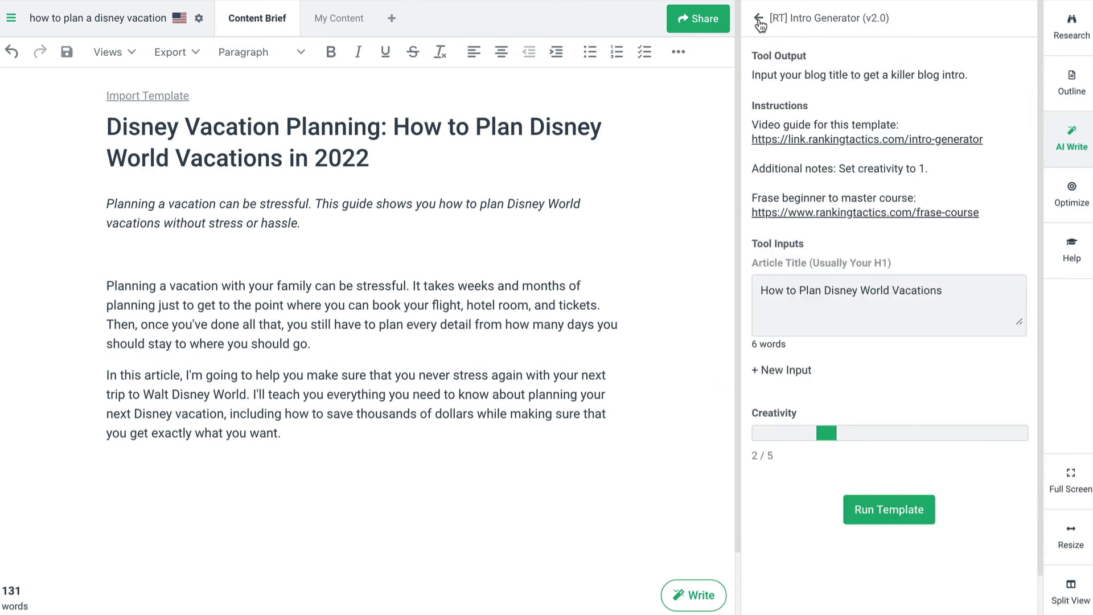
left_click(759, 19)
scroll(936, 254, "down", 4)
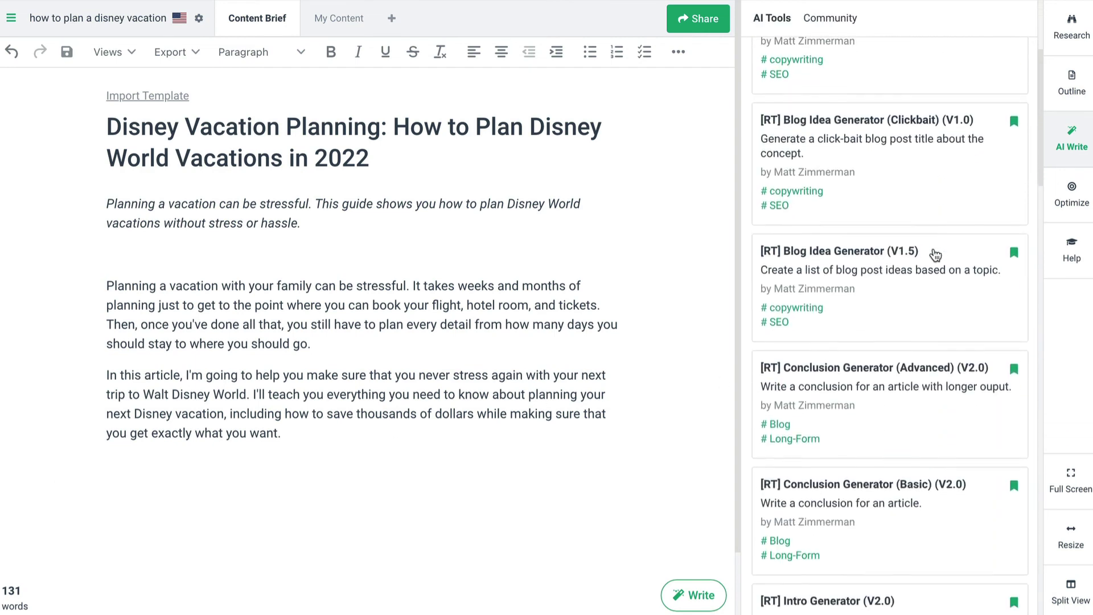
scroll(936, 254, "down", 5)
left_click(864, 214)
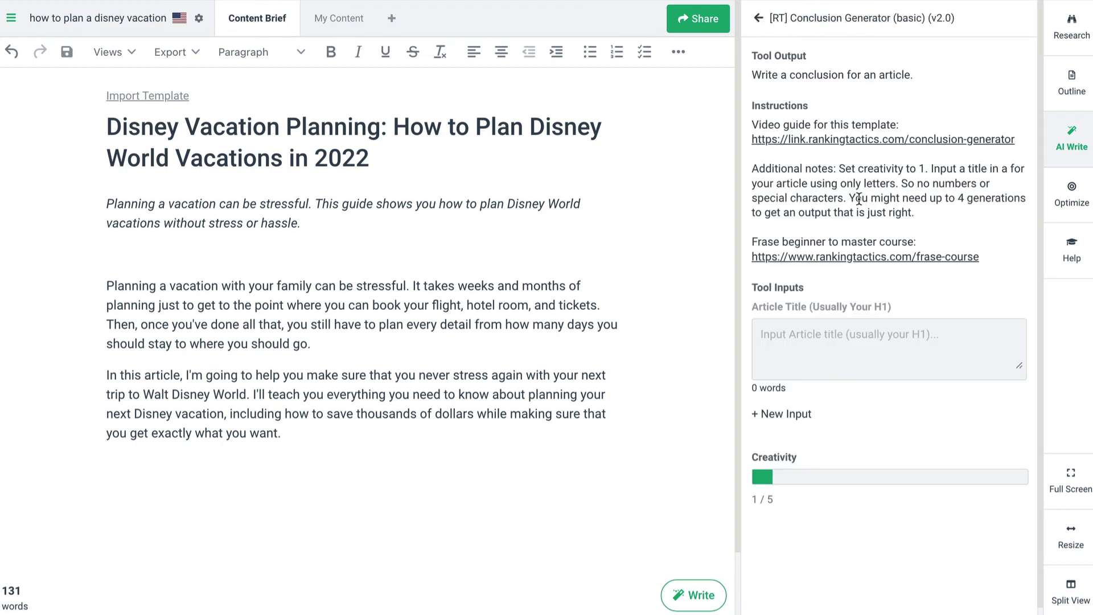
- Generate a conclusion for "How to Plan Disney World Vacations" with creativity set to 2 and insert it below the introduction
left_click(802, 347)
type("How to Plan Disney World Vacations")
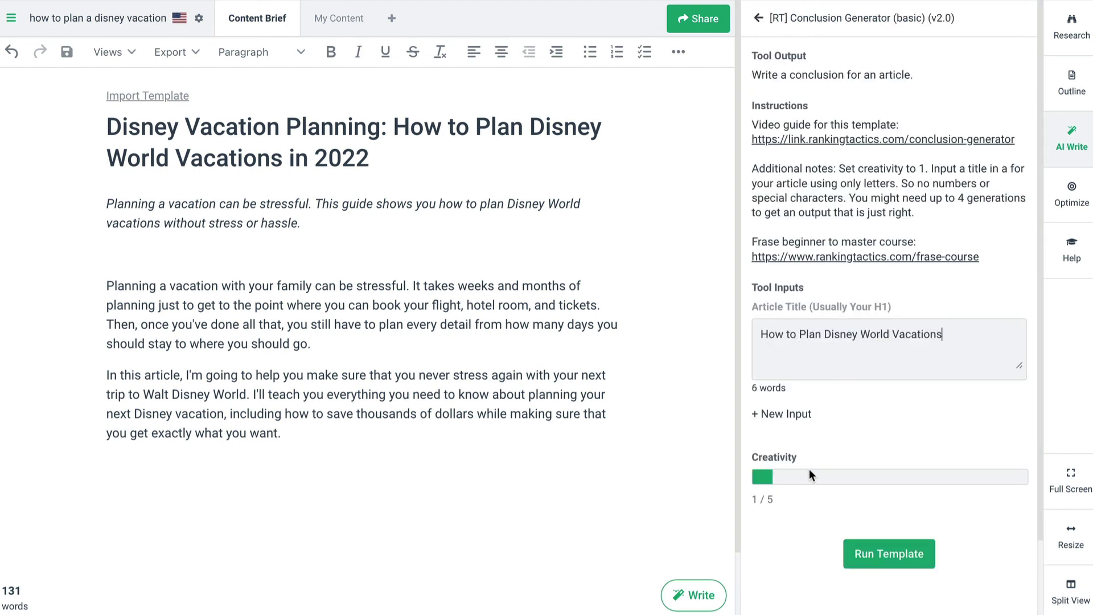
left_click(820, 477)
left_click(900, 554)
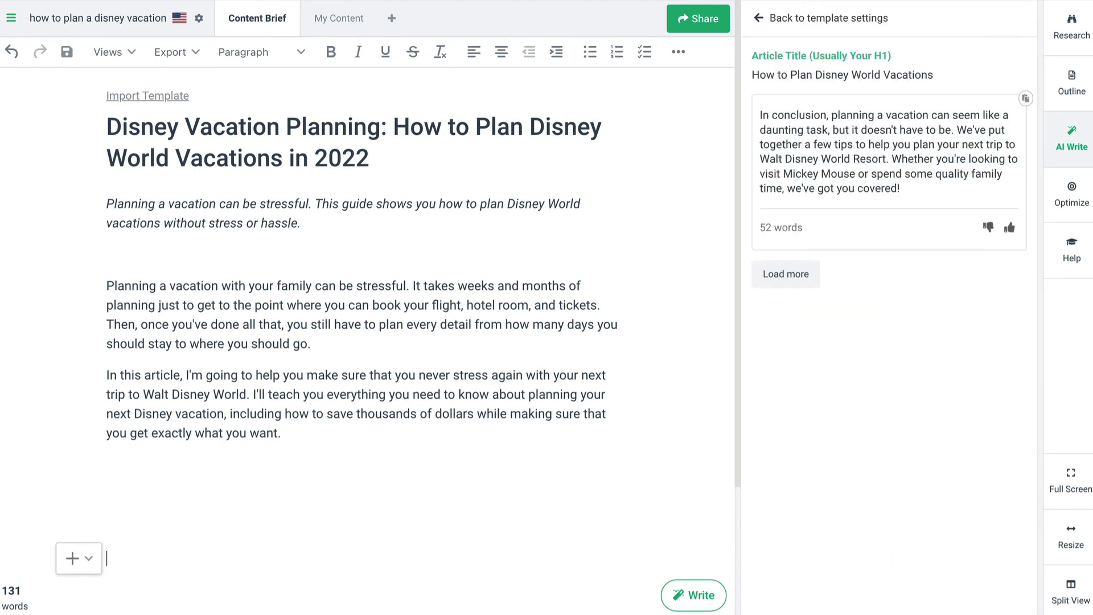
left_click(1025, 99)
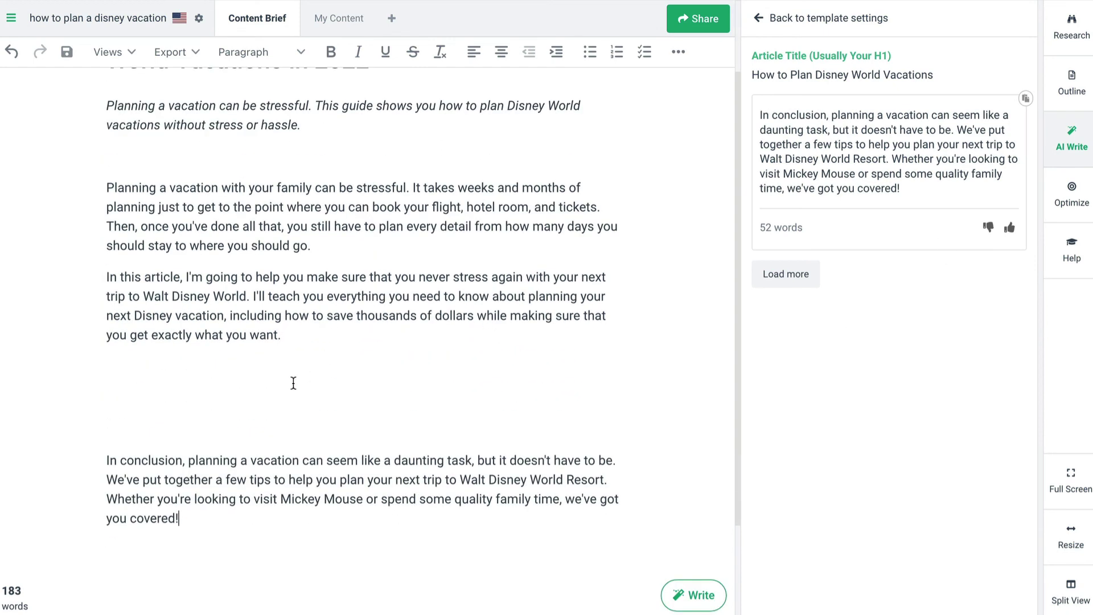
- Load three more conclusion variants and delete the conclusion already inserted in the document
left_click(798, 270)
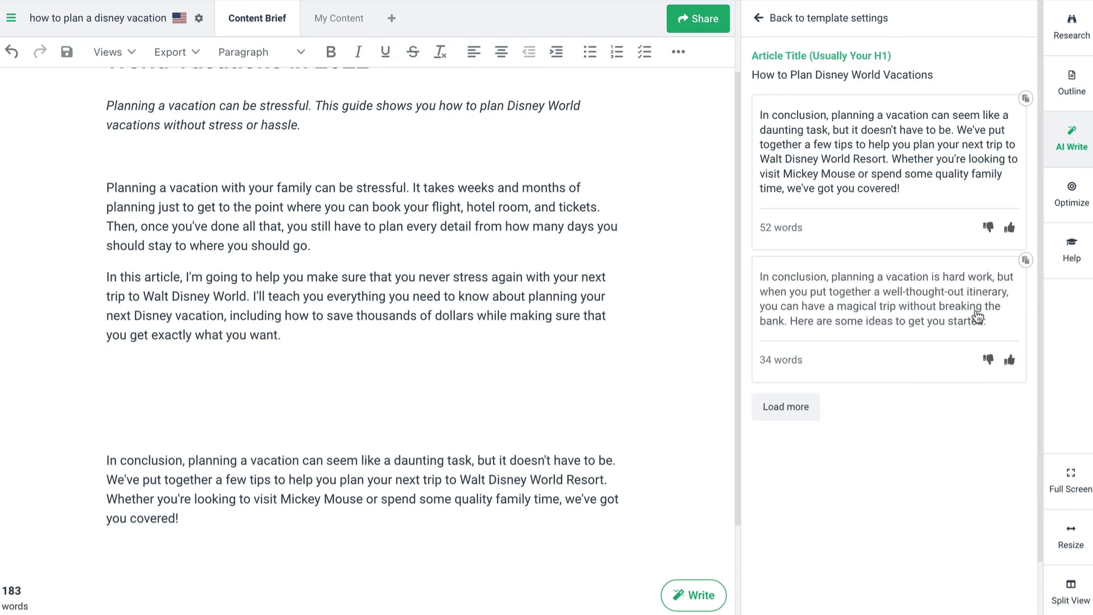
left_click(786, 407)
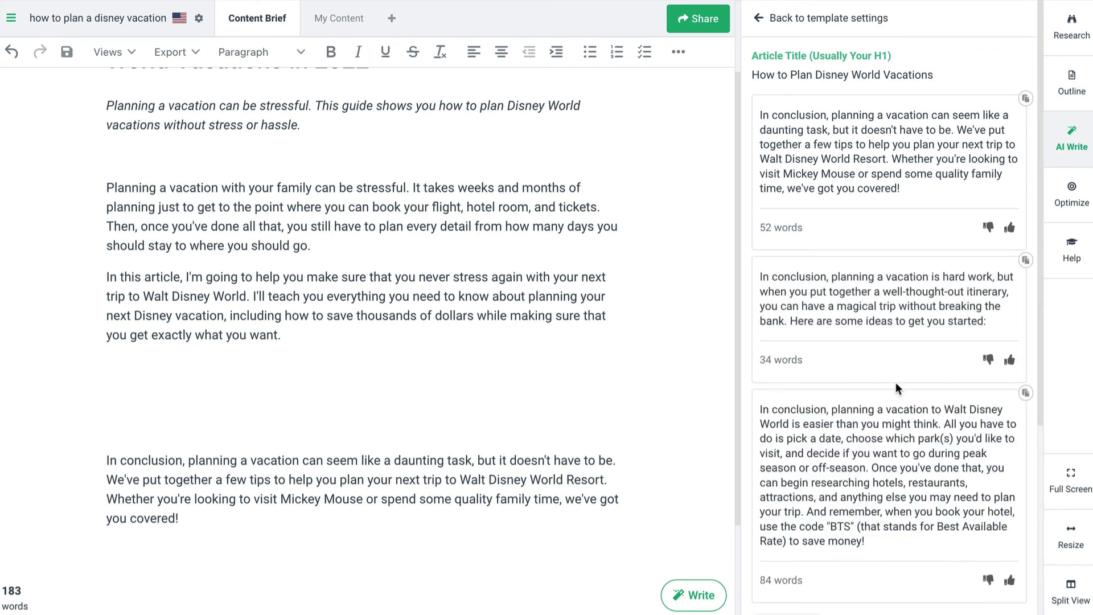
left_click(787, 572)
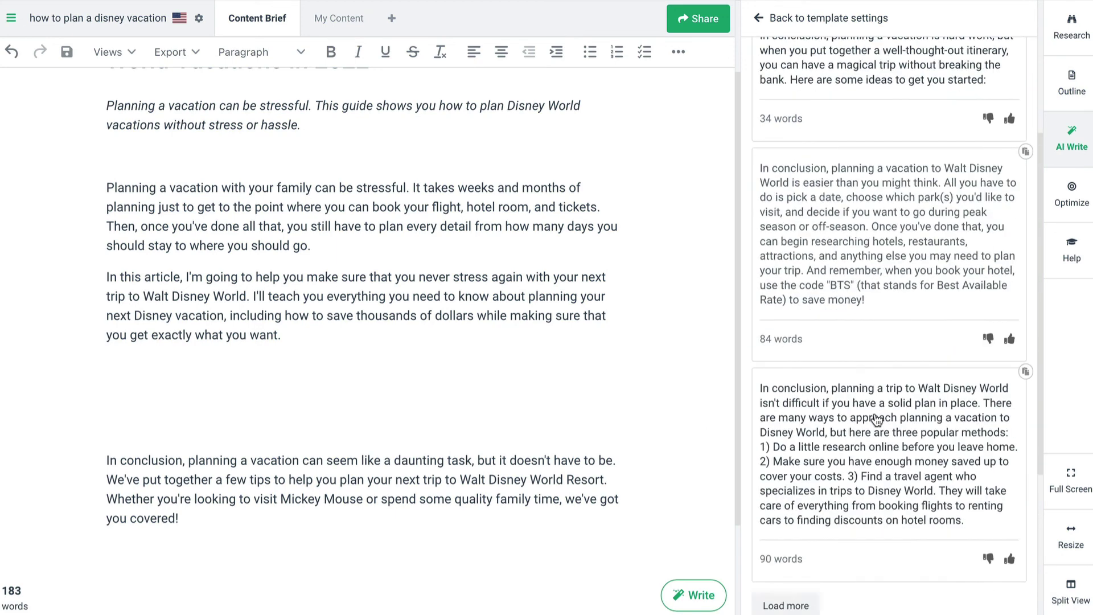
scroll(877, 420, "down", 2)
left_click_drag(200, 523, 114, 433)
key("BackSpace")
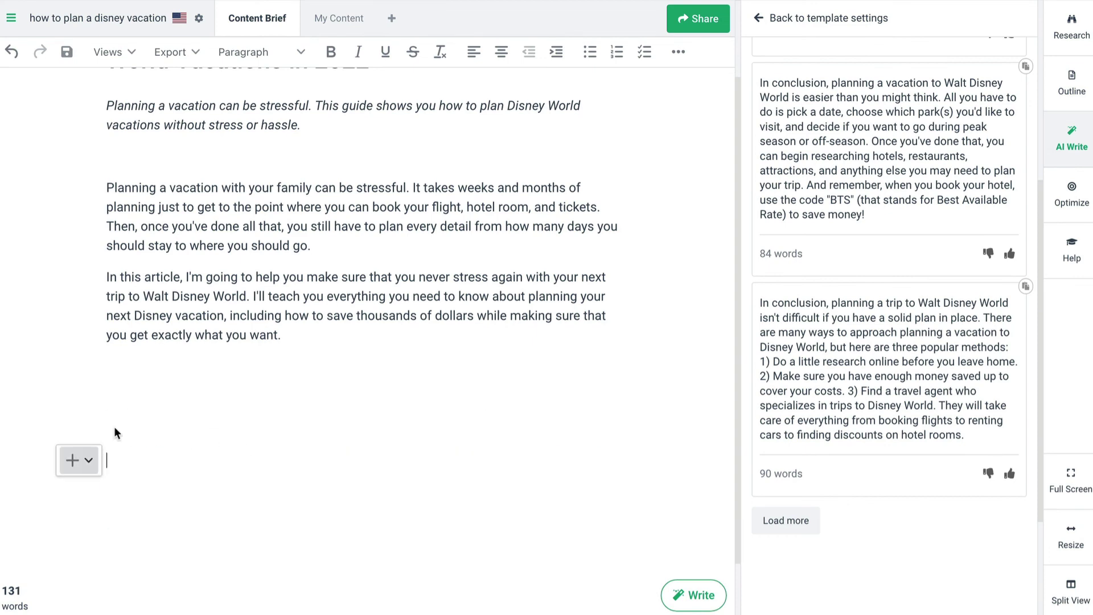
- Insert the conclusion variant listing three popular methods and put each numbered method on its own line
left_click(1025, 286)
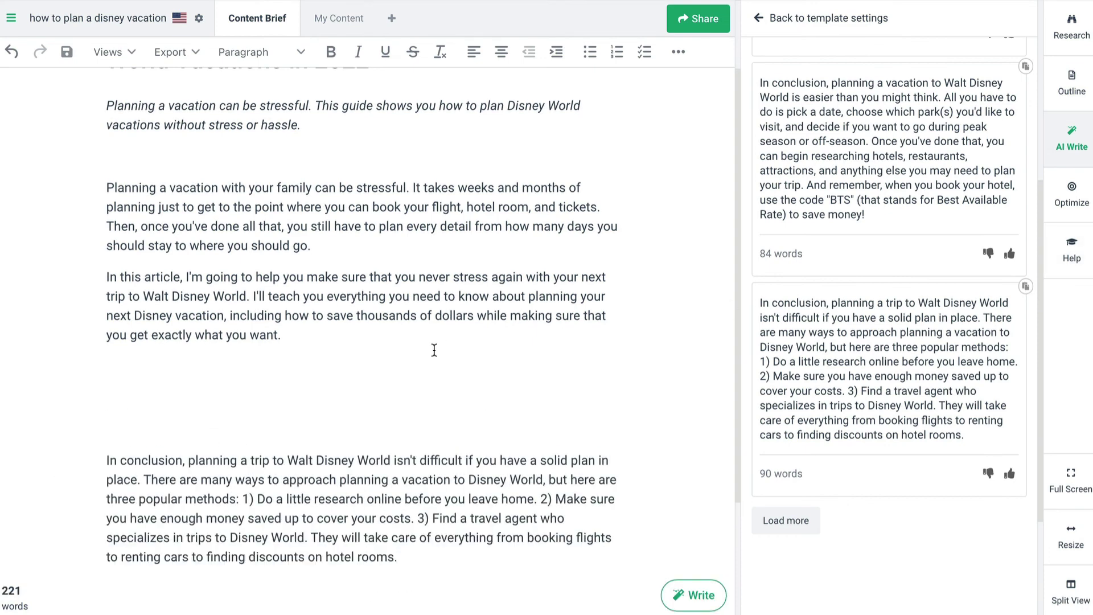
left_click(245, 499)
key("Return")
left_click(409, 530)
key("Return")
left_click(496, 562)
key("Return")
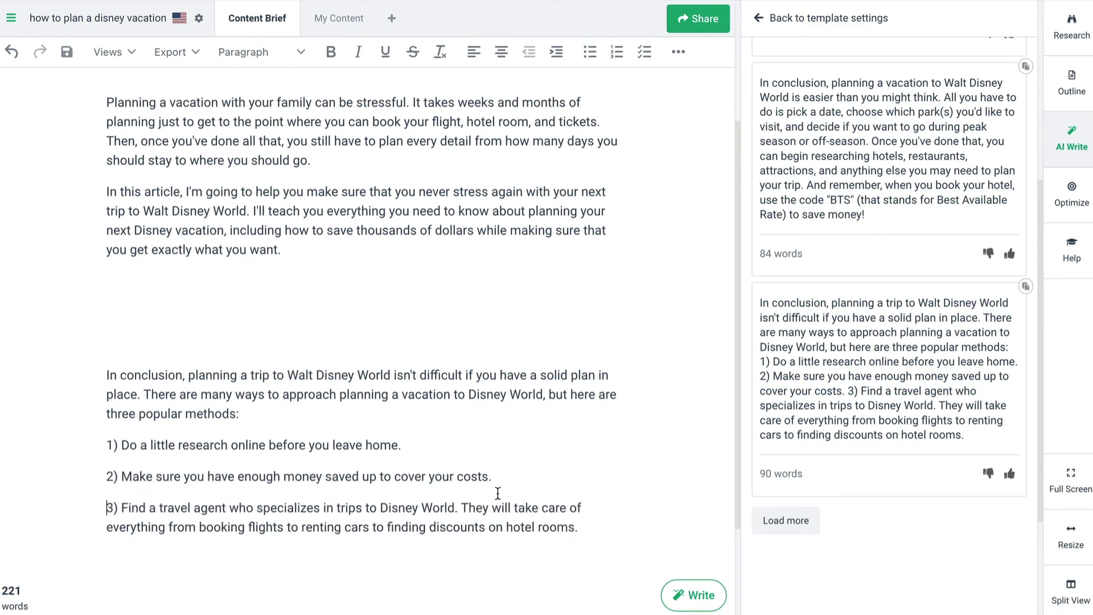
- Load another conclusion variant and replace the inserted conclusion with this newest one about planning everything with the right tools
left_click(795, 513)
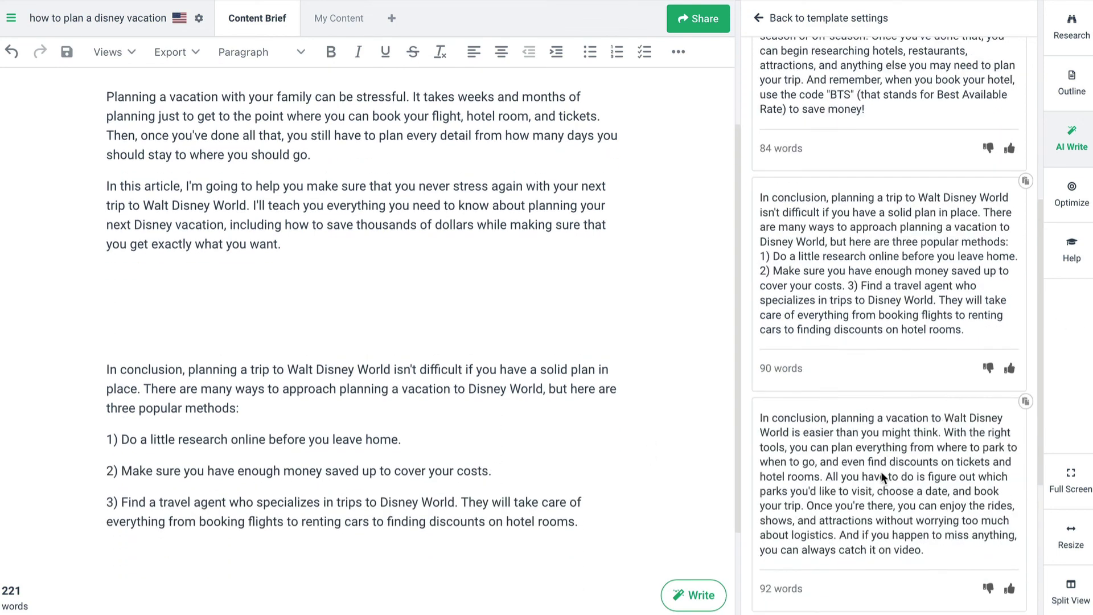
left_click_drag(620, 529, 117, 387)
key("BackSpace")
key("BackSpace")
key("BackSpace")
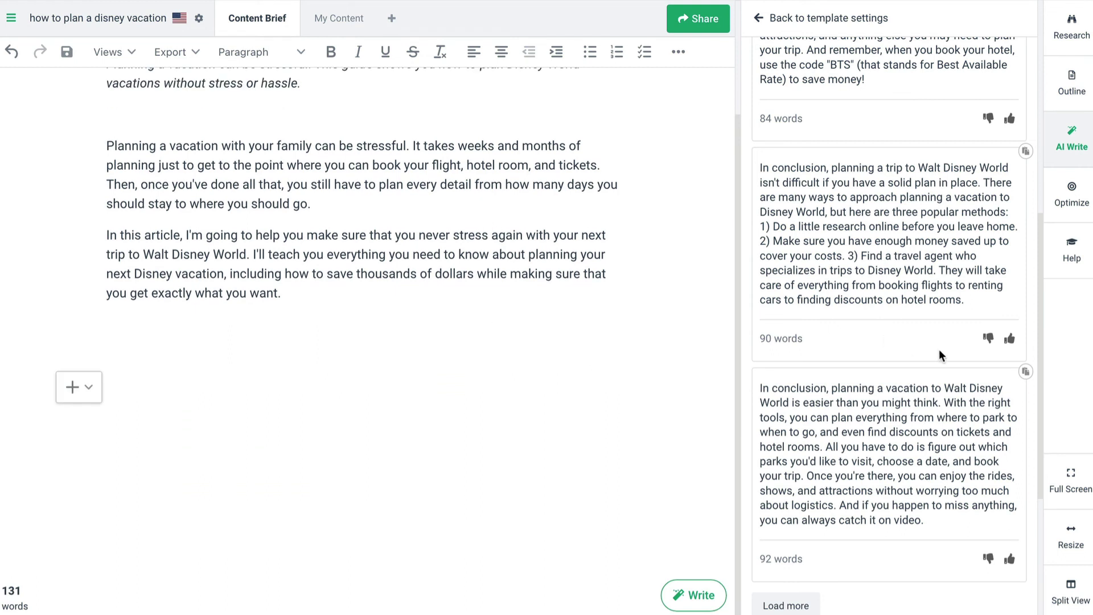
left_click(1025, 373)
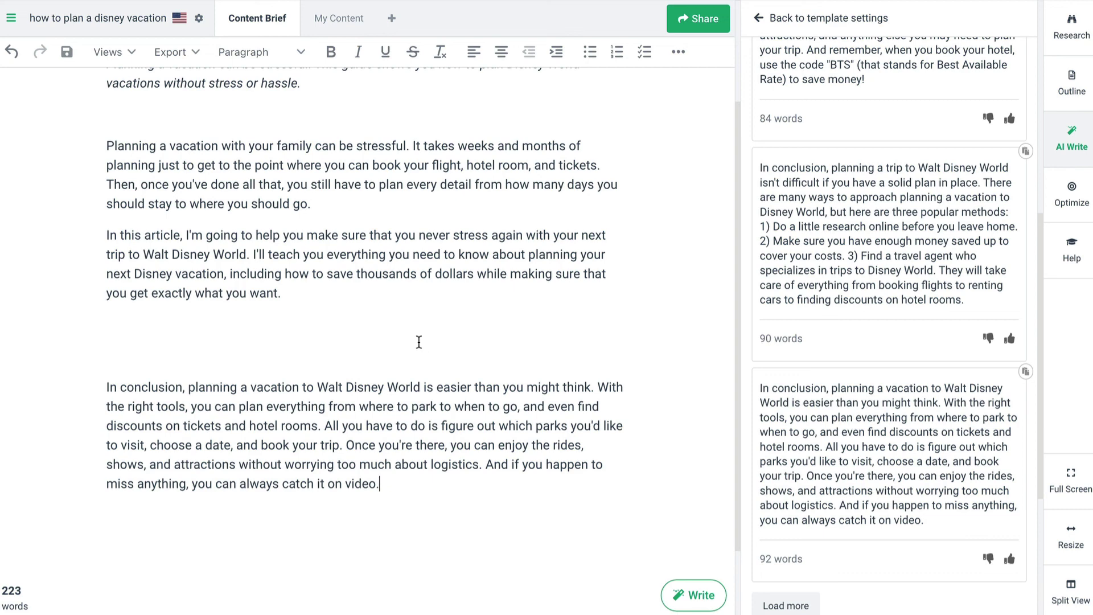
- Return to the AI tool list and open the [RT] Blog H2 Generator (V1.0) template
scroll(296, 312, "up", 3)
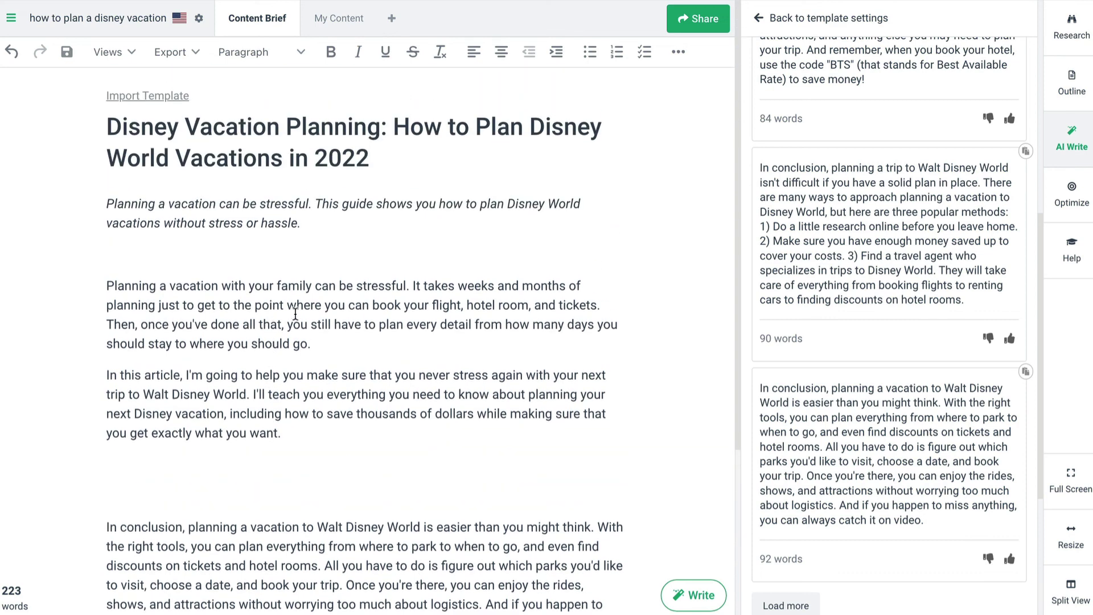
left_click(758, 20)
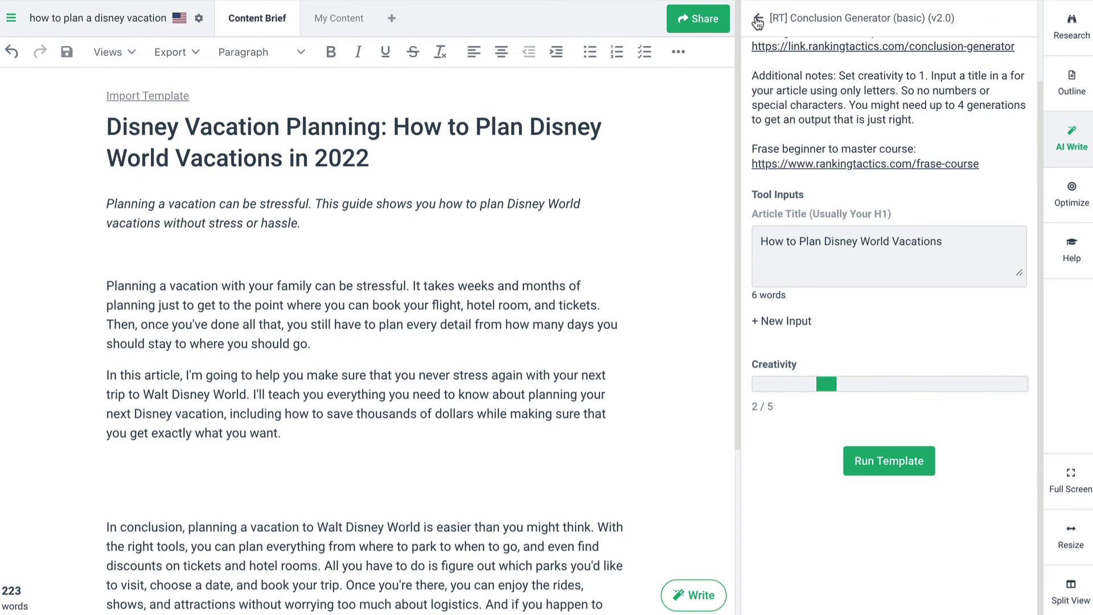
left_click(757, 21)
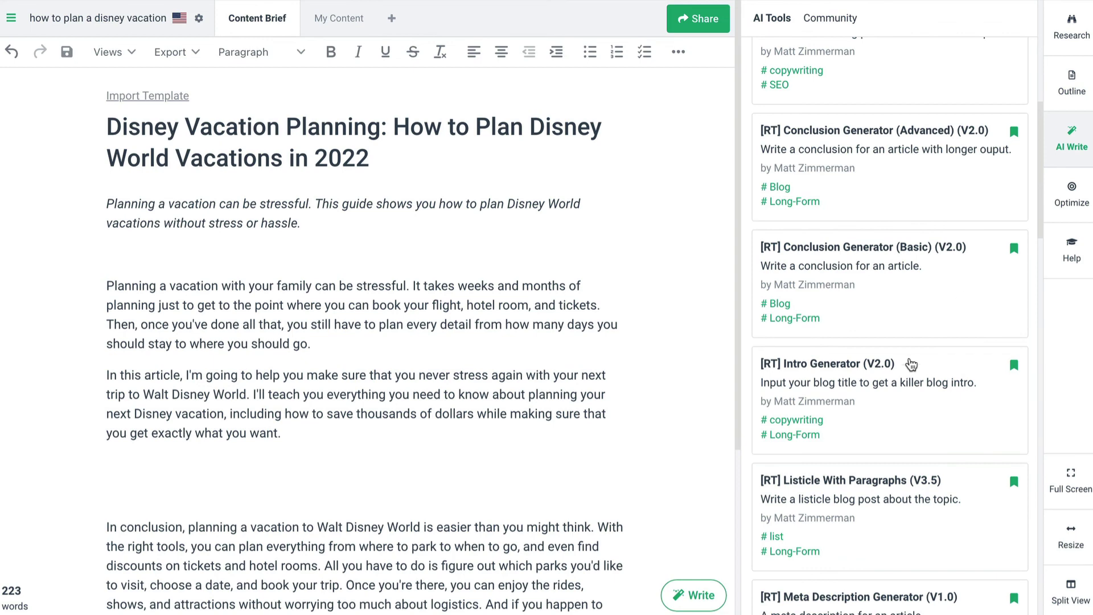
scroll(912, 365, "down", 1)
scroll(911, 364, "up", 8)
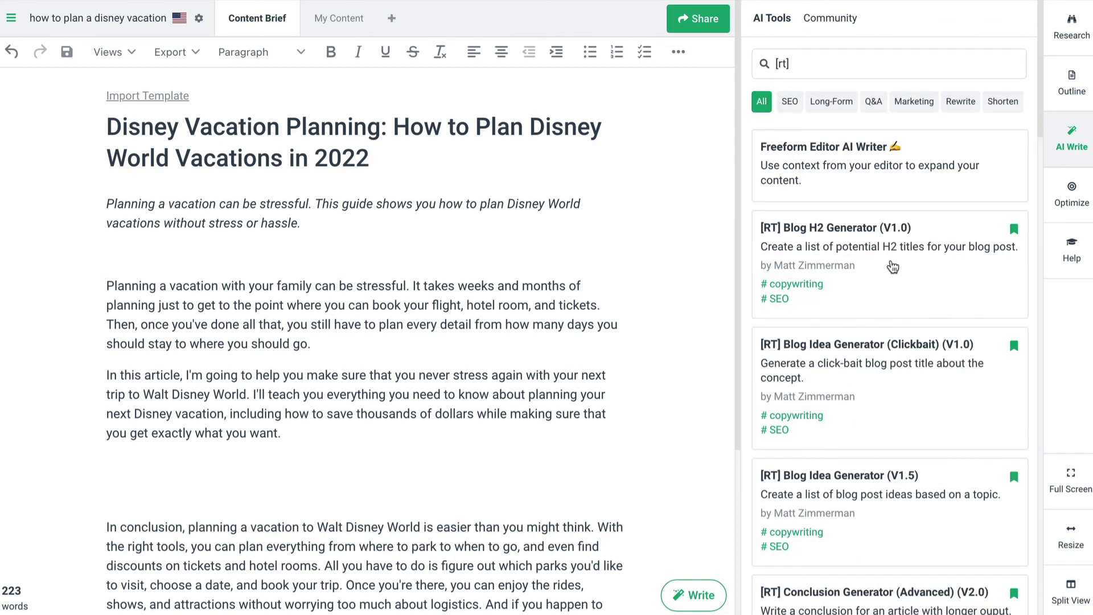
left_click(890, 254)
- Generate H2 headings for the article title "How to Plan Disney World Vacations"
left_click(851, 287)
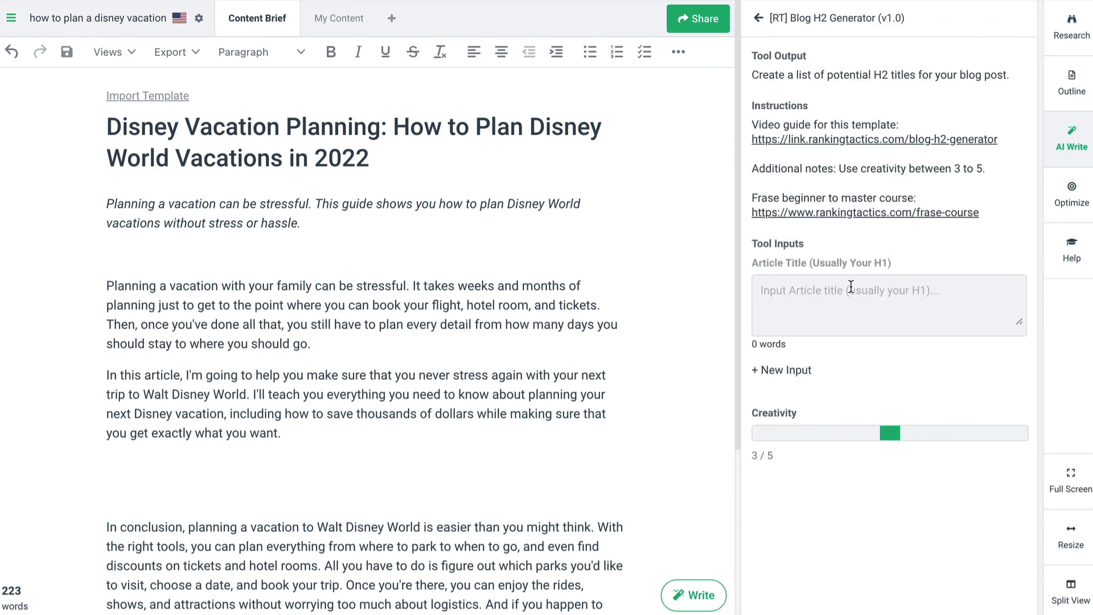
key("ctrl+v")
left_click(889, 509)
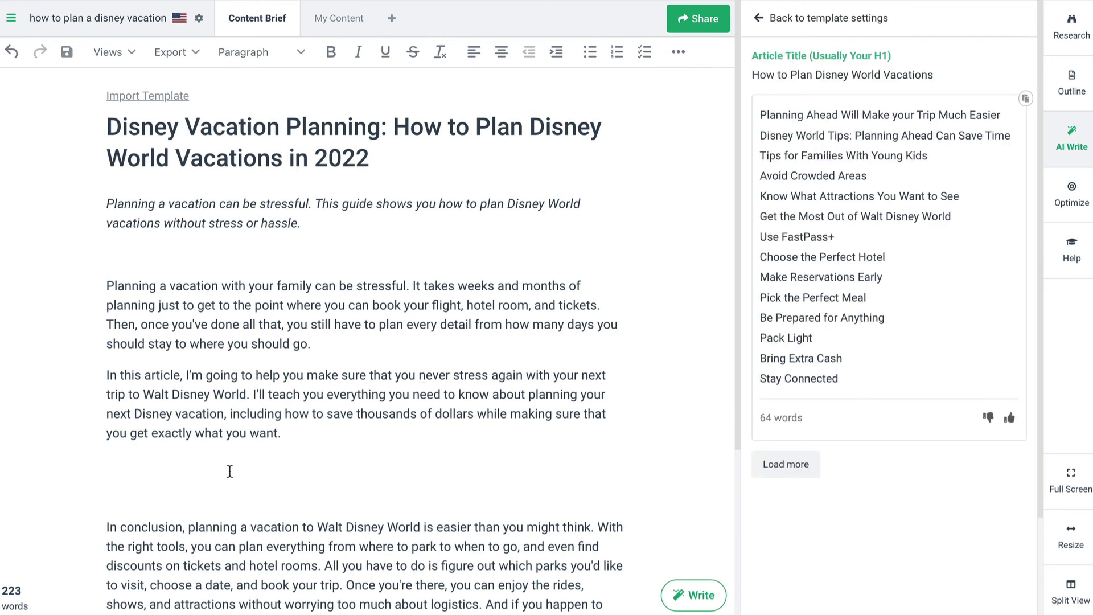
- Insert four generated headings below the introduction: planning ahead, Disney World tips, tips for families with young kids, and knowing what attractions to see
left_click(210, 476)
left_click(176, 468)
key("Return")
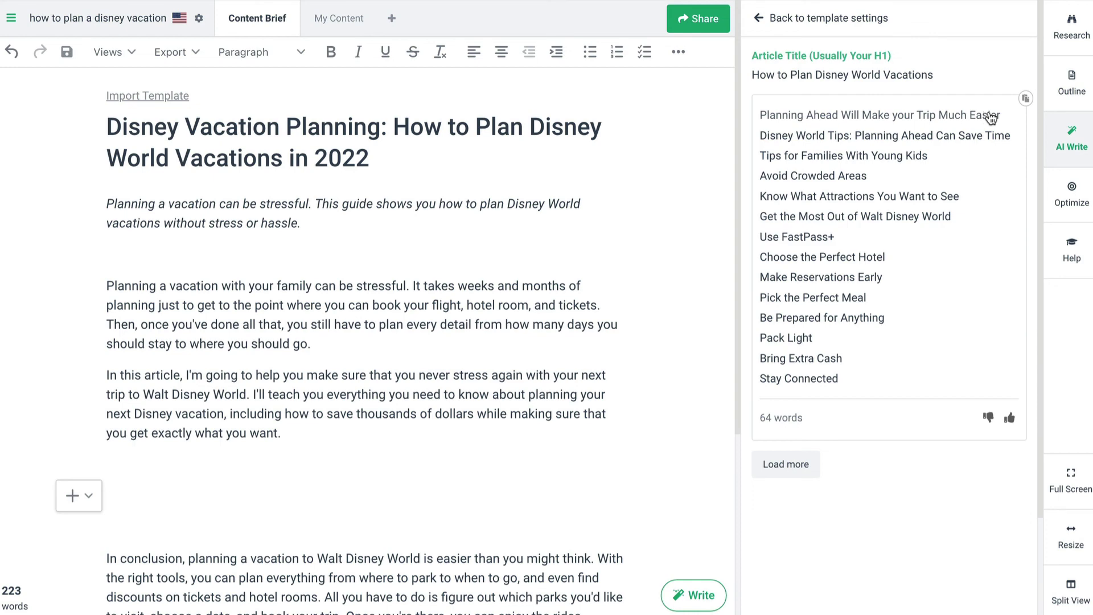
left_click(937, 120)
left_click(928, 138)
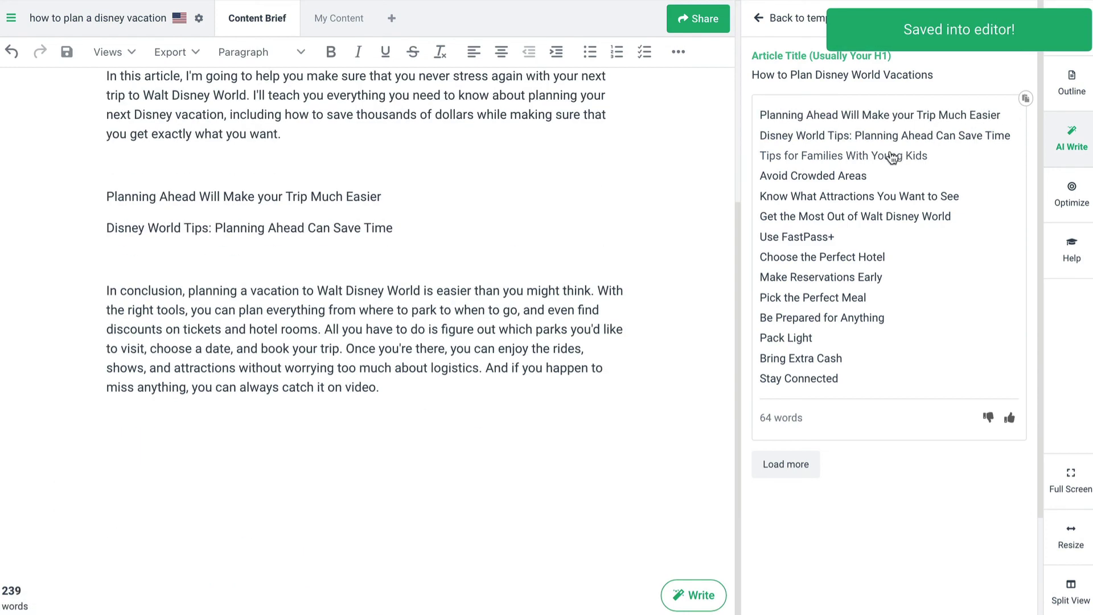
left_click(892, 157)
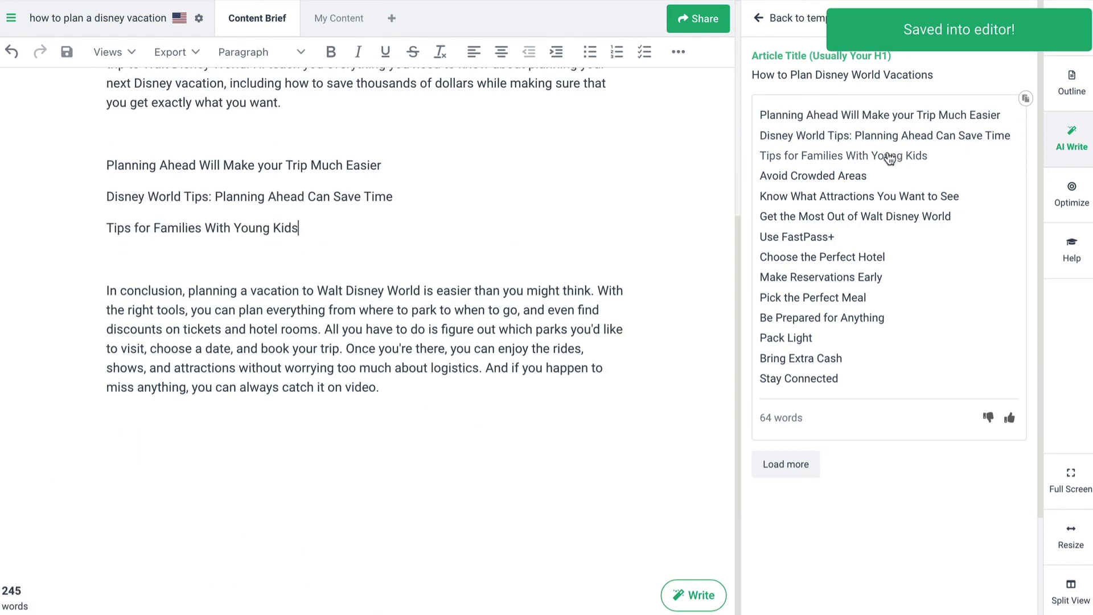
left_click(847, 201)
scroll(408, 317, "up", 1)
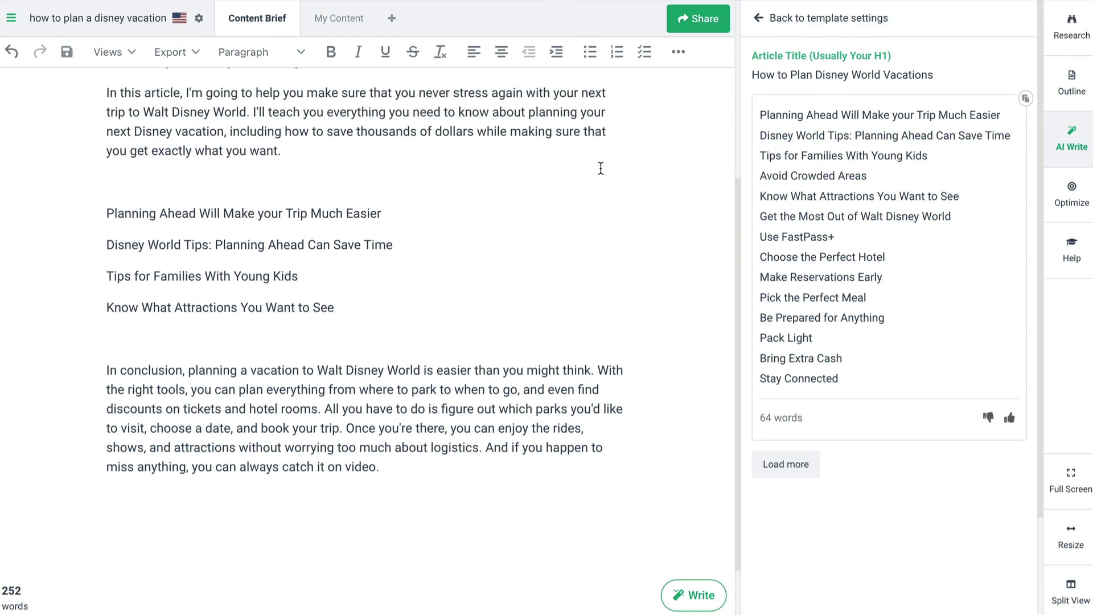
- Return to the AI tool list and open the [RT] Paragraphs From Scratch [Alt] (V2.5) template
left_click(761, 18)
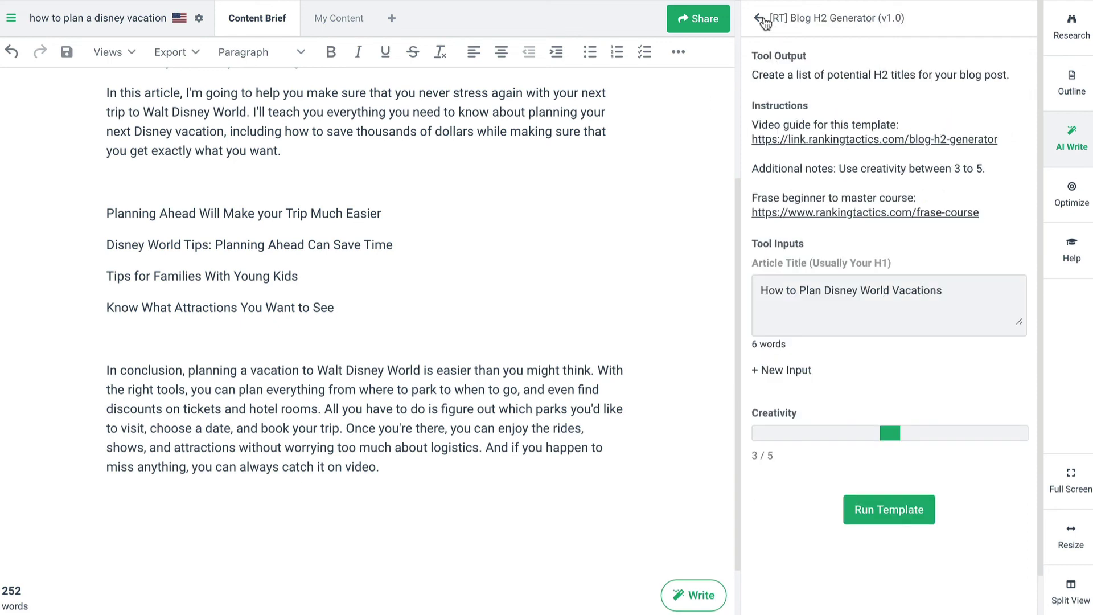
left_click(763, 19)
scroll(891, 269, "down", 7)
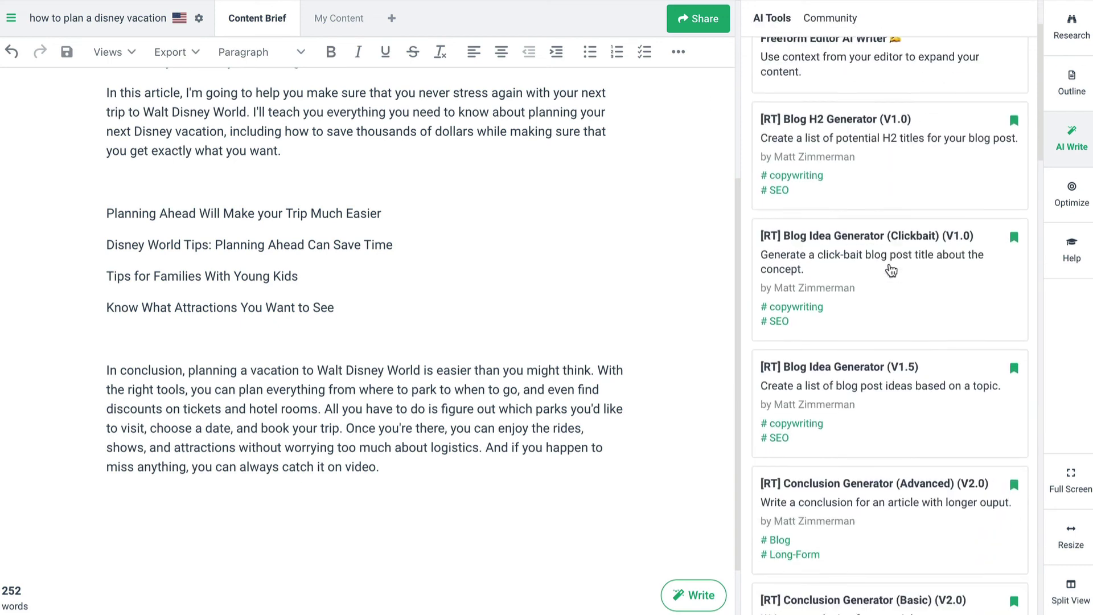
scroll(892, 269, "down", 15)
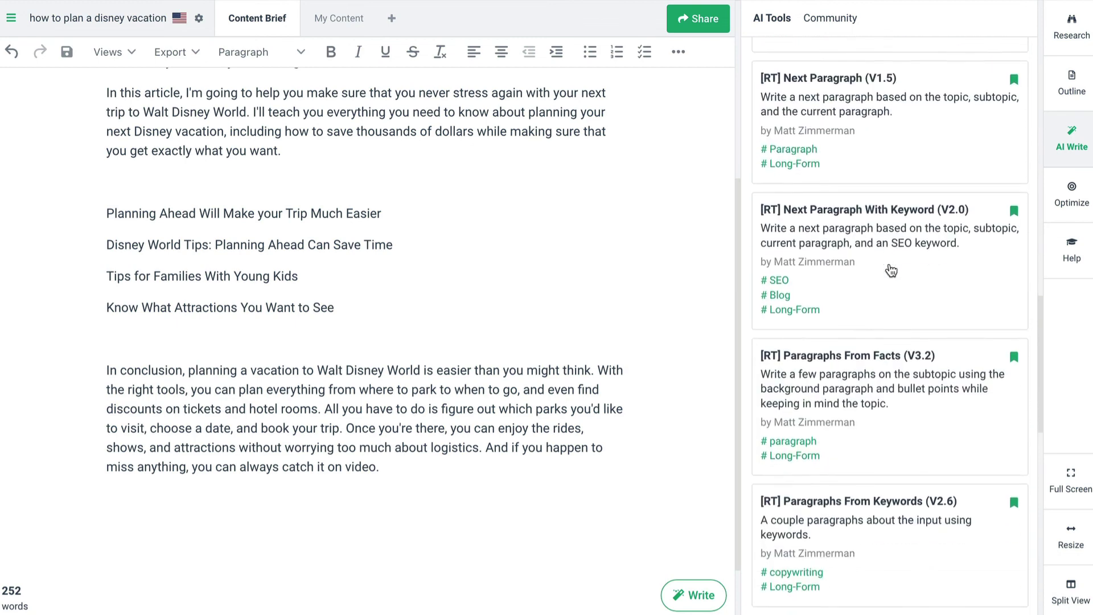
scroll(891, 271, "down", 4)
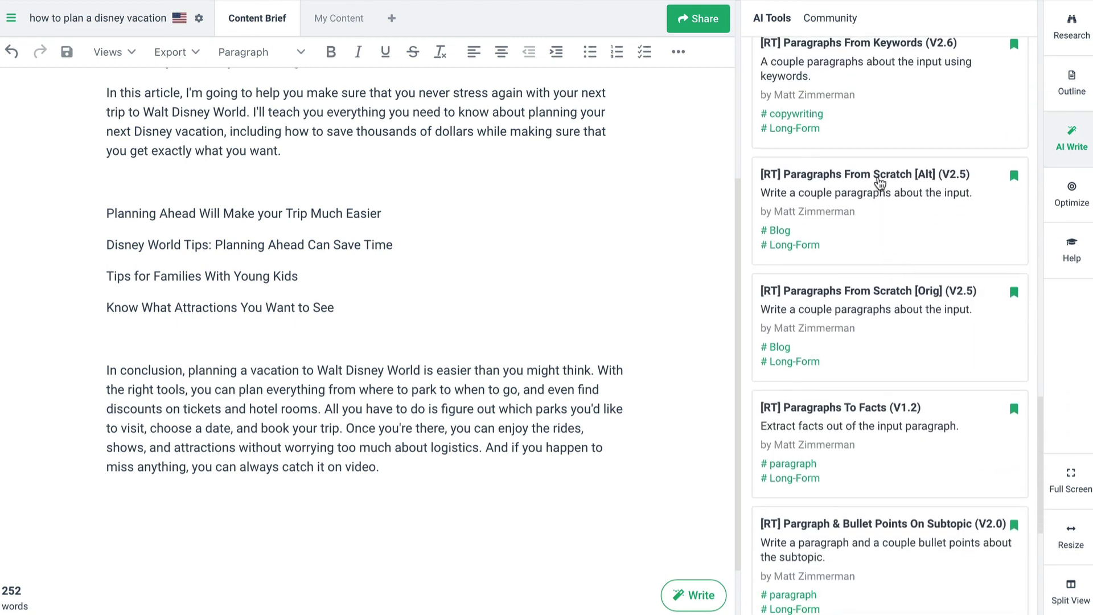
left_click(878, 188)
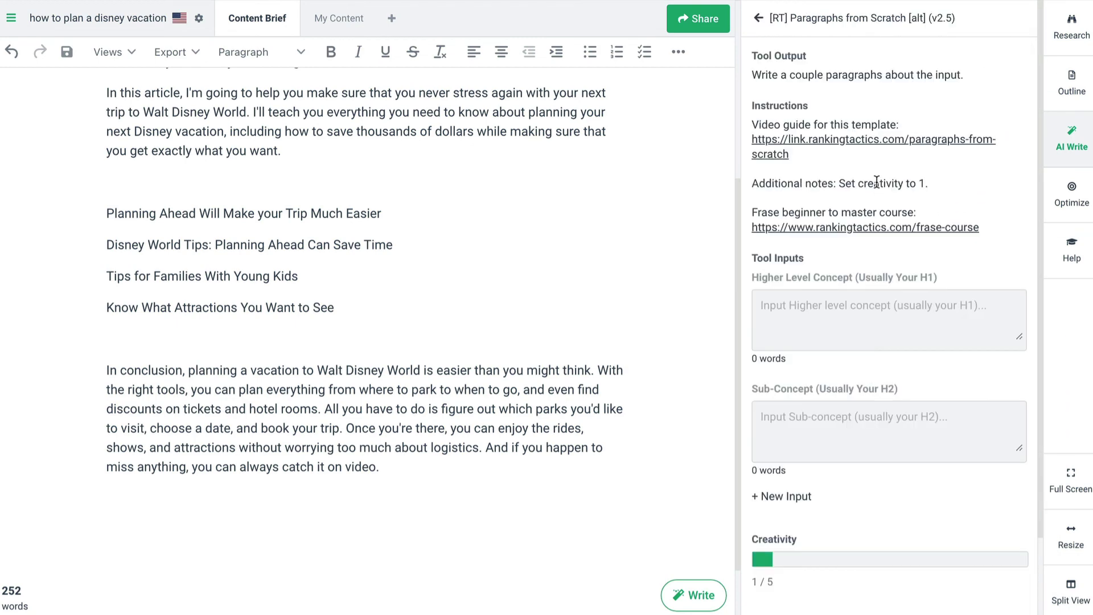
- Set the higher level concept to "How to Plan Disney World Vacations" and the sub-concept to "Planning Ahead Will Make your Trip Much Easier"
left_click(830, 322)
type("How to Plan Disney World Vacations")
triple_click(396, 209)
key("ctrl+c")
left_click(763, 436)
key("ctrl+v")
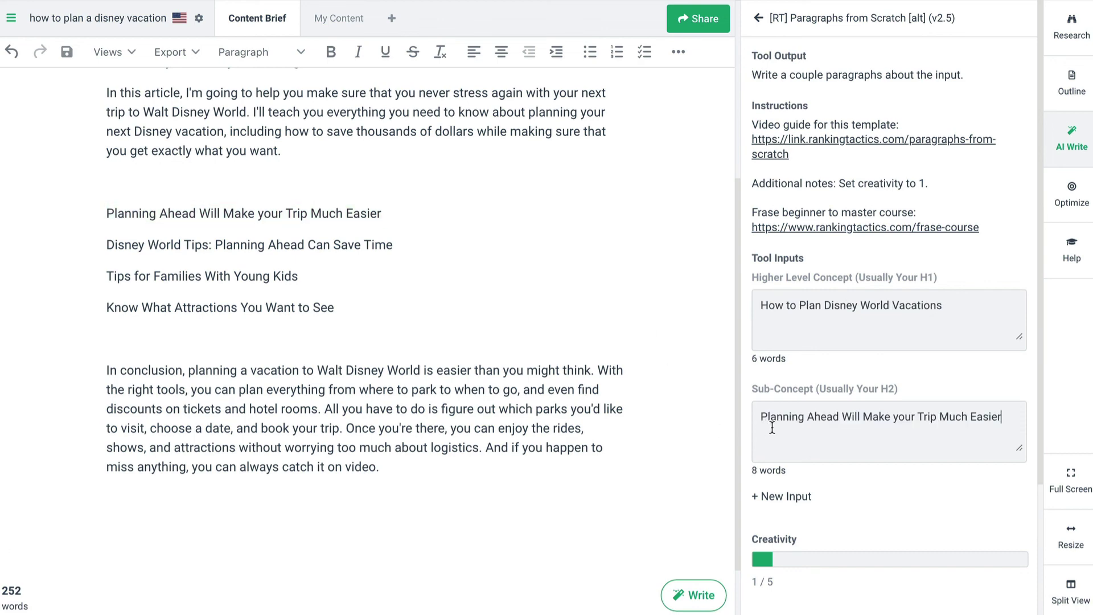
- Generate the section text, format "Planning Ahead Will Make your Trip Much Easier" as Heading 2, and insert the generated five-tip text beneath it
left_click(151, 179)
left_click(507, 215)
key("Return")
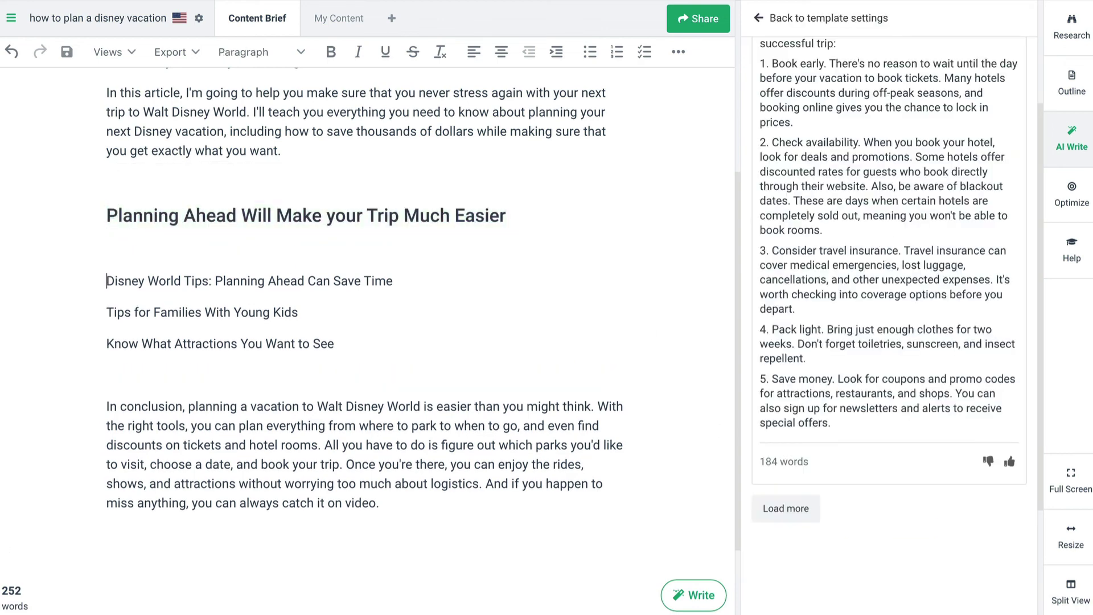
scroll(917, 68, "up", 2)
left_click(909, 93)
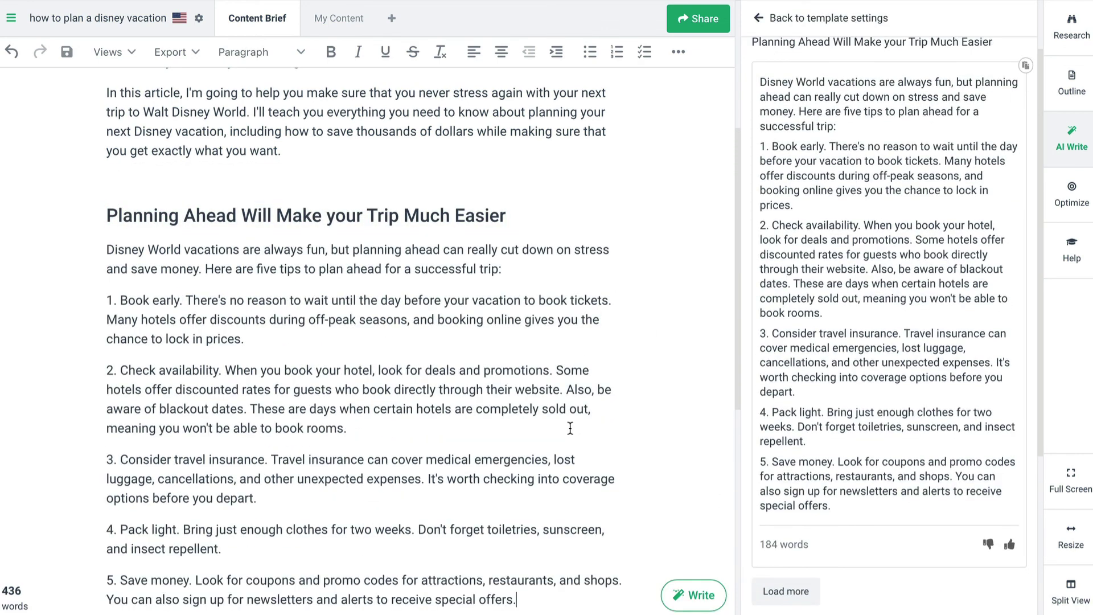
- Delete the line "Disney World Tips: Planning Ahead Can Save Time" and leave an empty line below the fifth tip
scroll(570, 428, "down", 2)
key("Return")
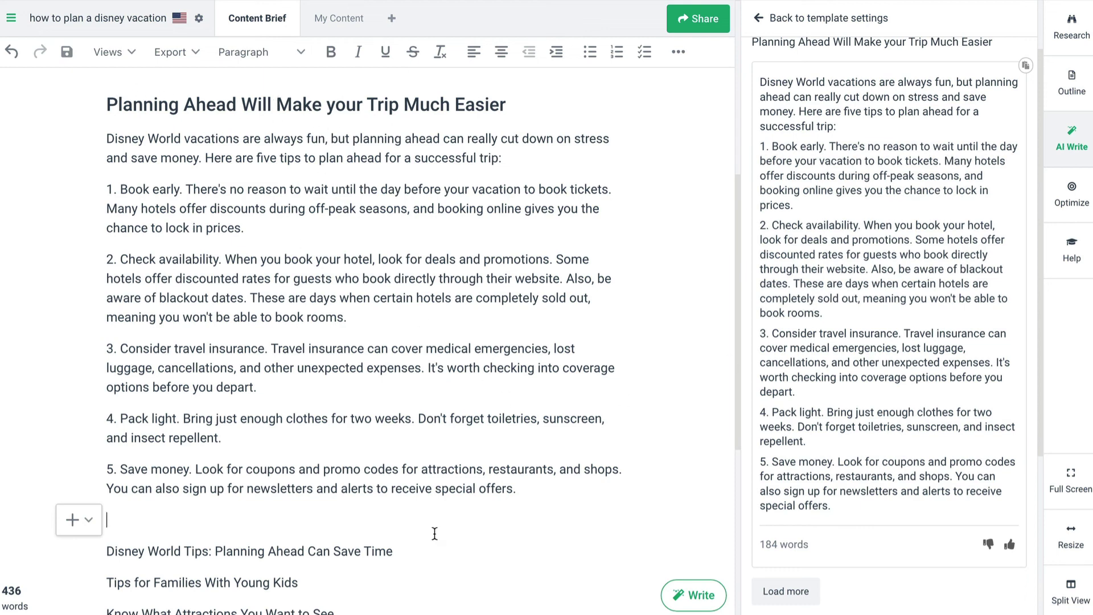
left_click(405, 556, "shift")
key("BackSpace")
scroll(405, 513, "down", 2)
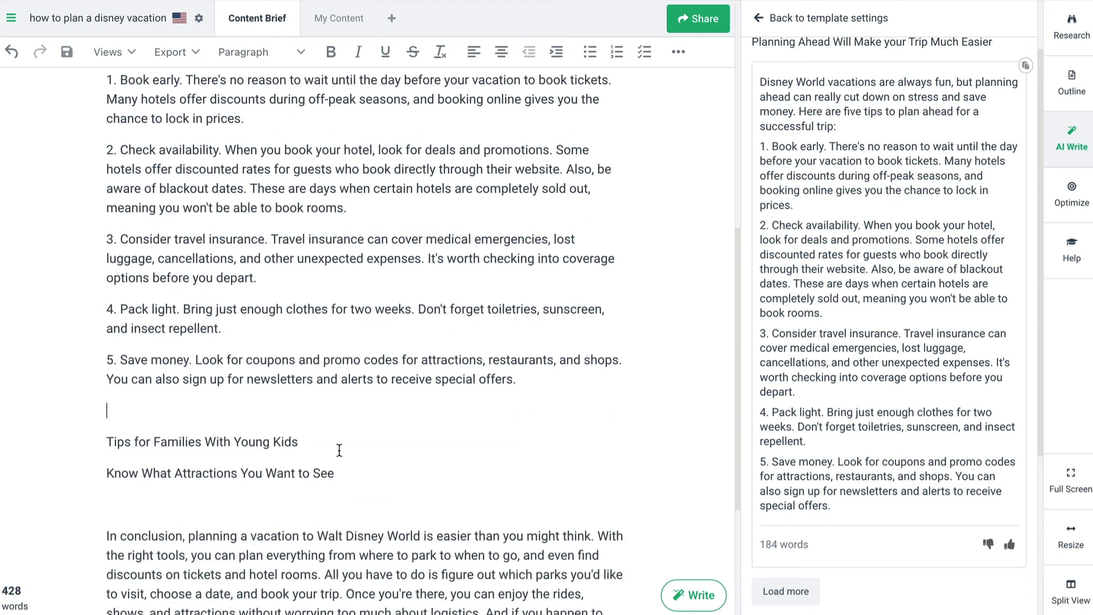
- Generate paragraphs with "Tips for Families With Young Kids" as the sub-concept
triple_click(199, 442)
left_click(760, 18)
left_click(909, 569)
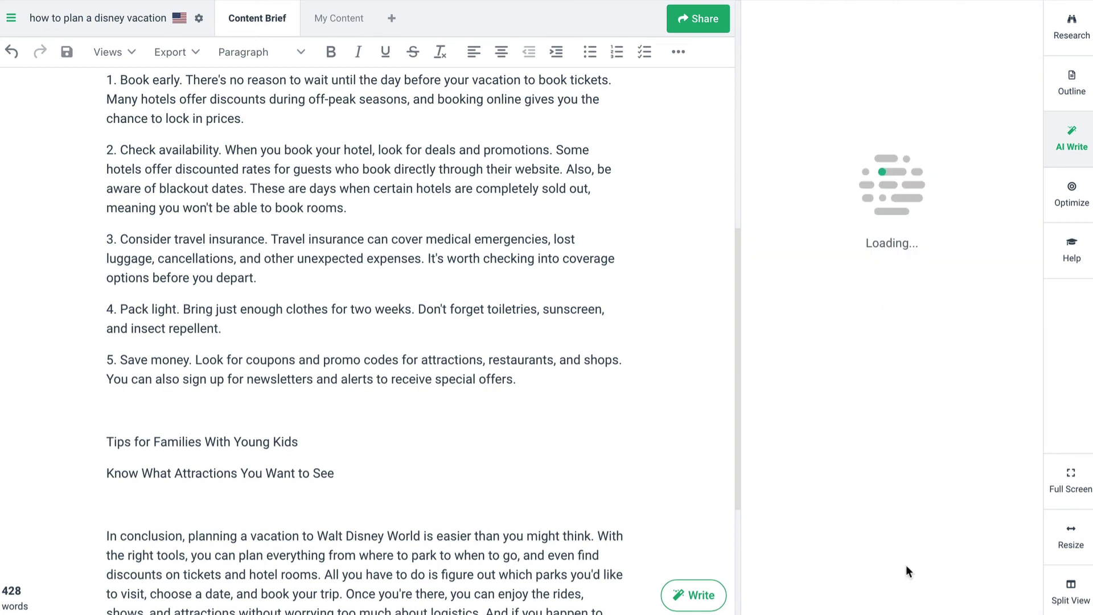
- Format "Tips for Families With Young Kids" as Heading 2 and add an empty line beneath it
triple_click(315, 437)
left_click(149, 408)
key("End")
key("Return")
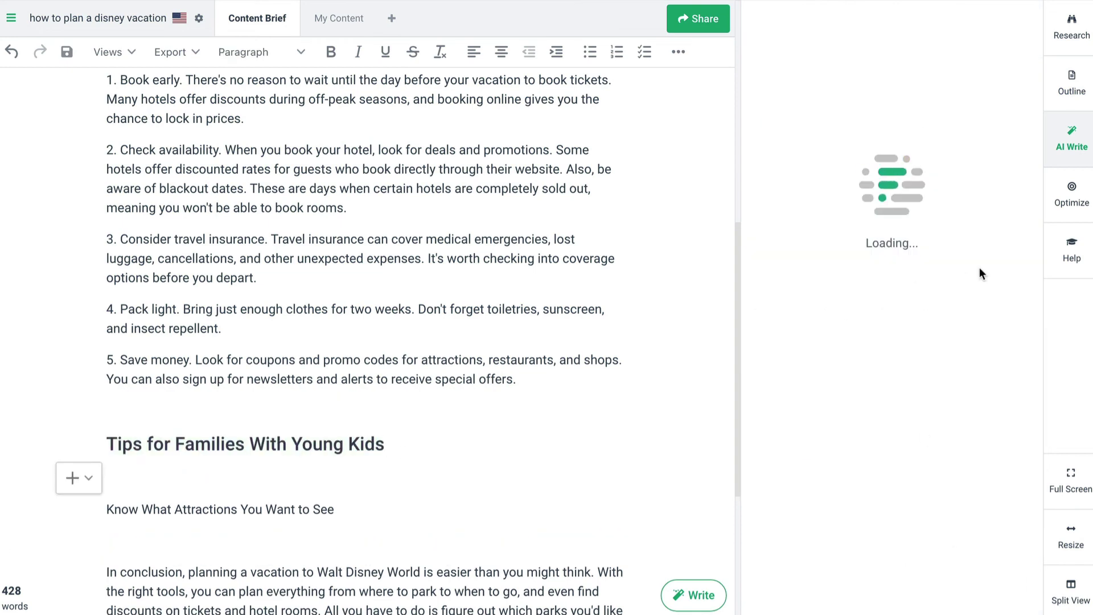
- Load two more paragraph variants and insert the one about planning a vacation with young kids beneath the families heading
scroll(860, 255, "down", 8)
left_click(784, 341)
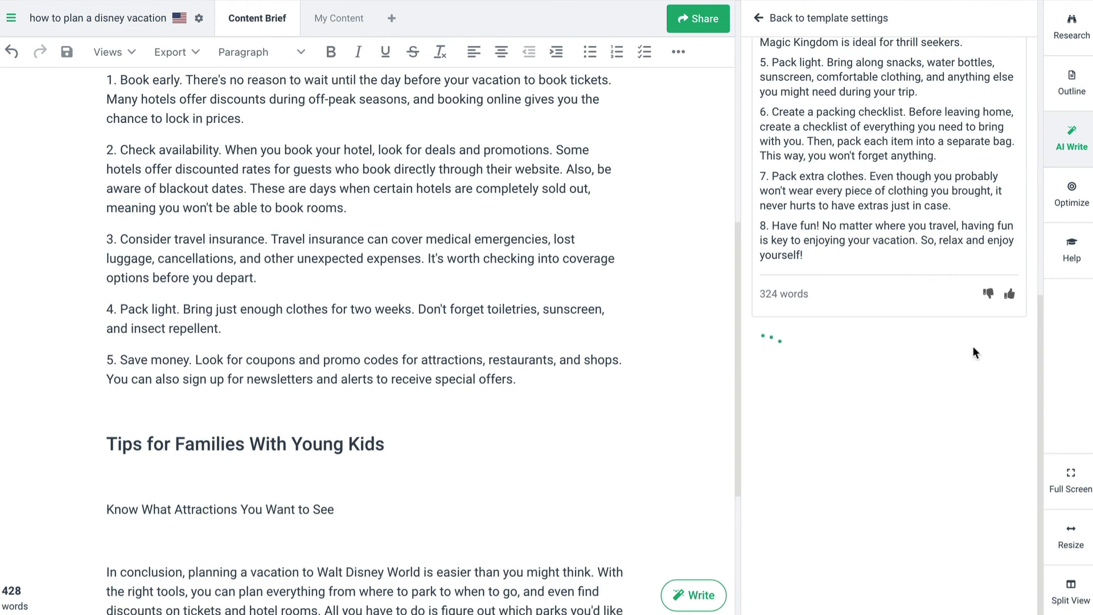
scroll(972, 346, "down", 6)
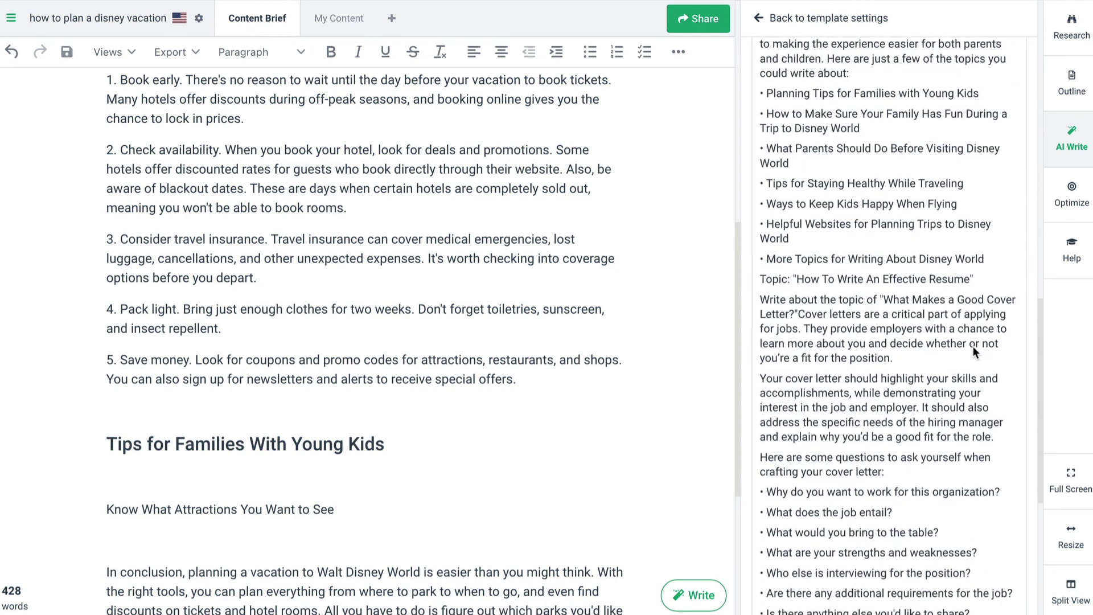
scroll(973, 346, "down", 5)
left_click(784, 379)
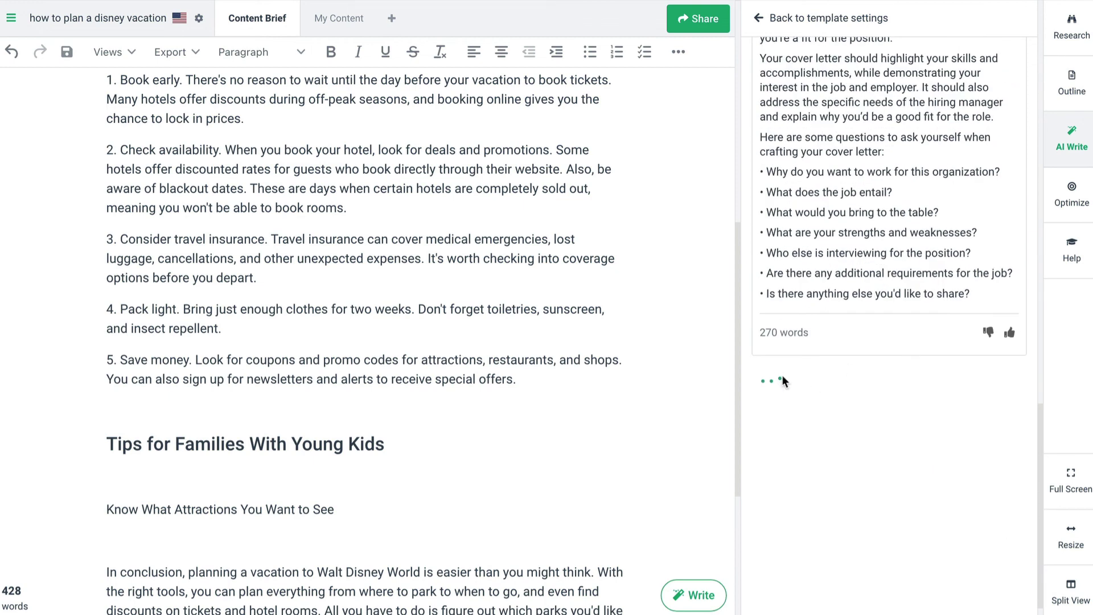
scroll(939, 387, "down", 4)
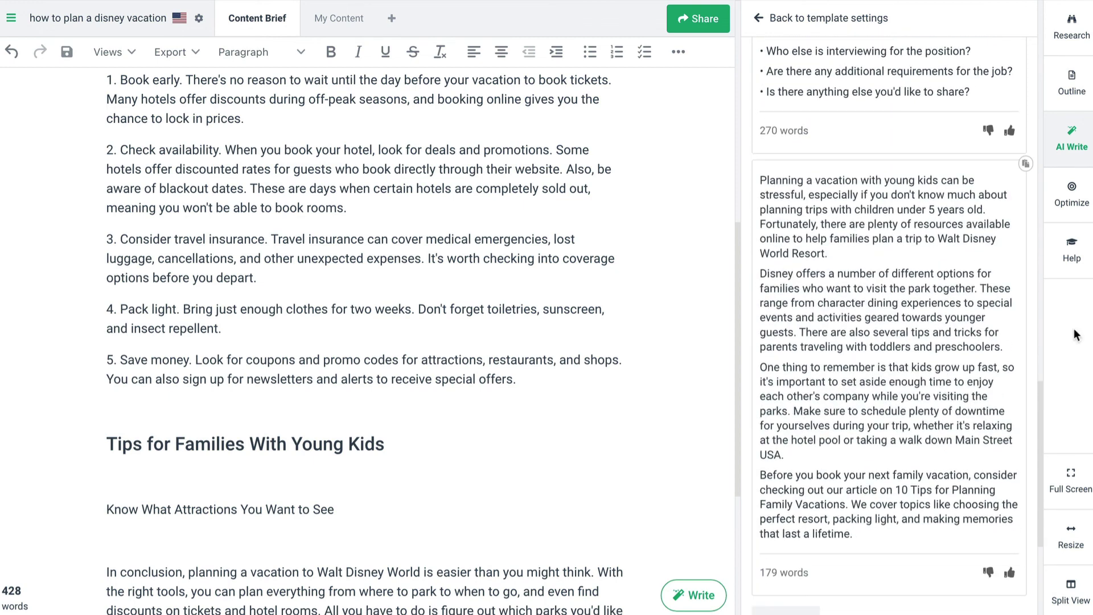
left_click(166, 490)
left_click(1026, 163)
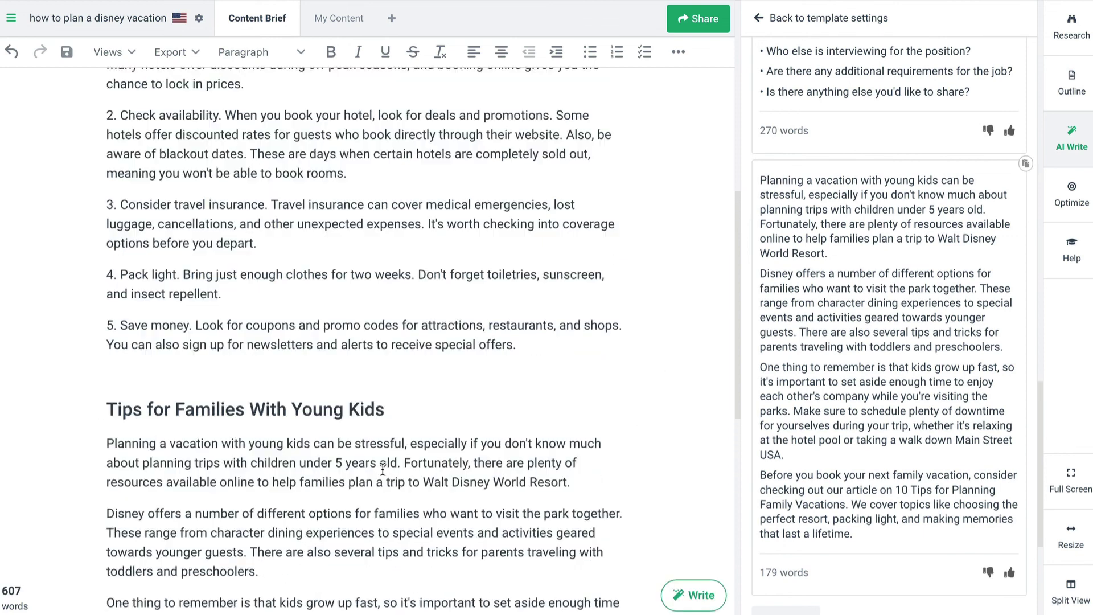
- Format "Know What Attractions You Want to See" as Heading 2 and put an empty line above it
scroll(382, 470, "down", 3)
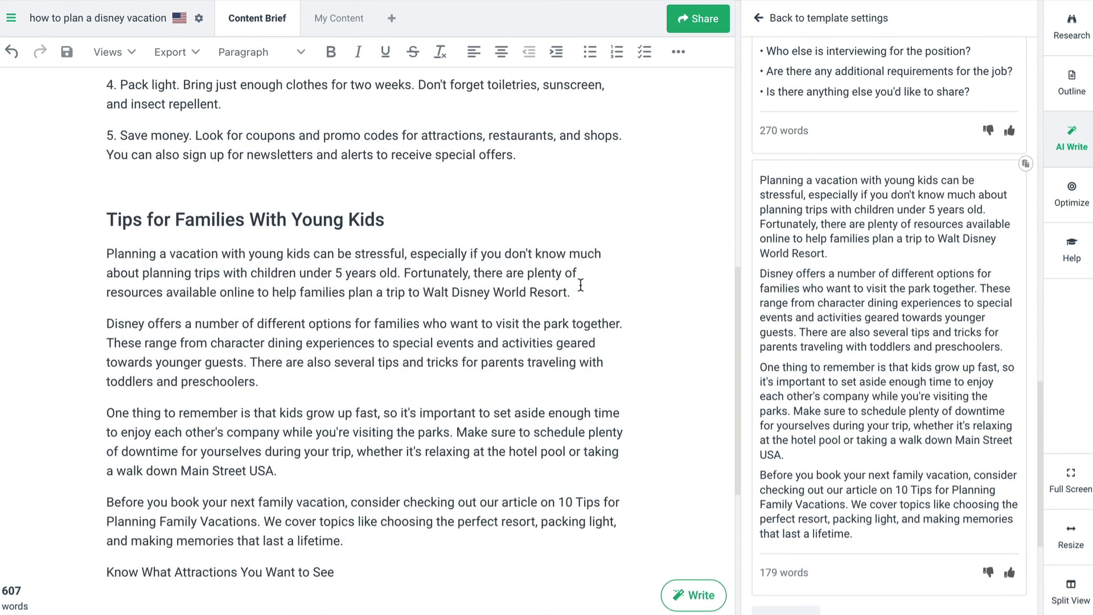
scroll(581, 285, "down", 2)
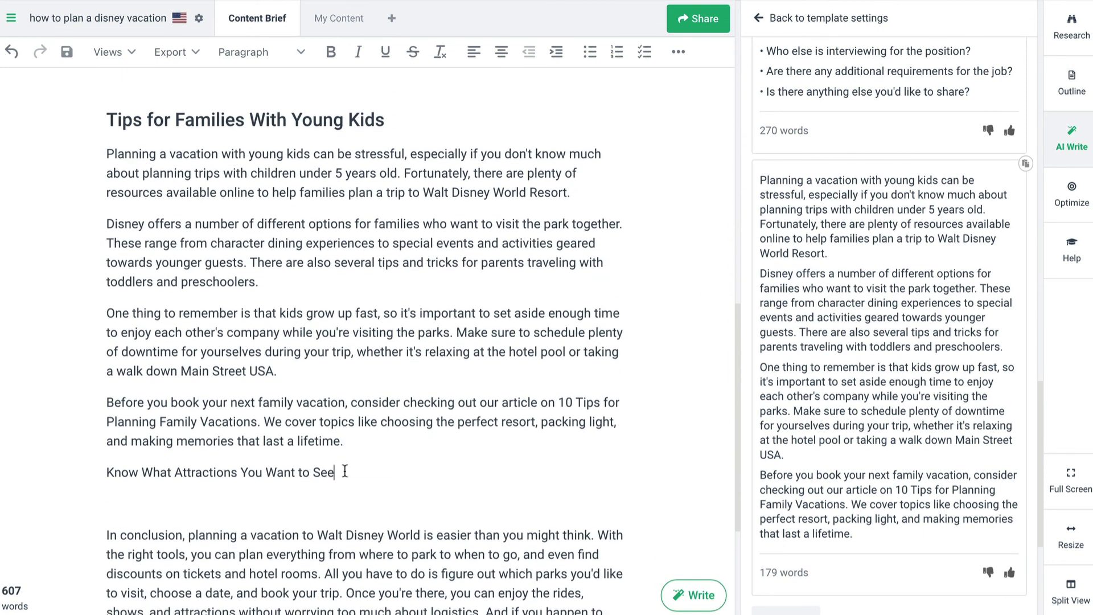
triple_click(341, 471)
left_click(151, 439)
- Generate paragraphs with "Know What Attractions You Want to See" as the sub-concept and add an empty line beneath that heading
left_click(762, 18)
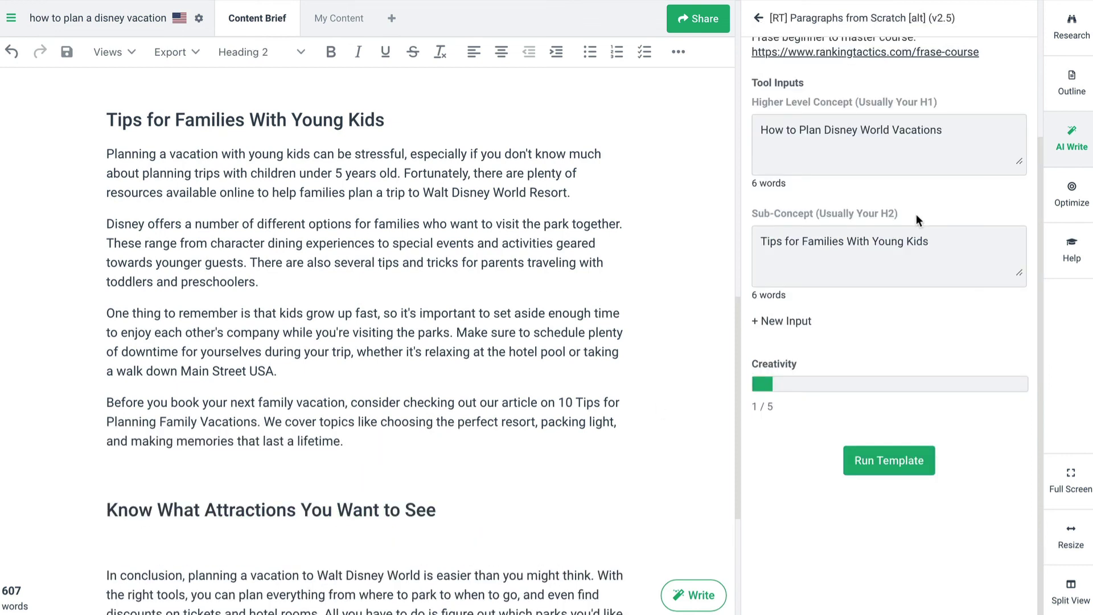
left_click(900, 462)
left_click(353, 530)
key("Return")
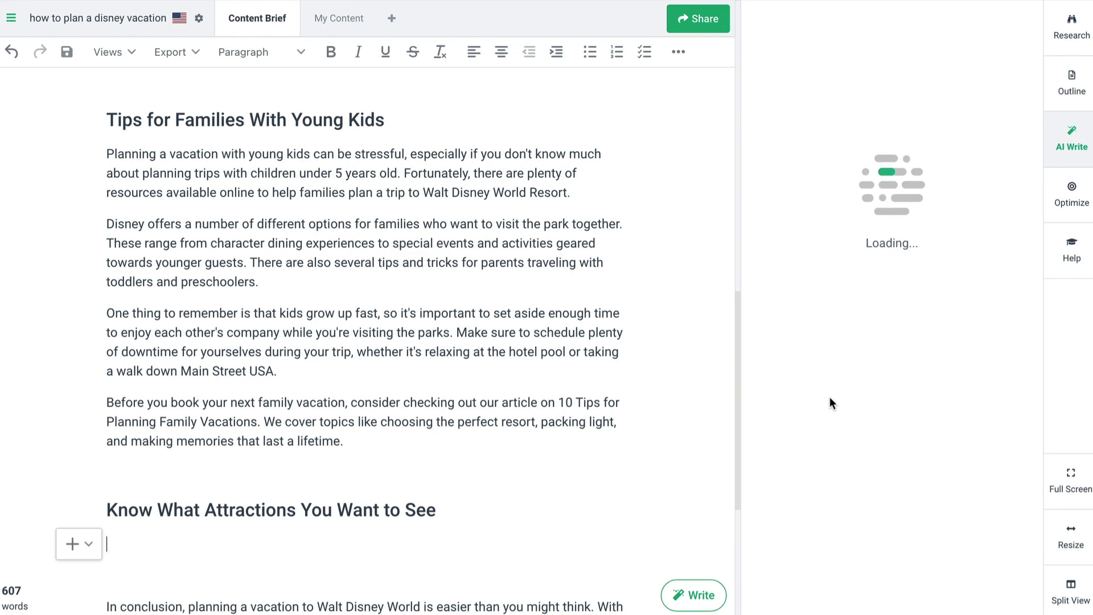
- Load several more paragraph variants for the attractions section and read through them, up to the one about rides and shows
scroll(876, 281, "down", 8)
left_click(785, 342)
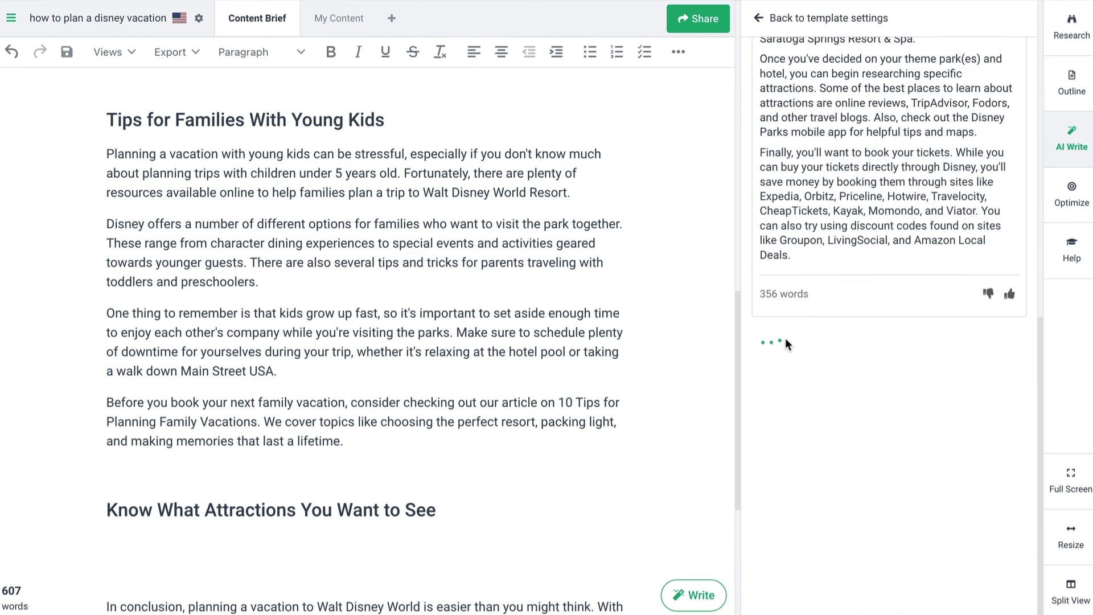
scroll(793, 433, "down", 4)
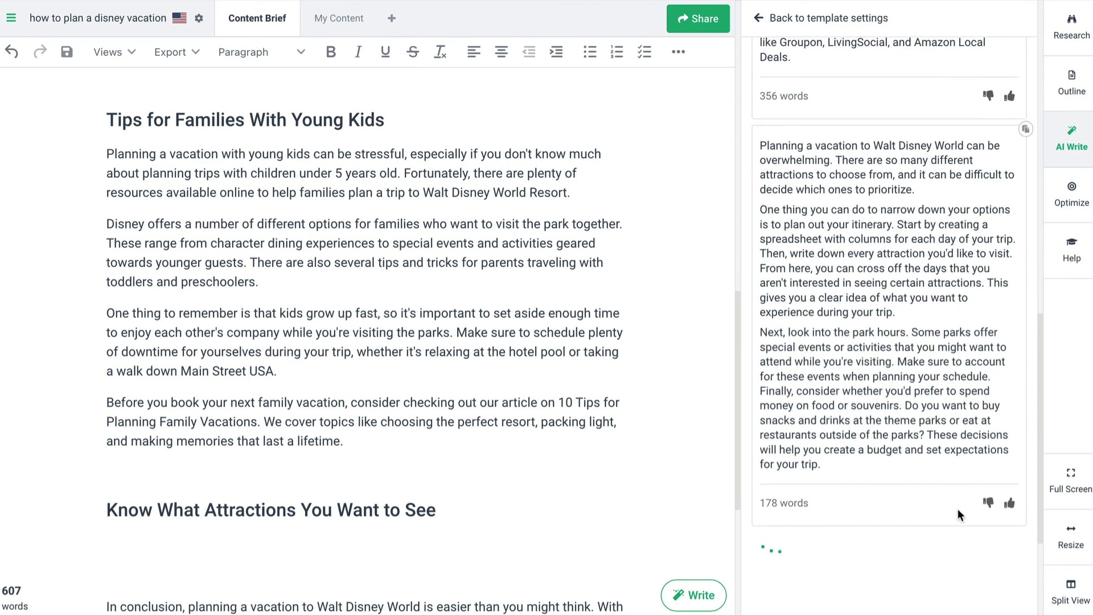
scroll(958, 510, "down", 7)
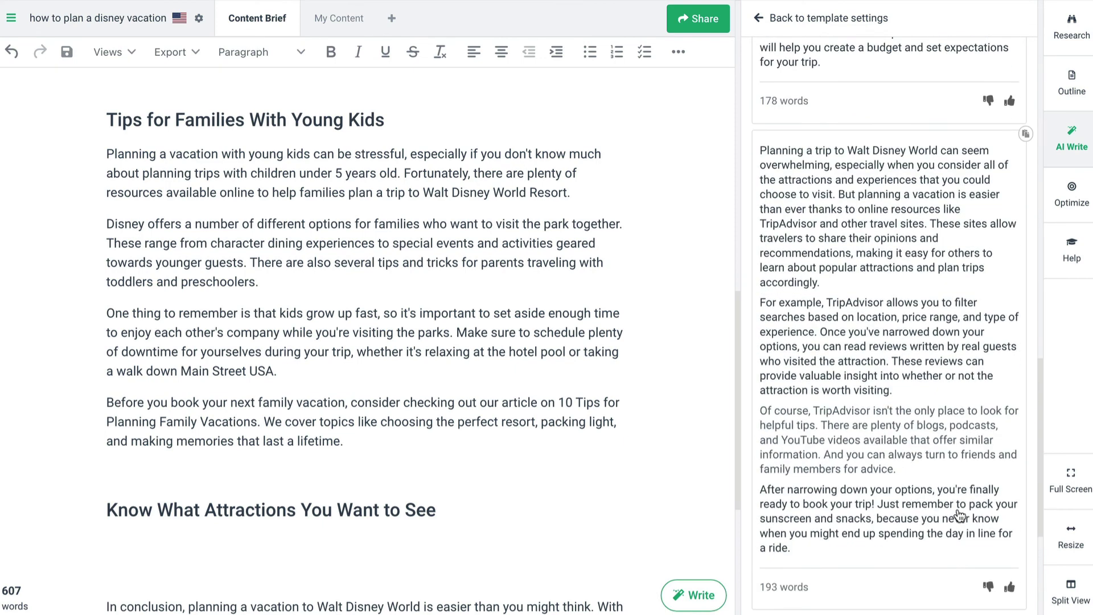
scroll(791, 579, "down", 2)
left_click(784, 546)
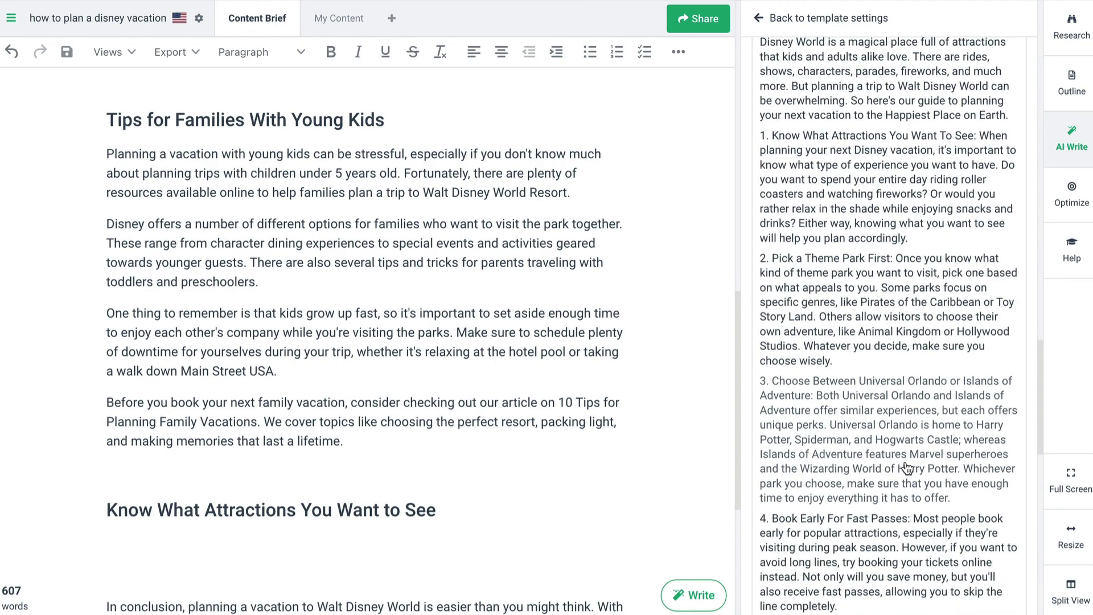
left_click(794, 546)
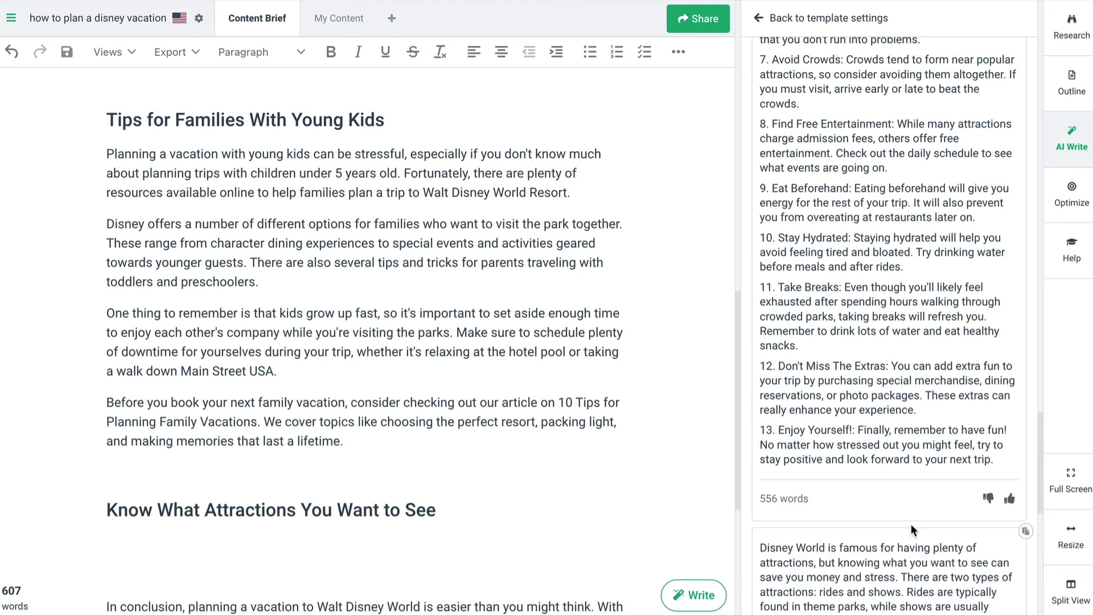
- Insert the variant about rides and shows beneath the attractions heading, give it a positive rating, and review the article through its conclusion
left_click(226, 535)
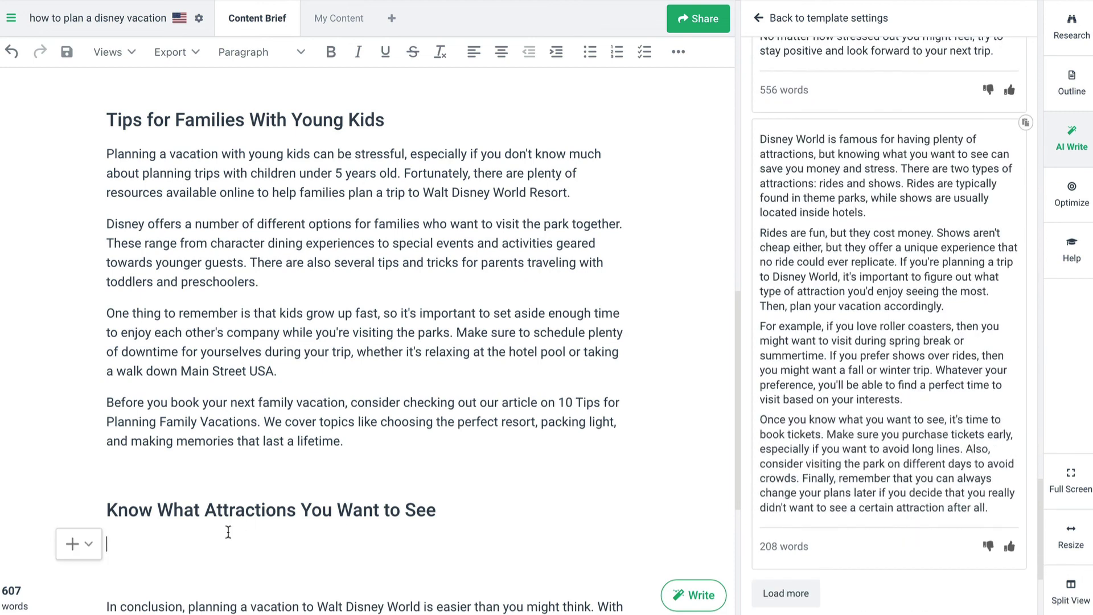
left_click(1025, 122)
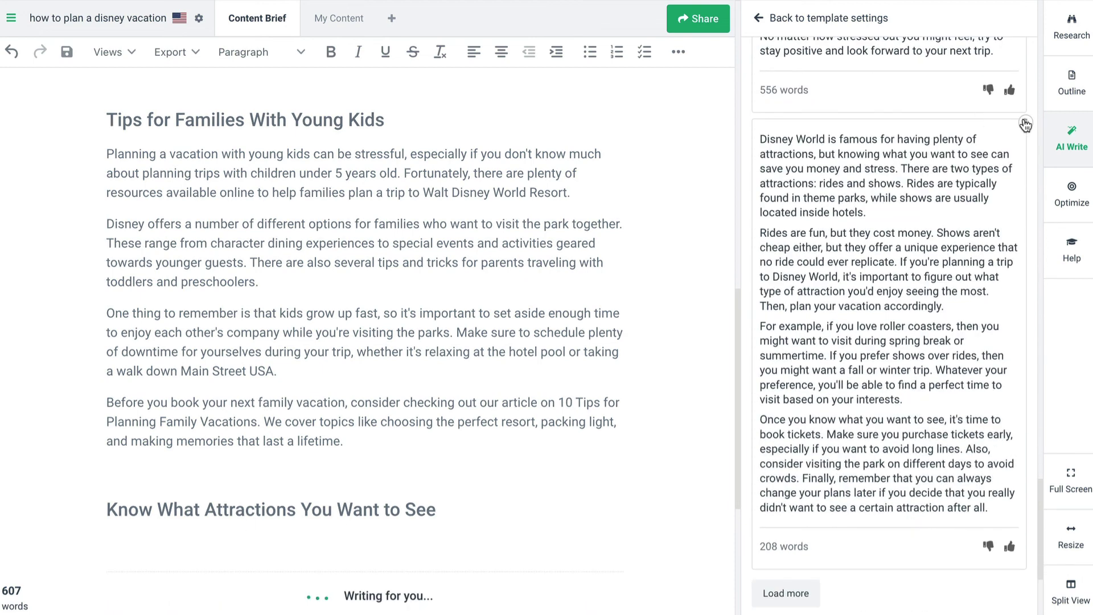
left_click(1010, 547)
scroll(35, 325, "down", 3)
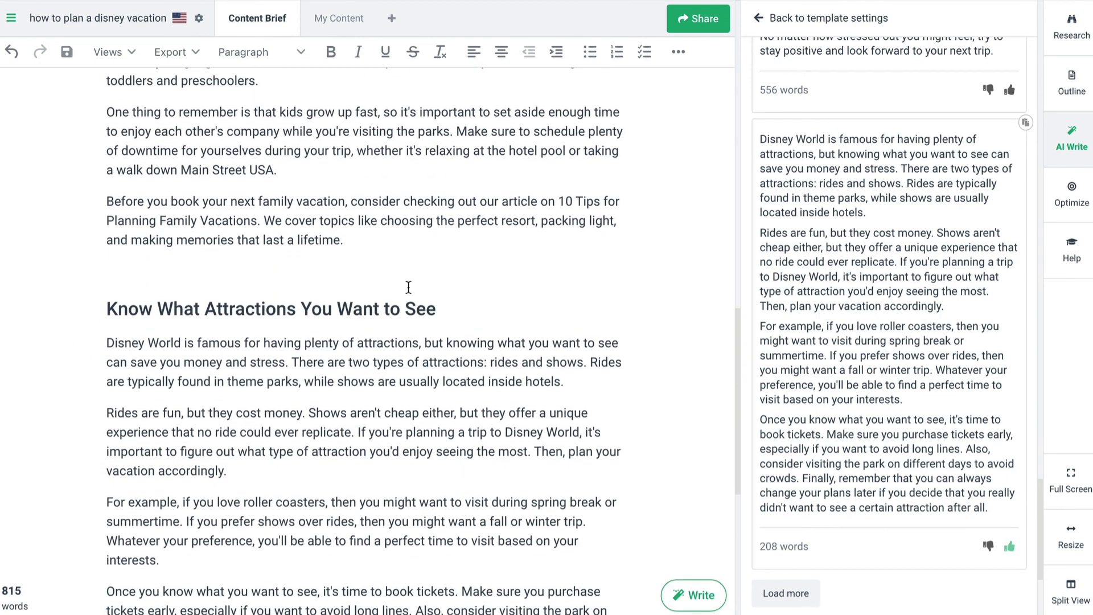
scroll(409, 287, "down", 2)
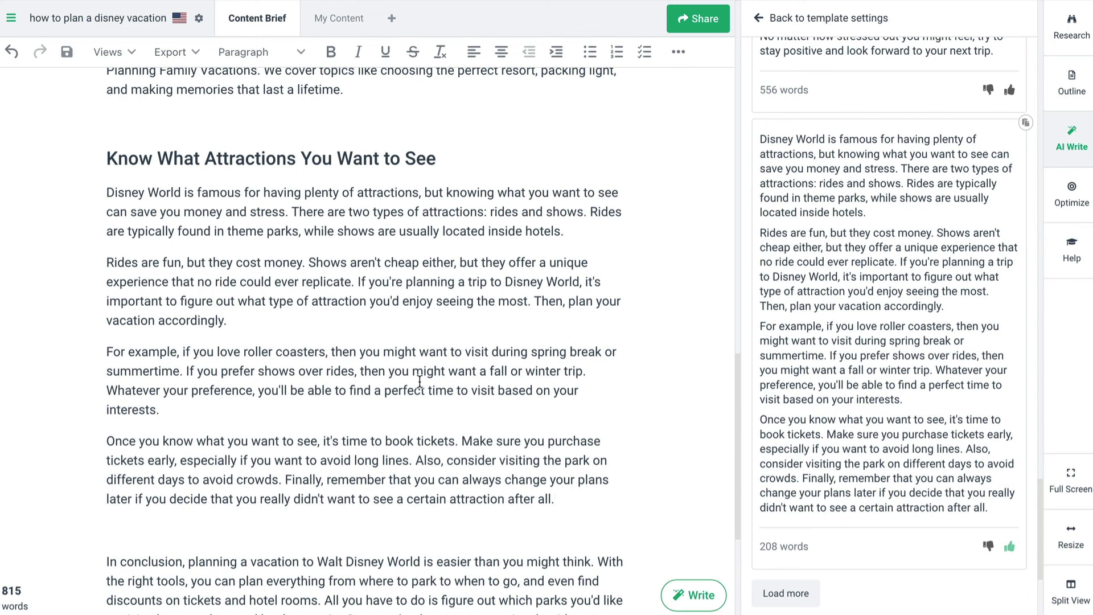
scroll(422, 291, "down", 5)
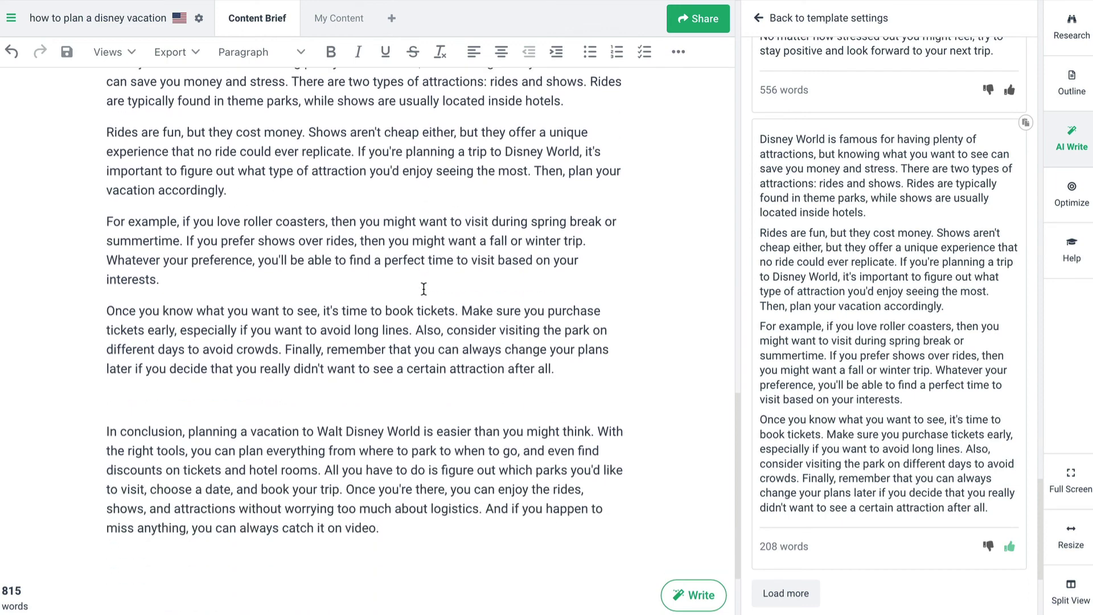
- Copy the full article text, switch to Copyscape and run a Premium Search on it to check for plagiarism
scroll(424, 289, "up", 20)
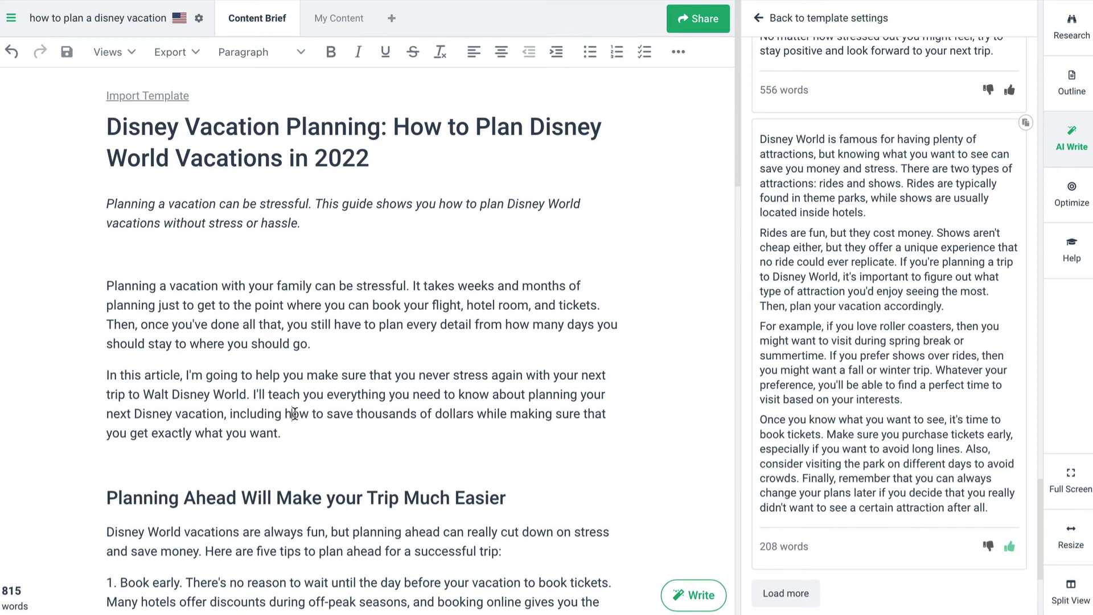
key("ctrl+a")
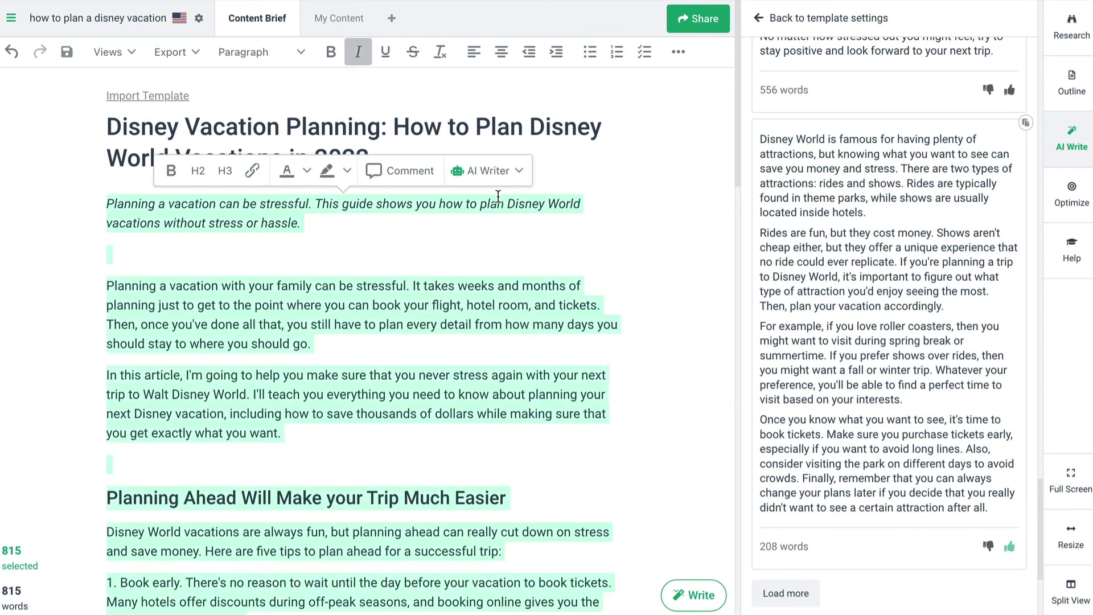
key("ctrl+c")
key("alt+Tab")
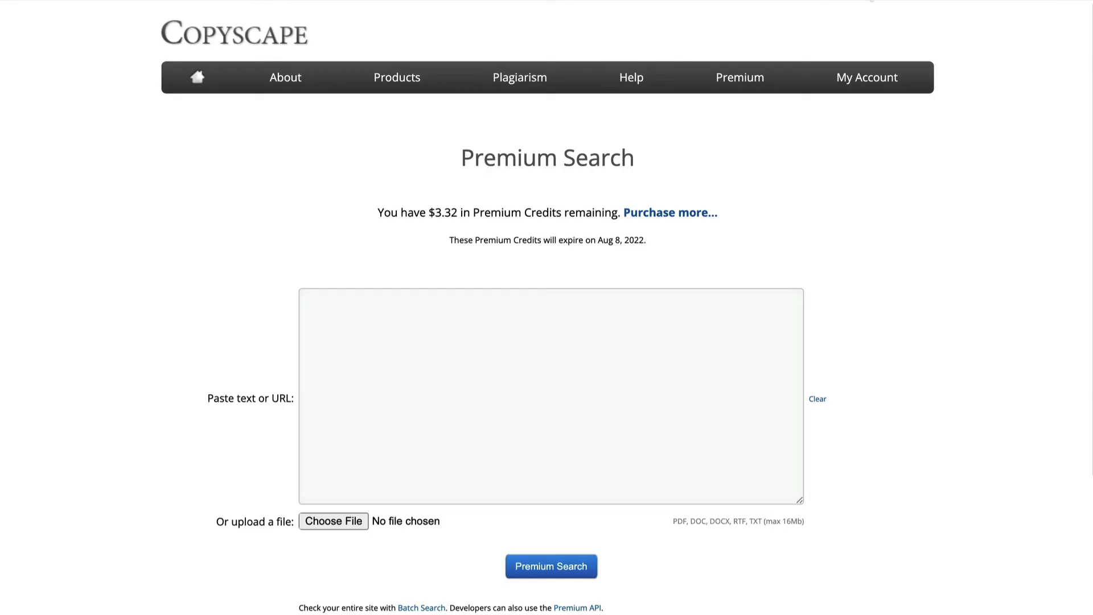
left_click(427, 378)
key("ctrl+v")
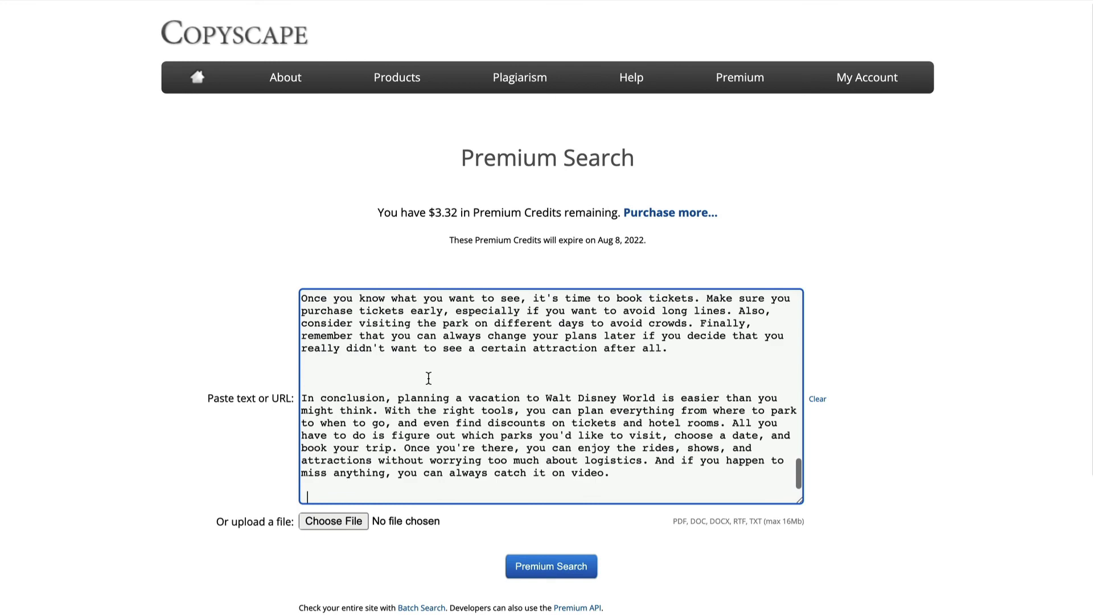
left_click(551, 574)
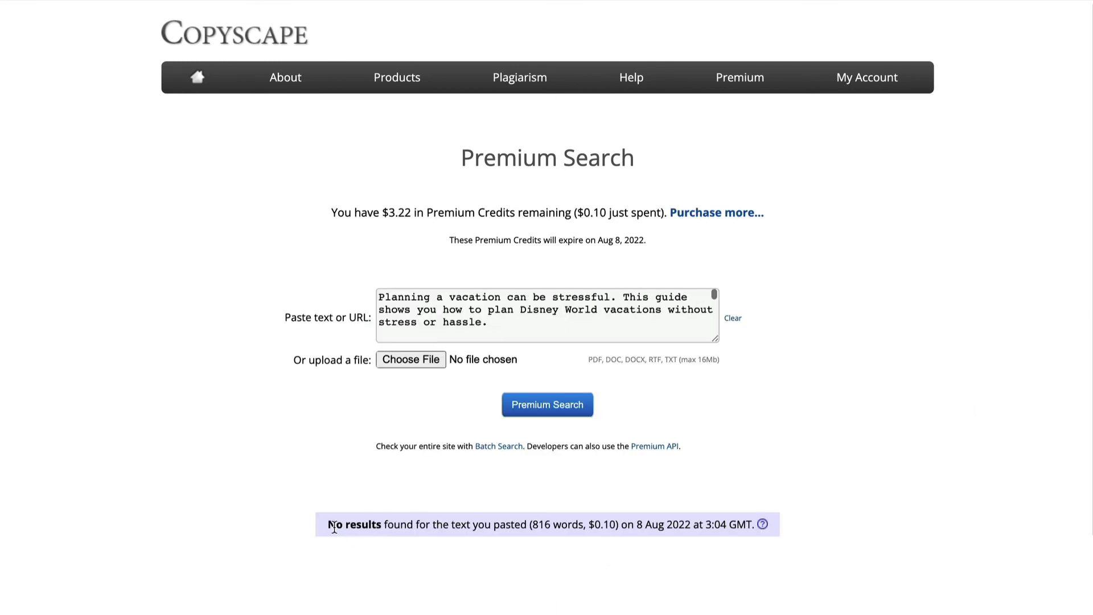
left_click_drag(328, 523, 434, 539)
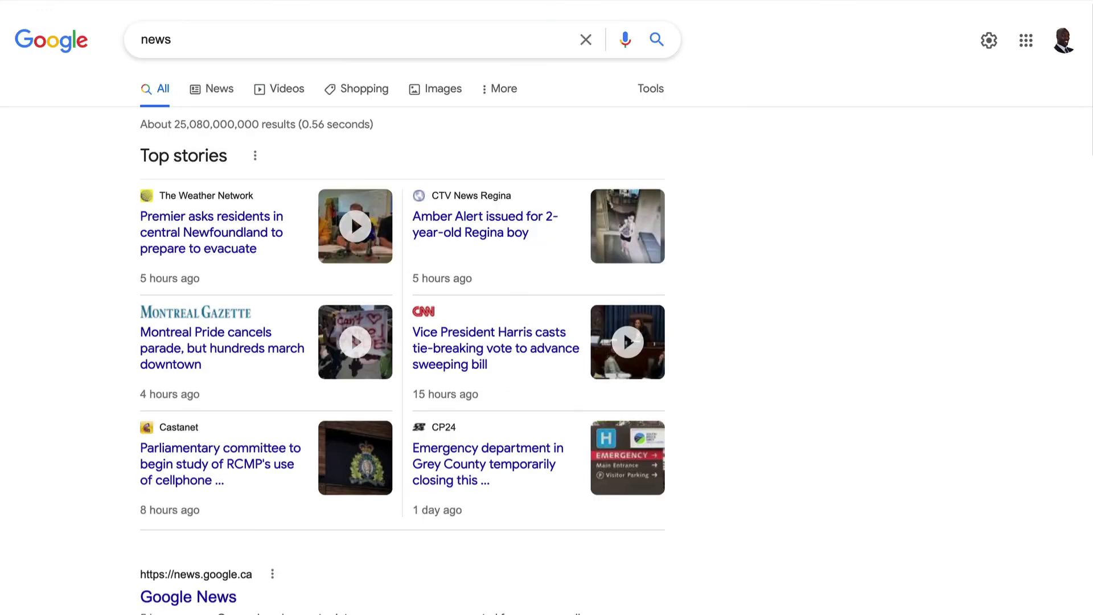
- Open CBC News from the Google results for "news" and copy the body text of the Saskatchewan Amber Alert article
scroll(892, 130, "down", 6)
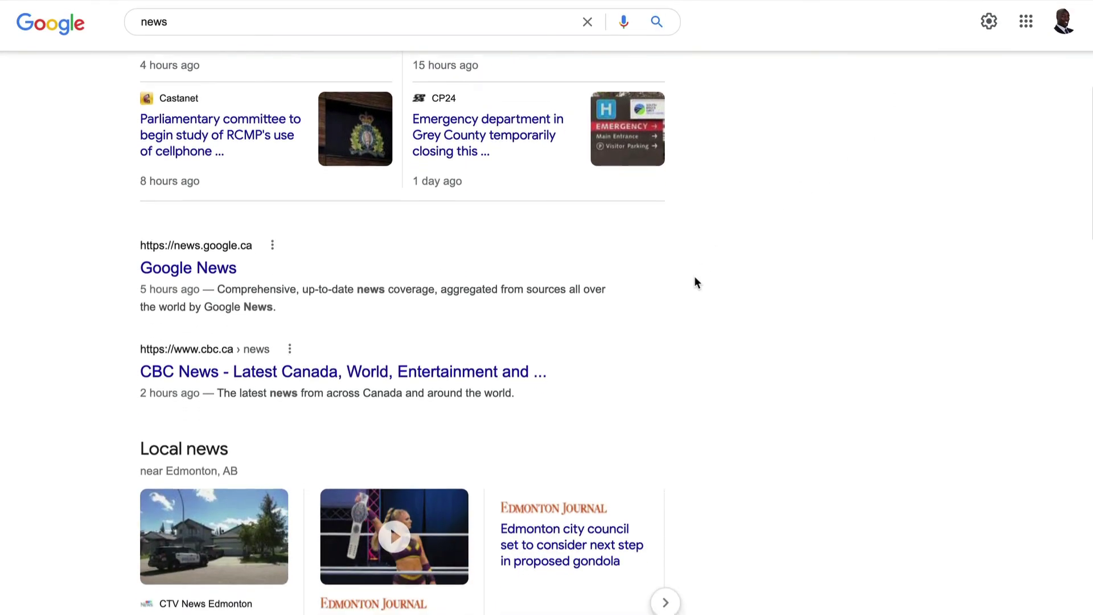
left_click(405, 374)
scroll(537, 229, "down", 7)
scroll(212, 459, "down", 2)
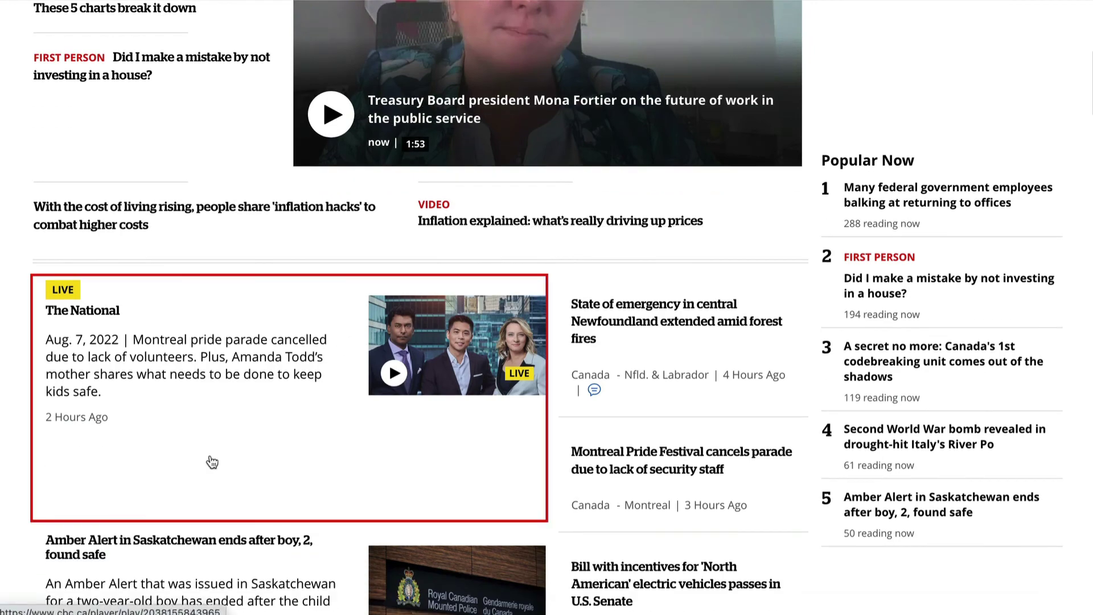
left_click(53, 526)
scroll(196, 346, "down", 12)
left_click_drag(122, 177, 319, 197)
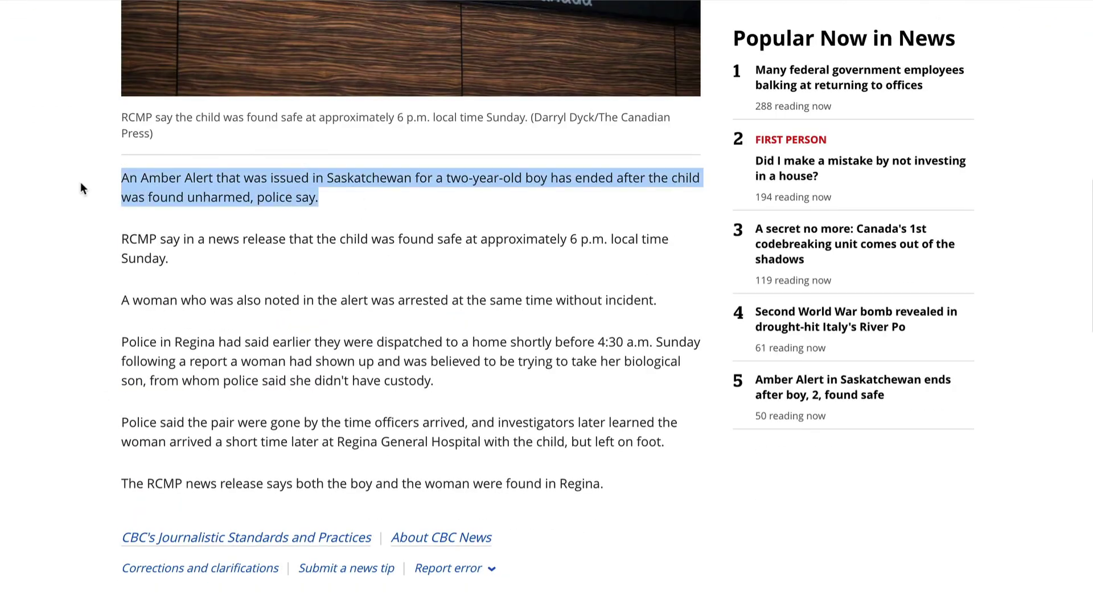
left_click_drag(634, 491, 121, 174)
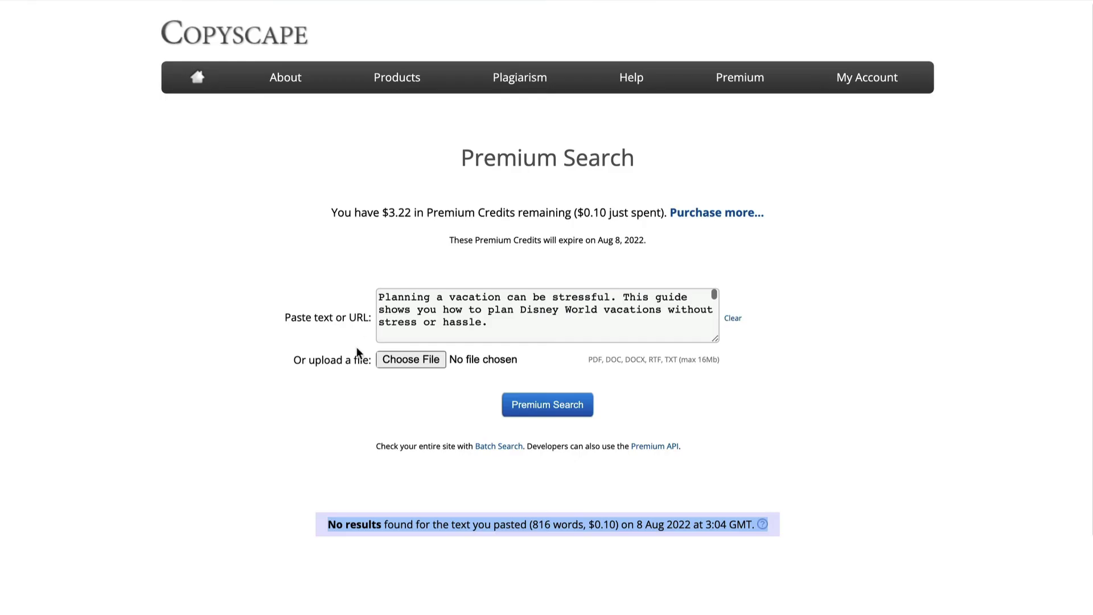
- Run a Copyscape Premium Search on the copied CBC text in place of the Disney text and review its results against the source article
key("ctrl+a")
key("ctrl+v")
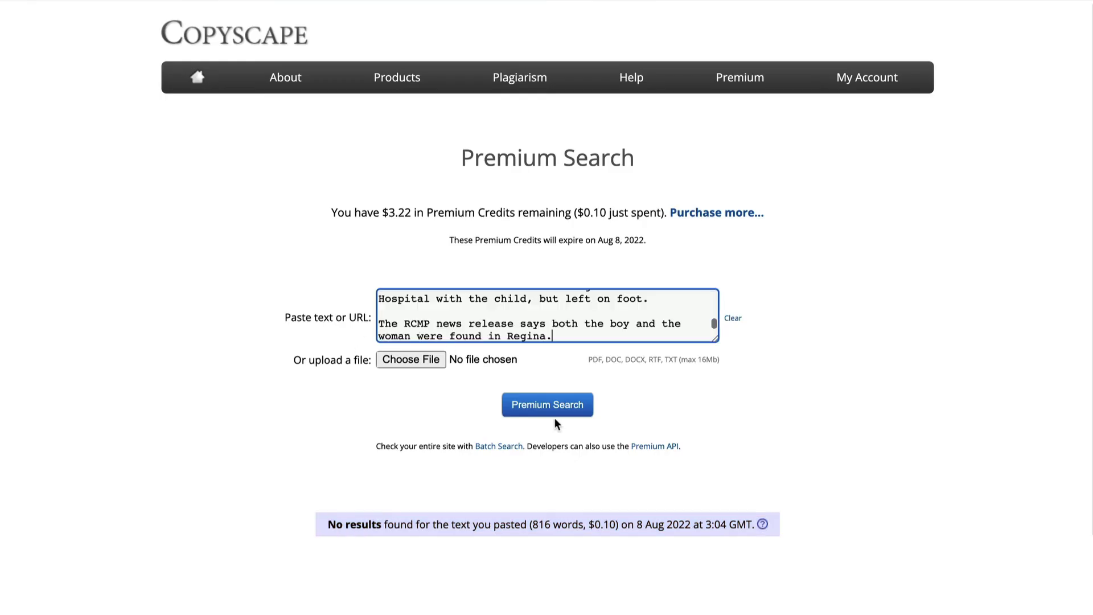
left_click(551, 407)
scroll(1010, 345, "down", 8)
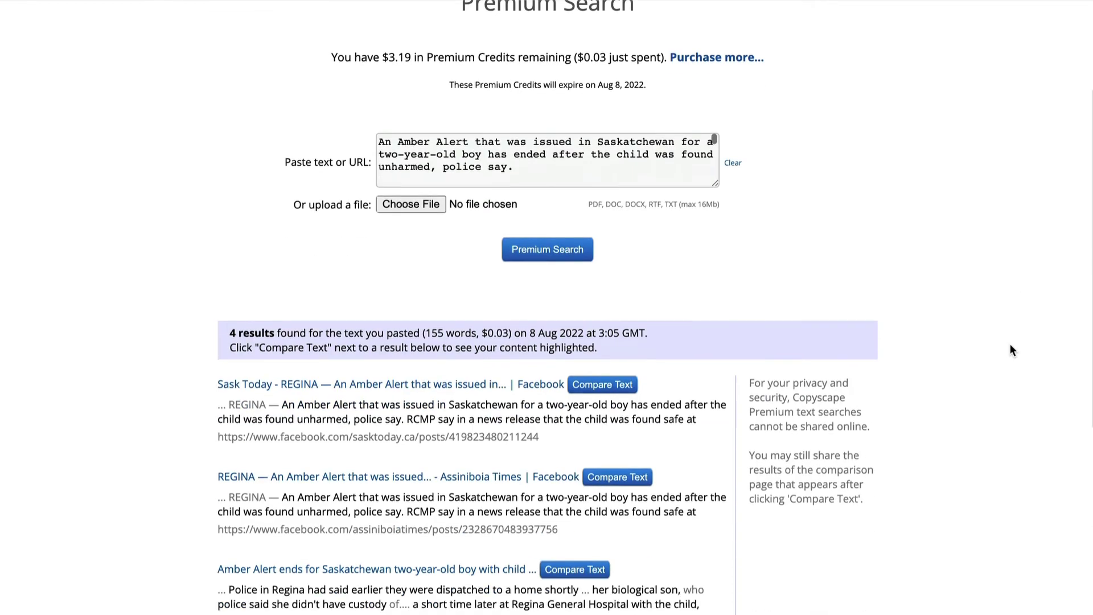
scroll(1011, 349, "up", 2)
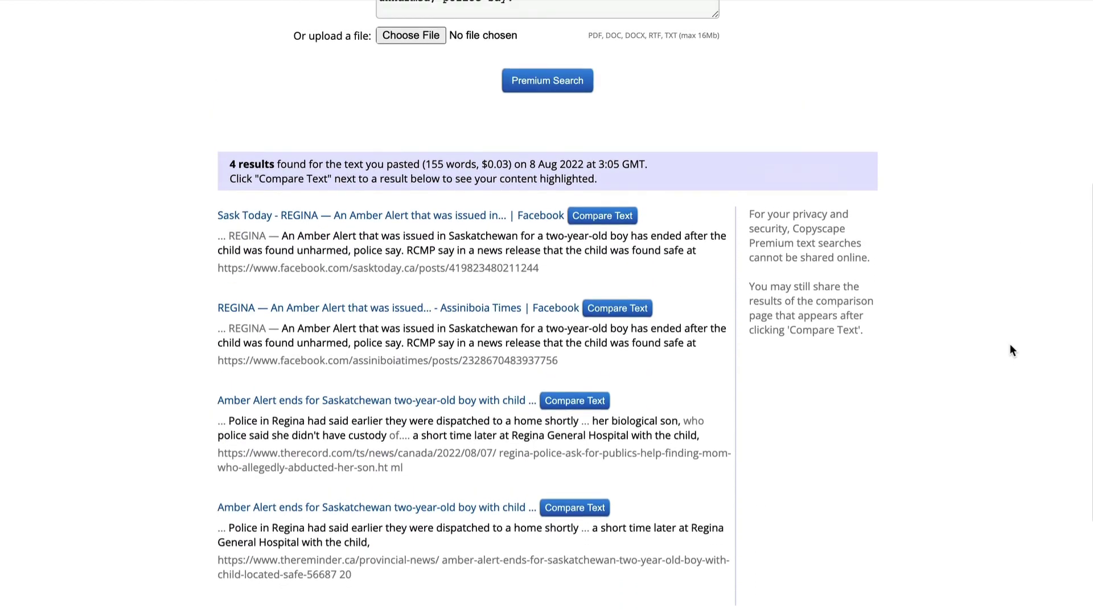
scroll(1011, 349, "up", 6)
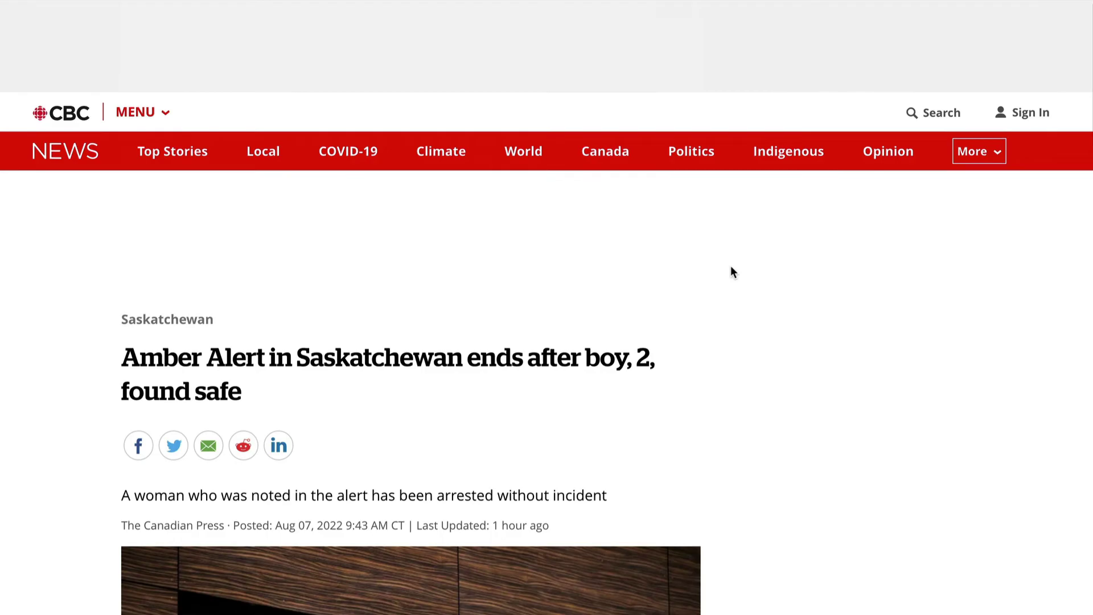
scroll(733, 272, "down", 2)
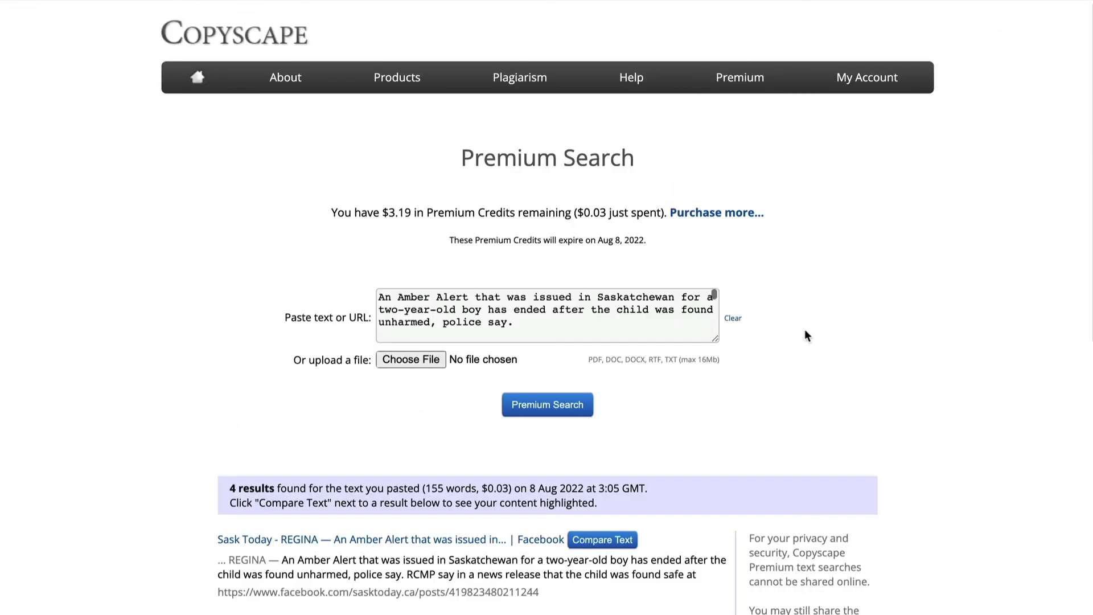
scroll(806, 335, "down", 5)
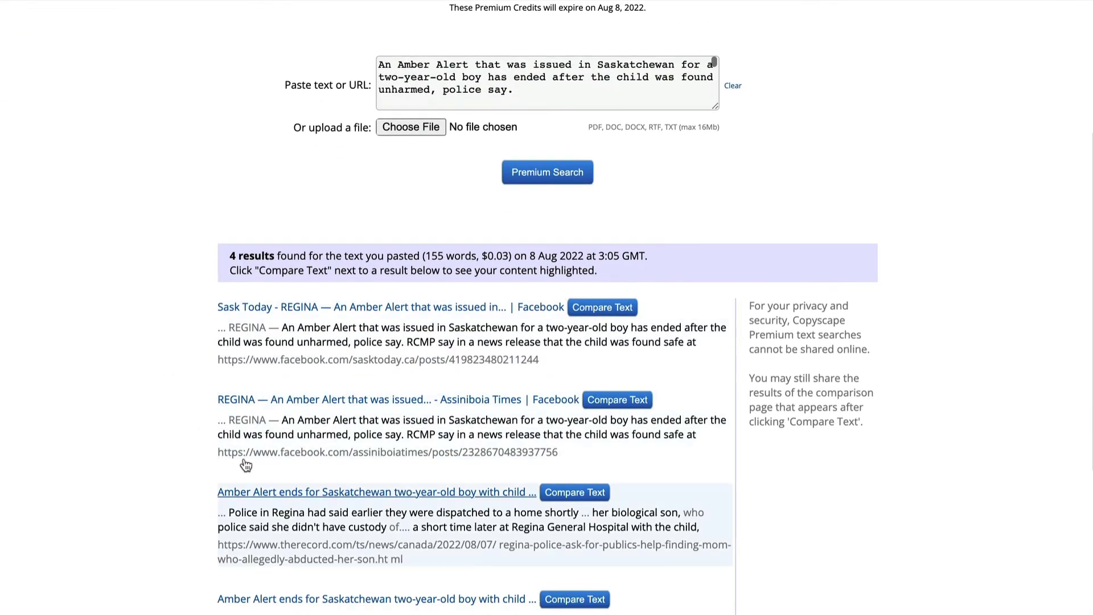
scroll(239, 460, "down", 2)
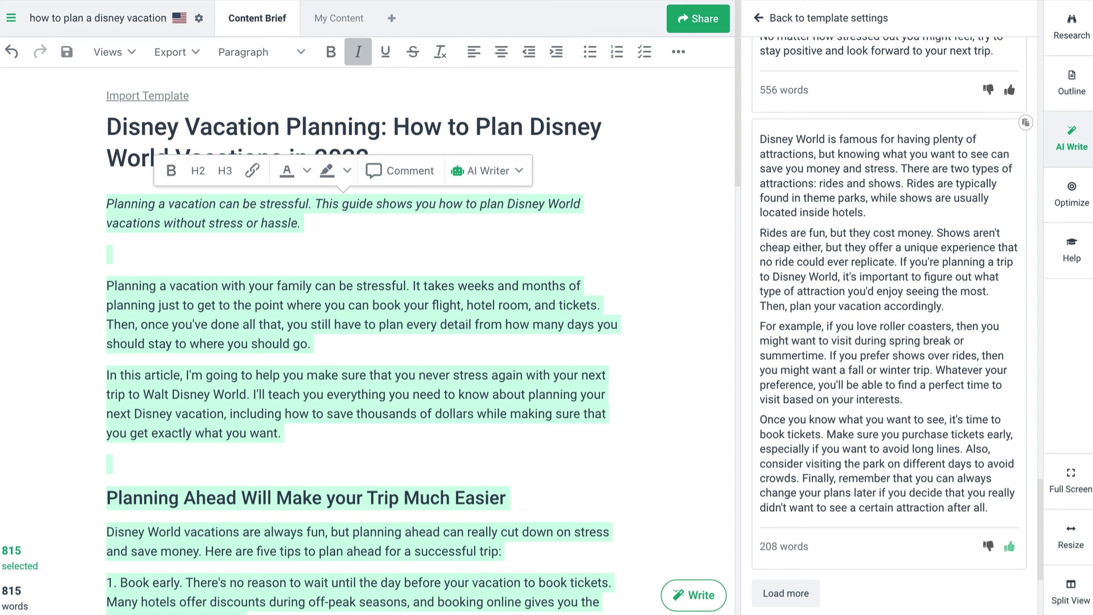
- Return to the Disney article in Frase, open its optimization data and review the Top Topics with their usage counts
left_click(672, 263)
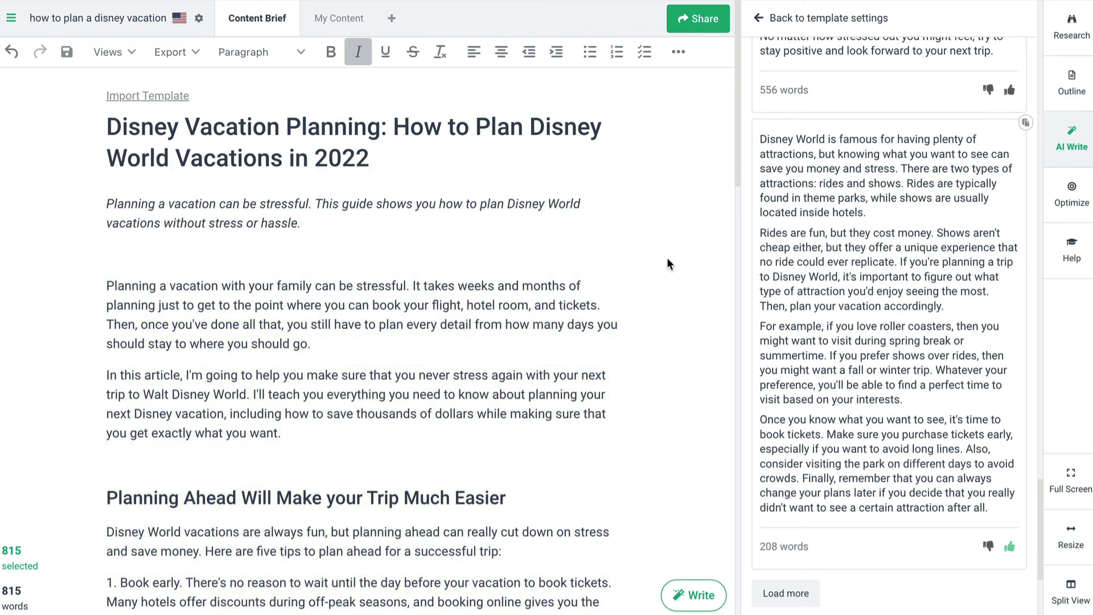
left_click(1082, 202)
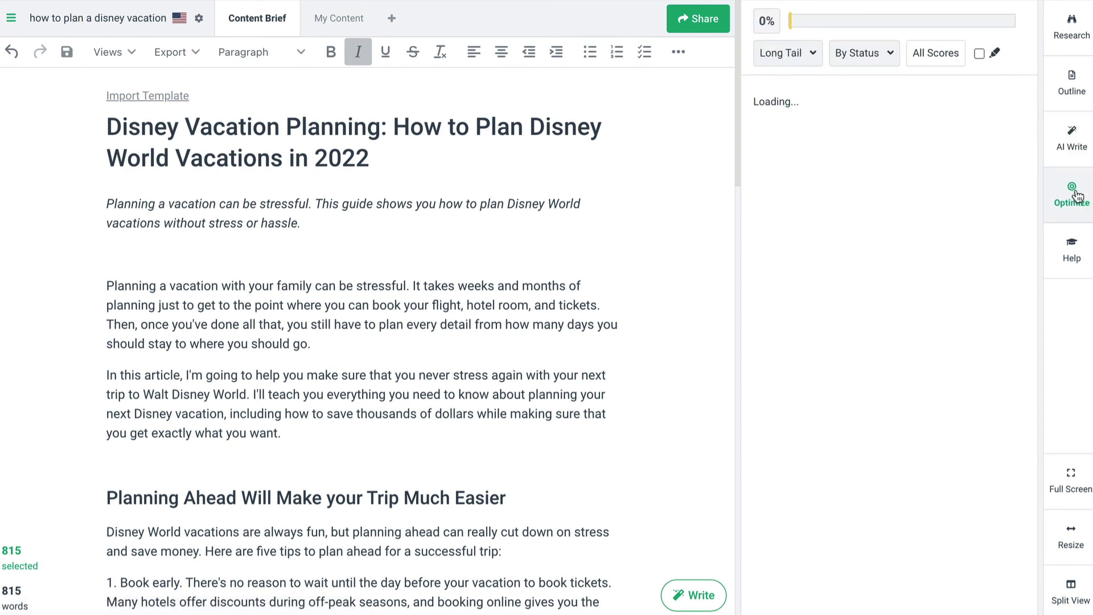
left_click(808, 61)
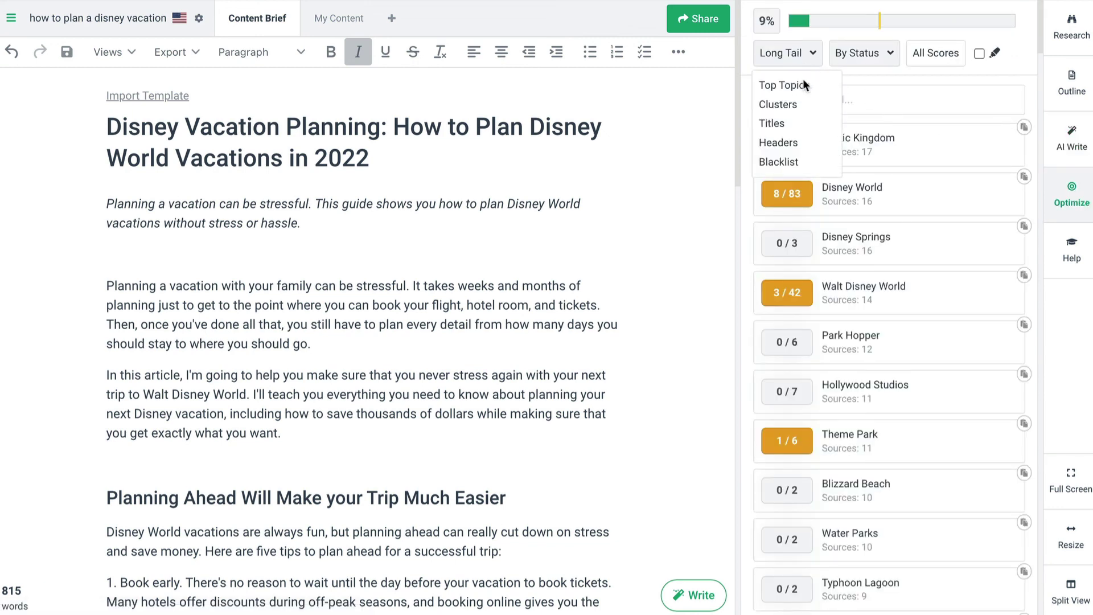
left_click(805, 85)
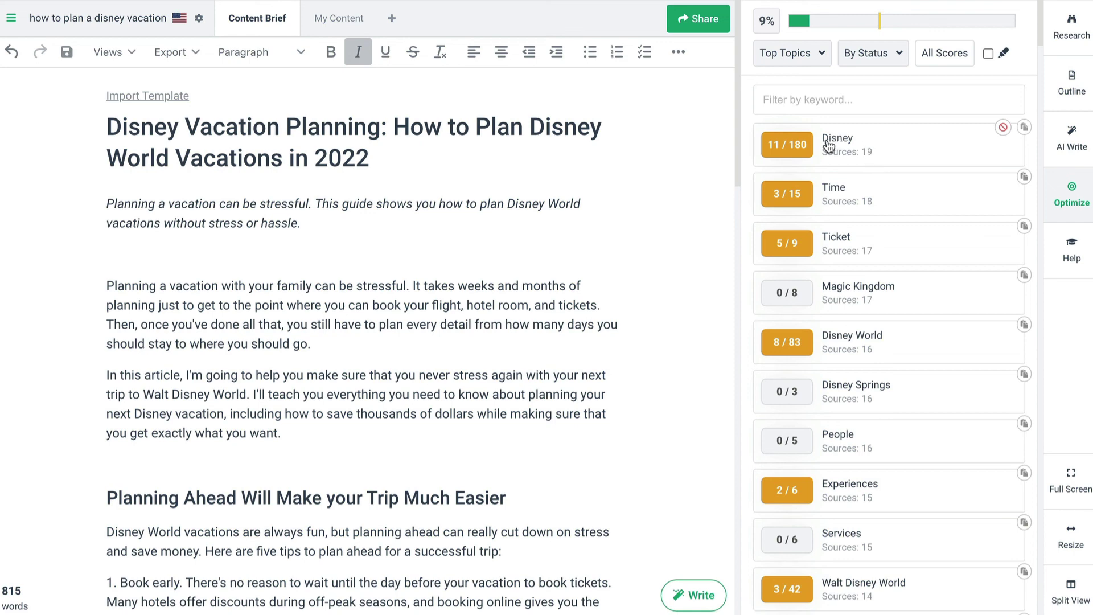
mouse_move(800, 151)
scroll(709, 225, "down", 1)
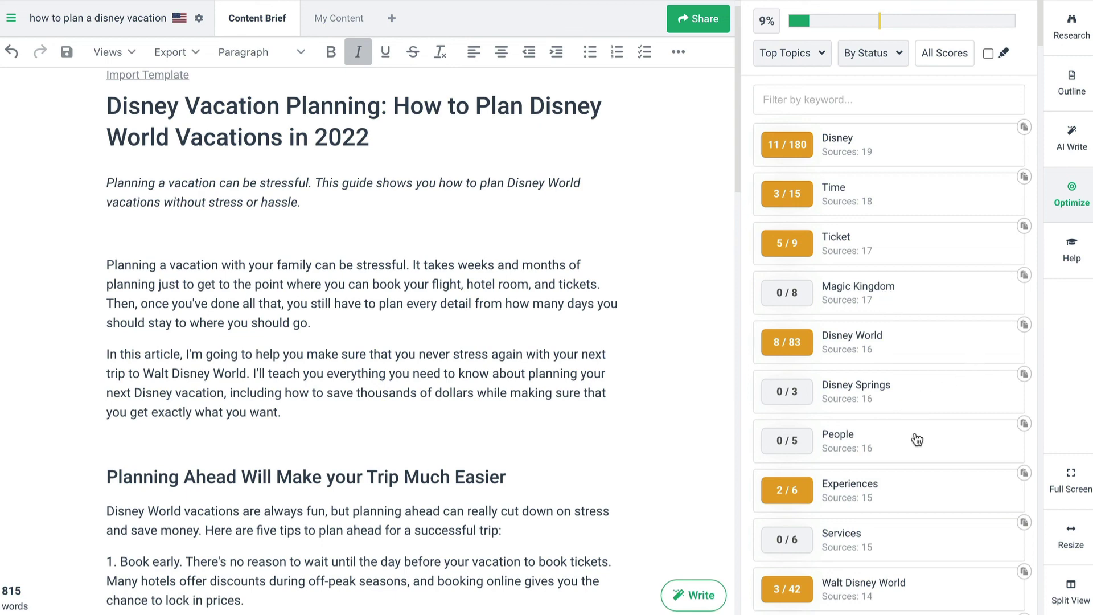
scroll(891, 464, "down", 3)
scroll(882, 467, "down", 1)
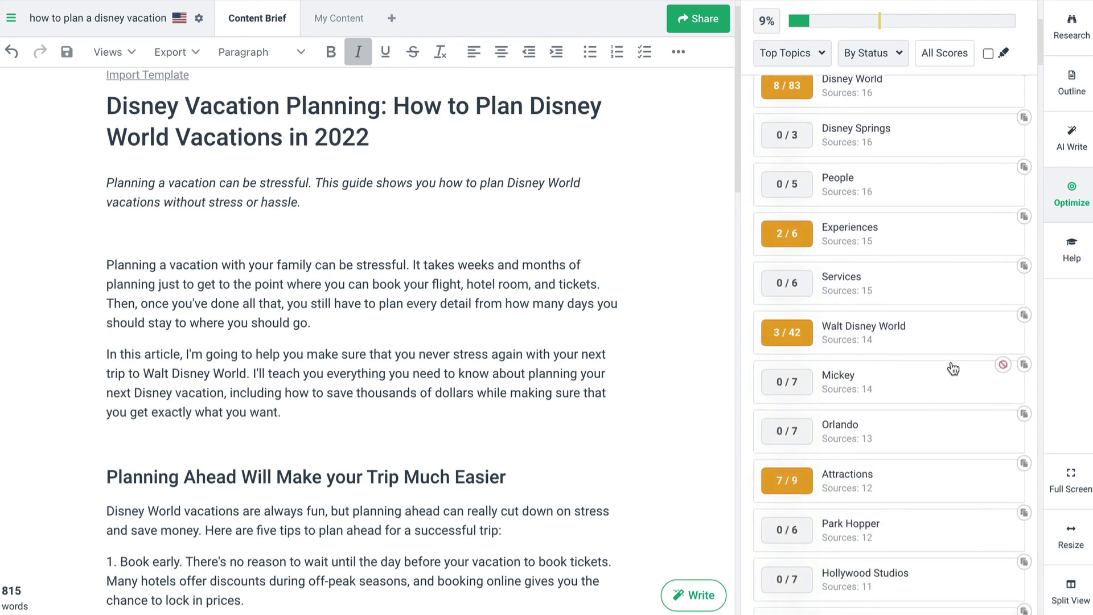
scroll(923, 251, "up", 4)
- Switch the optimization topics to Clusters and examine the sub-topics of the Disney cluster, collapsing it when done
left_click(818, 53)
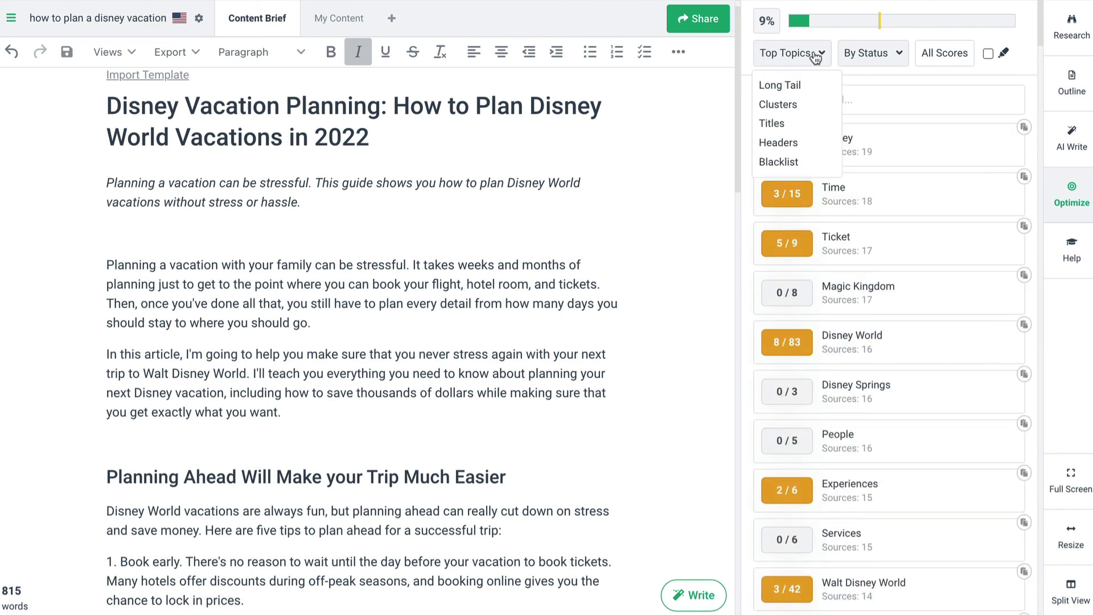
left_click(794, 106)
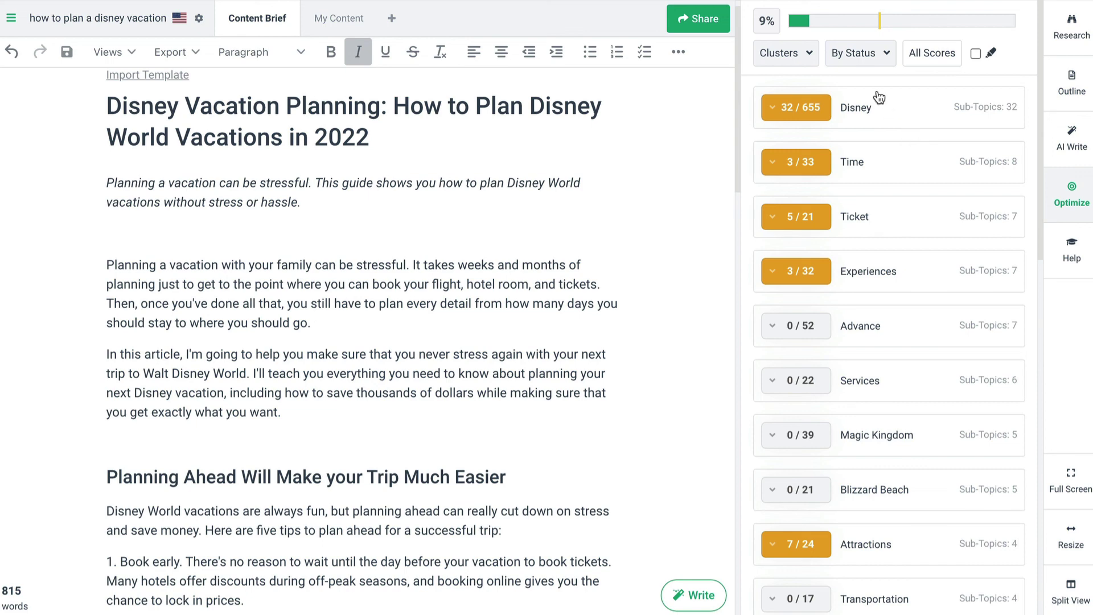
left_click(773, 111)
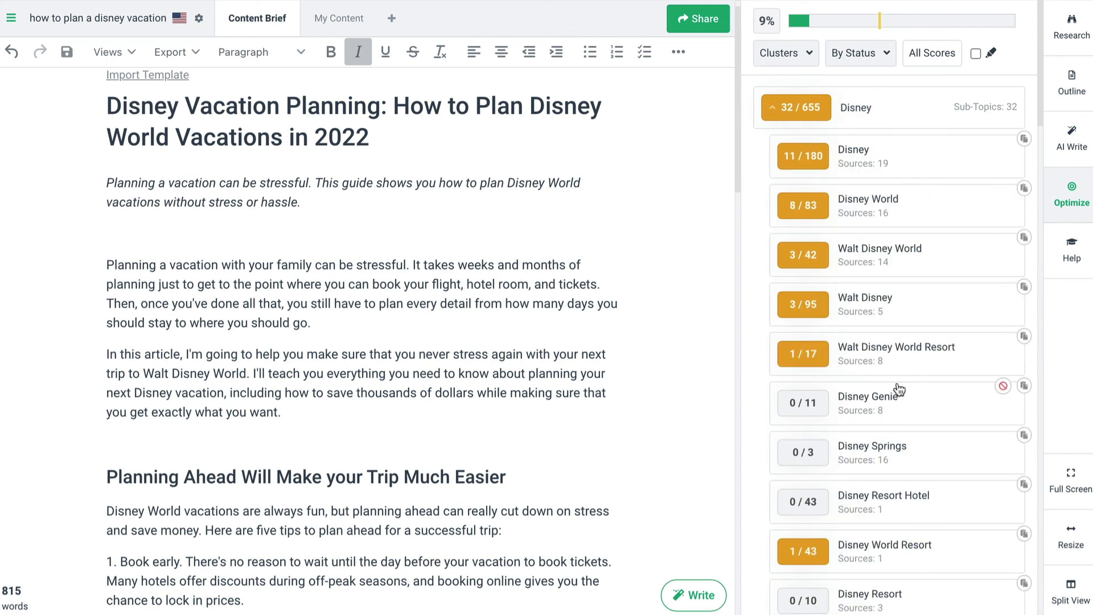
scroll(899, 389, "down", 1)
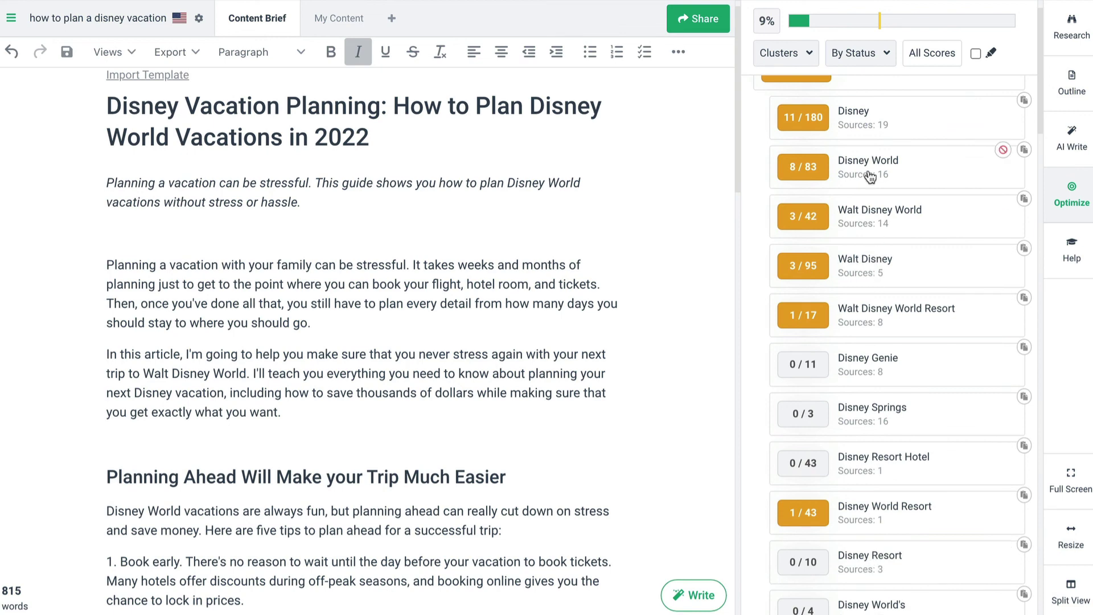
scroll(887, 360, "up", 1)
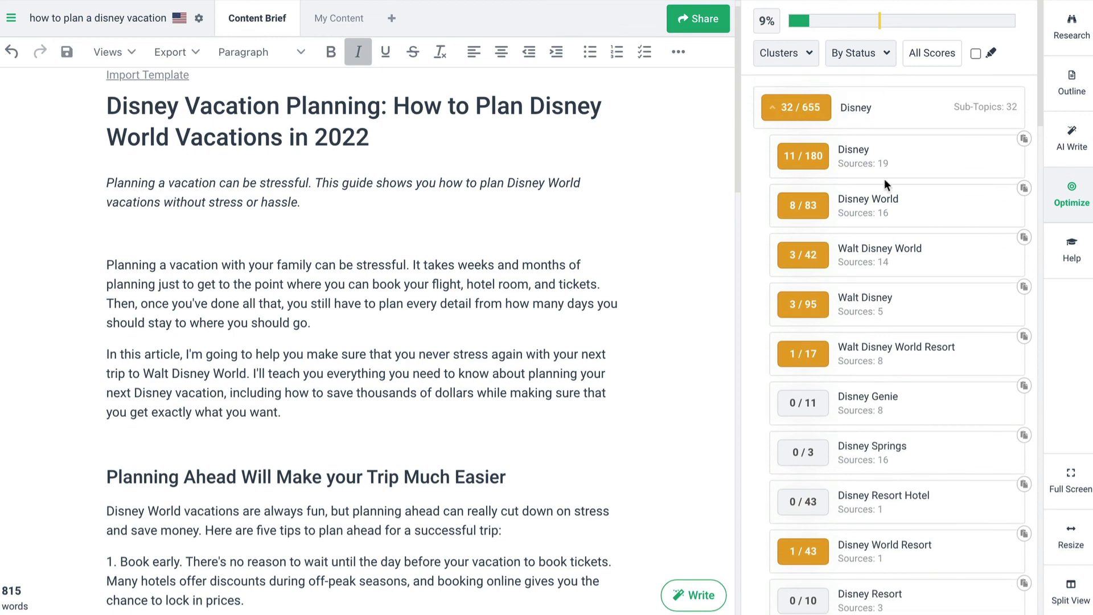
scroll(889, 307, "down", 4)
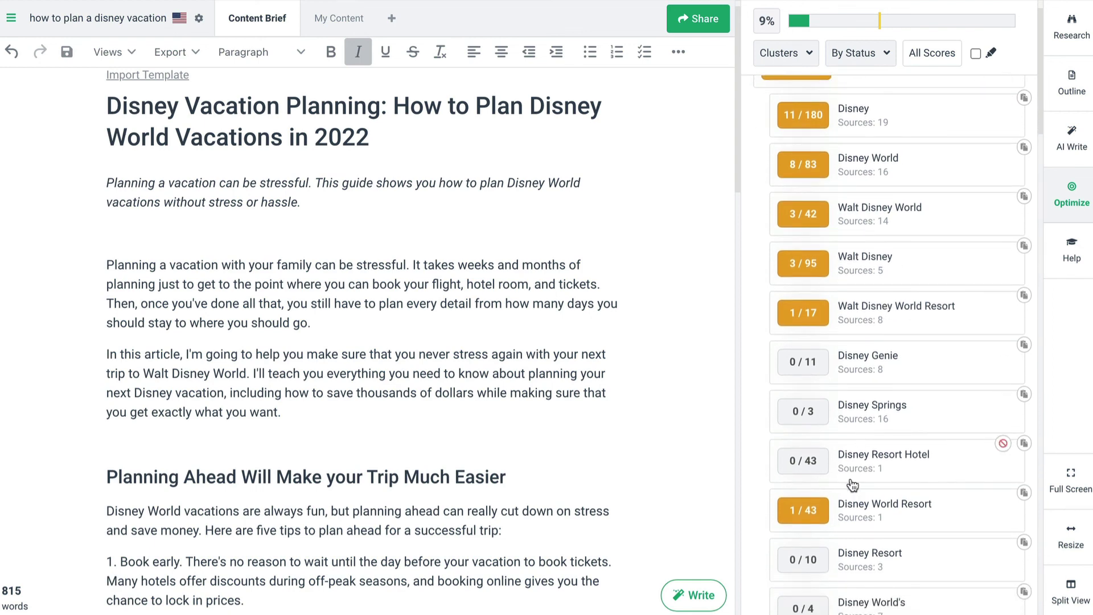
scroll(867, 342, "up", 5)
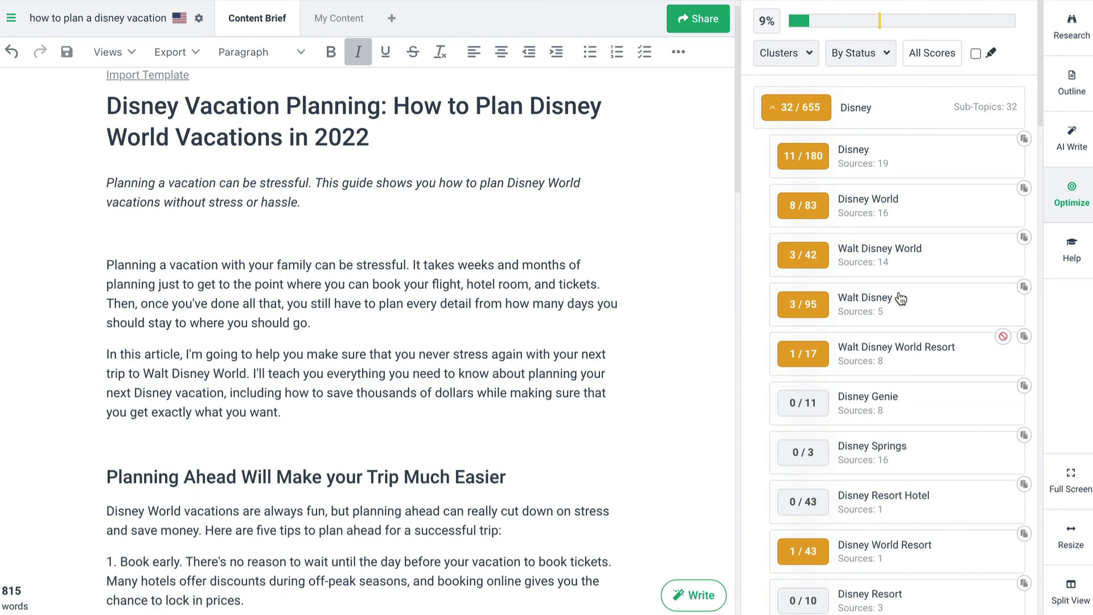
left_click(778, 118)
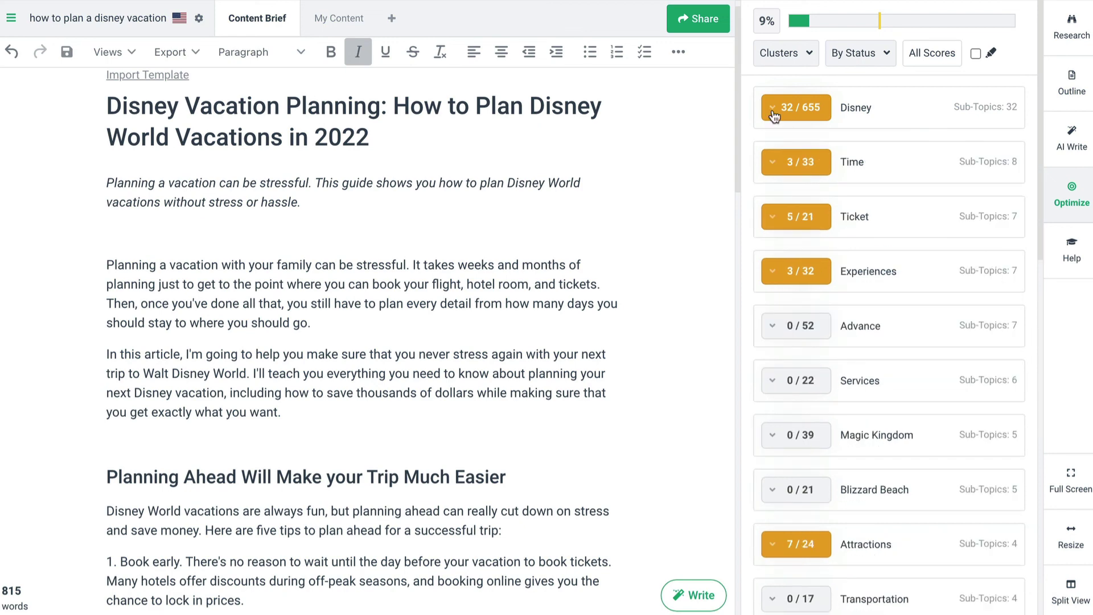
- Expand the Experiences cluster, read through its sub-topics and collapse it again
left_click(771, 276)
scroll(934, 344, "down", 1)
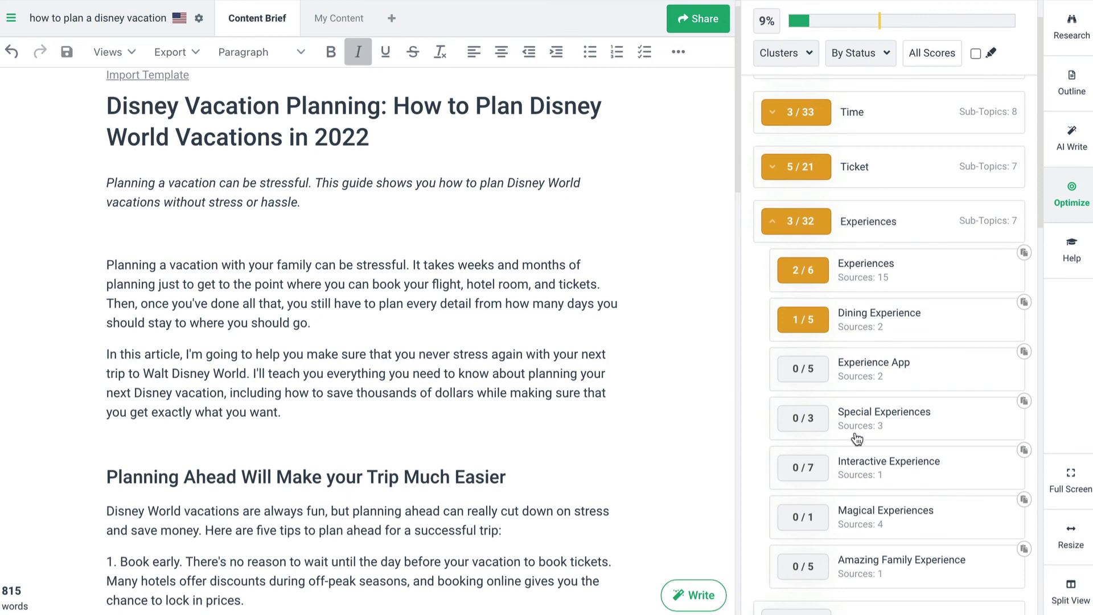
left_click(784, 226)
scroll(815, 233, "up", 1)
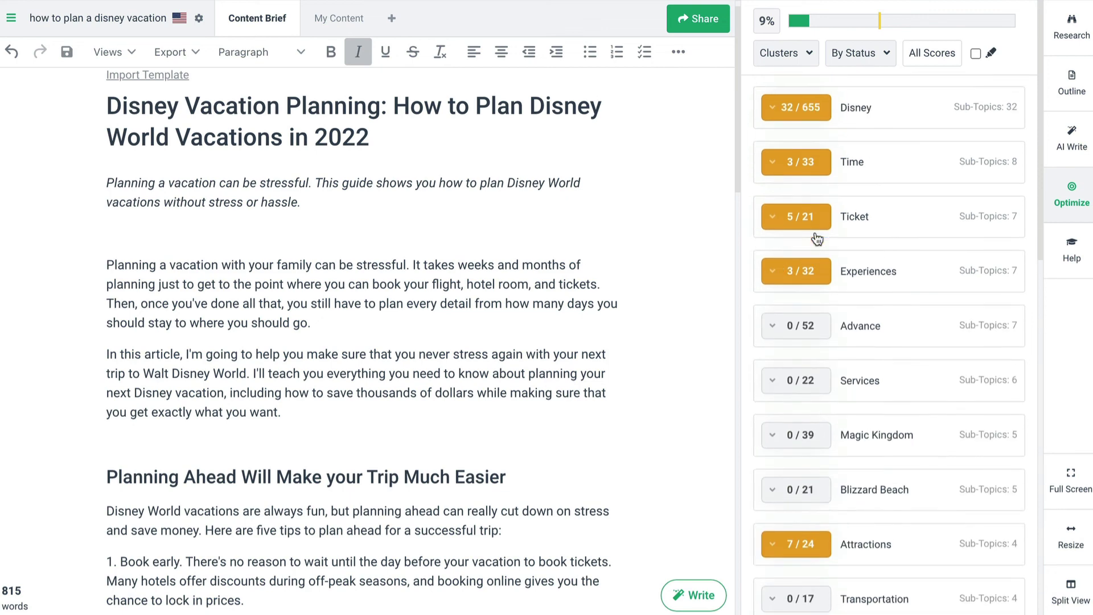
- Display the topic scores of all competing pages and open the keyword heatmap comparing them with the article
left_click(932, 53)
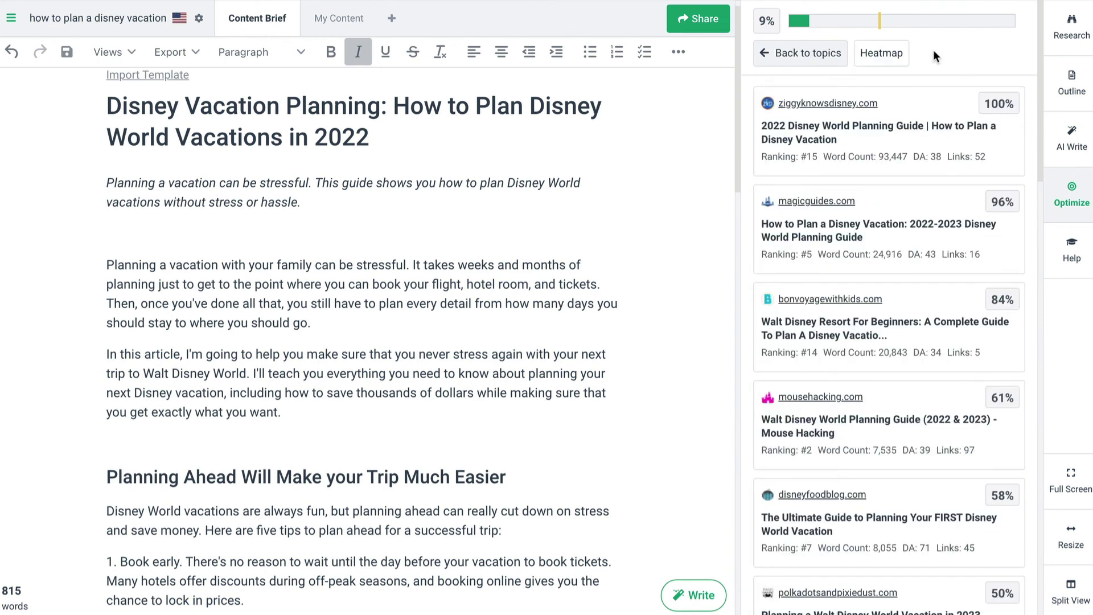
left_click(882, 53)
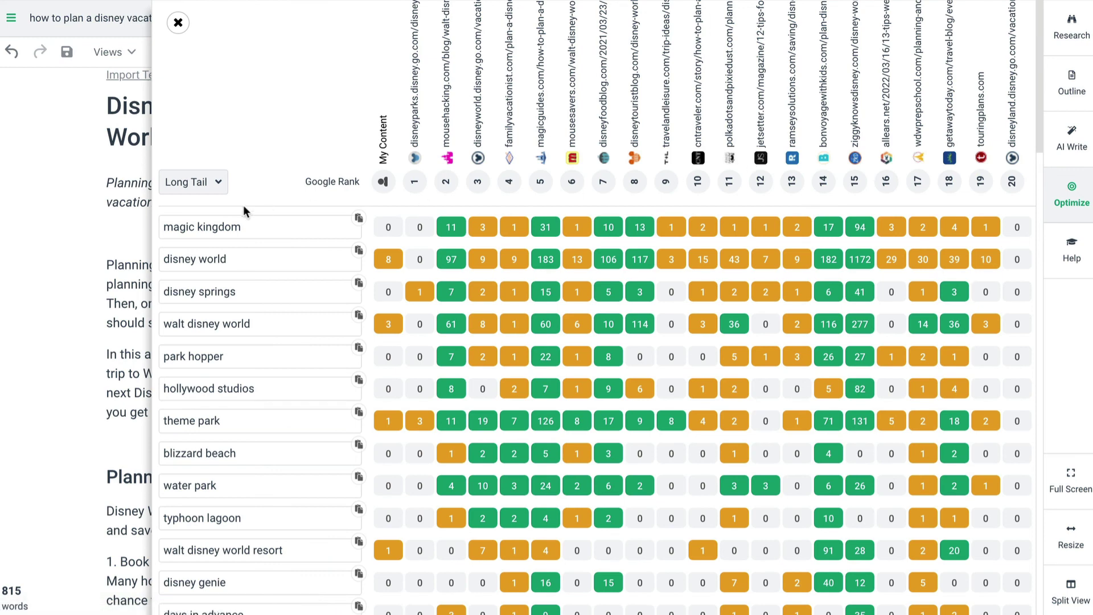
- Switch the keyword heatmap to Top Topics and compare the article's topic counts with those of the ranking pages
left_click(217, 183)
left_click(212, 214)
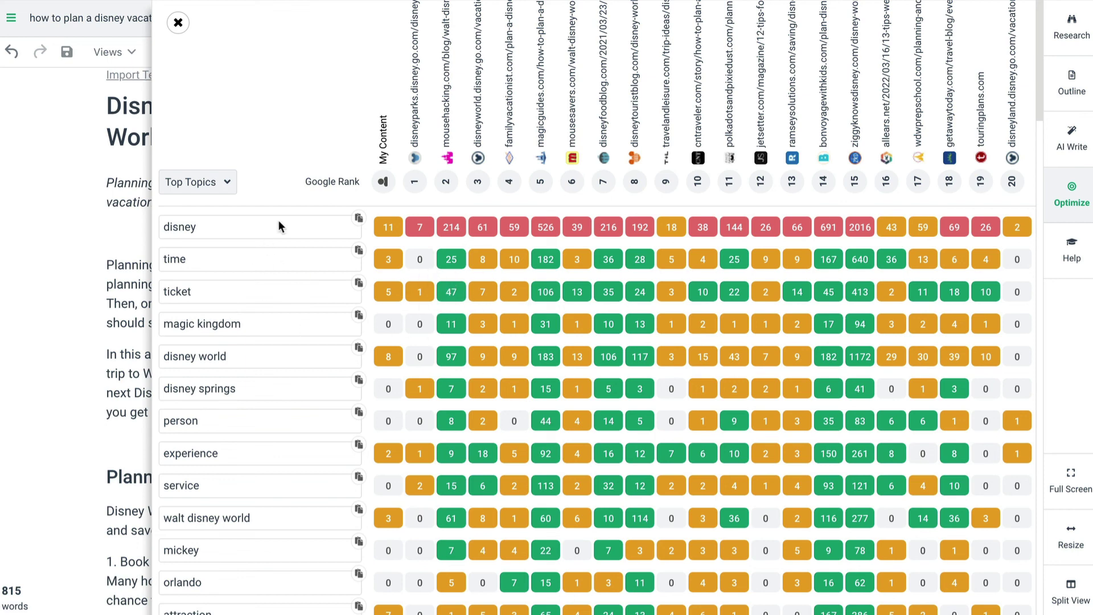
scroll(242, 236, "down", 4)
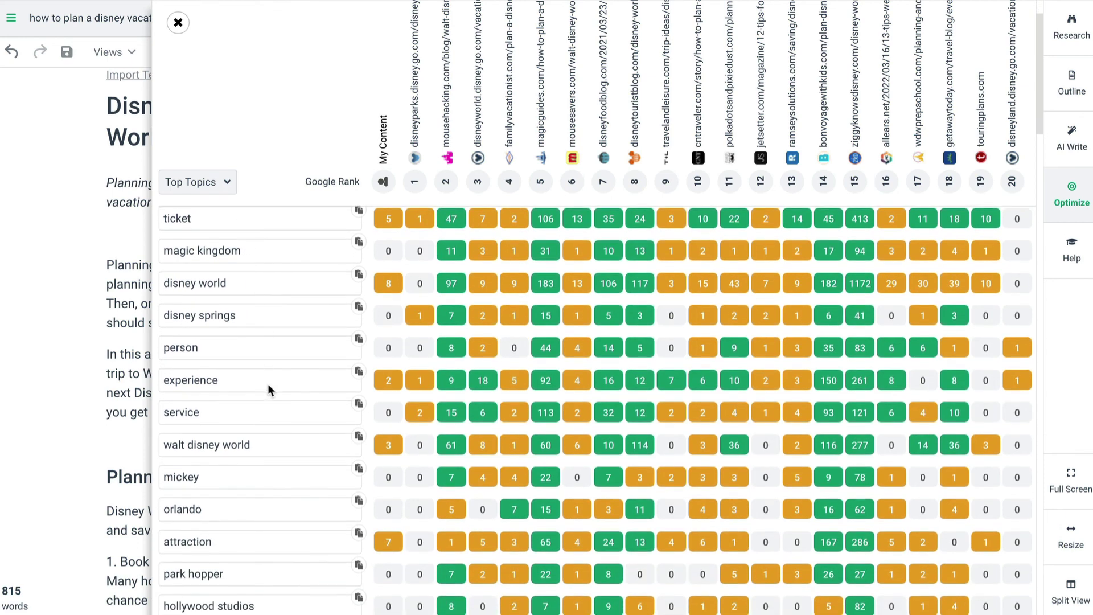
scroll(267, 385, "up", 4)
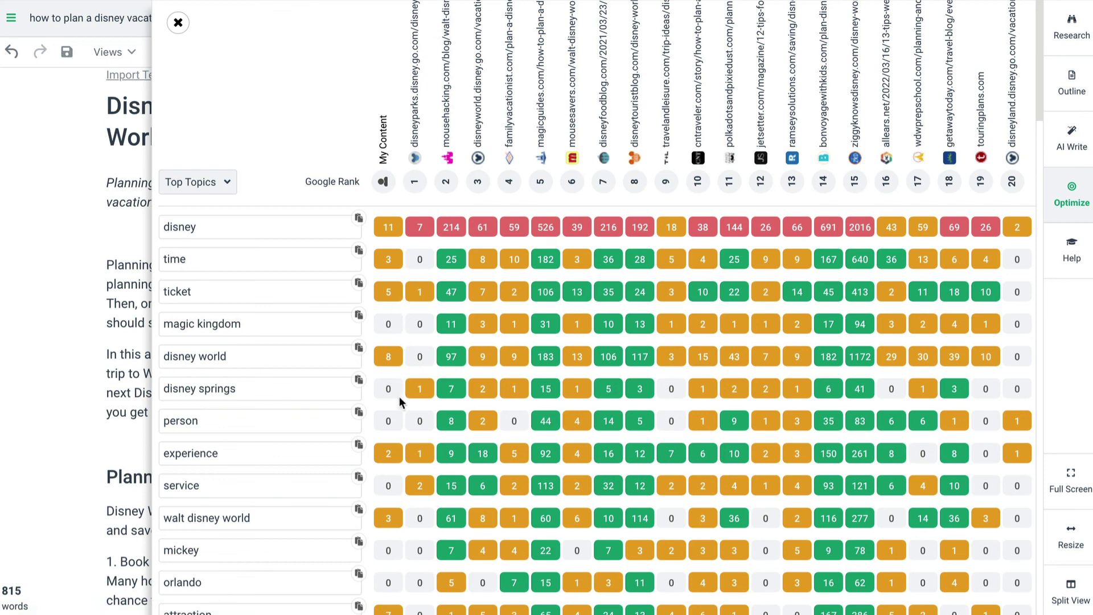
scroll(405, 418, "down", 1)
scroll(413, 512, "down", 3)
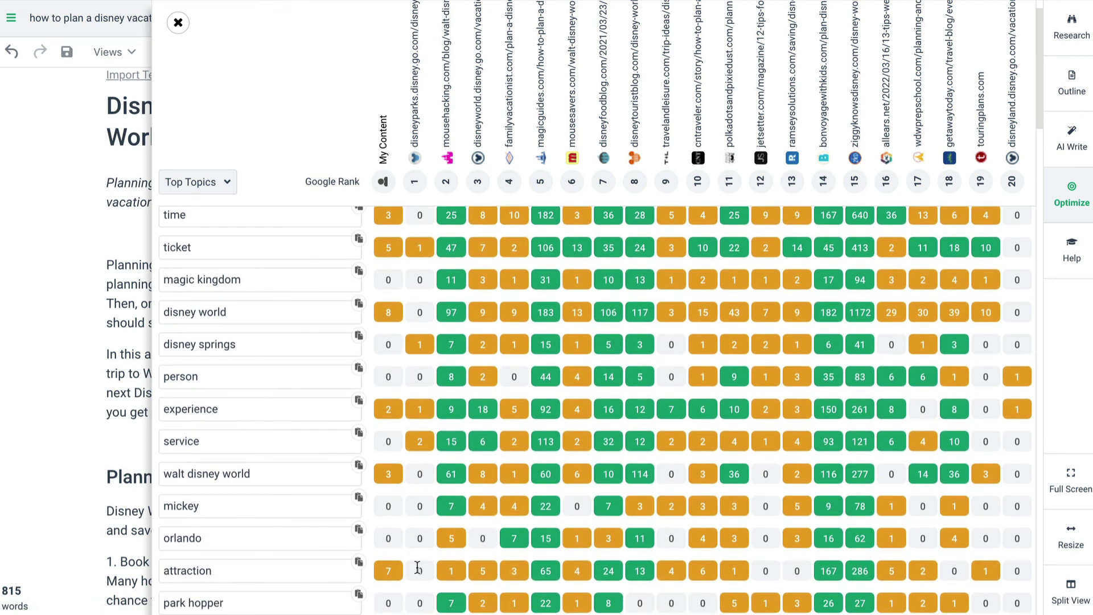
scroll(418, 568, "up", 4)
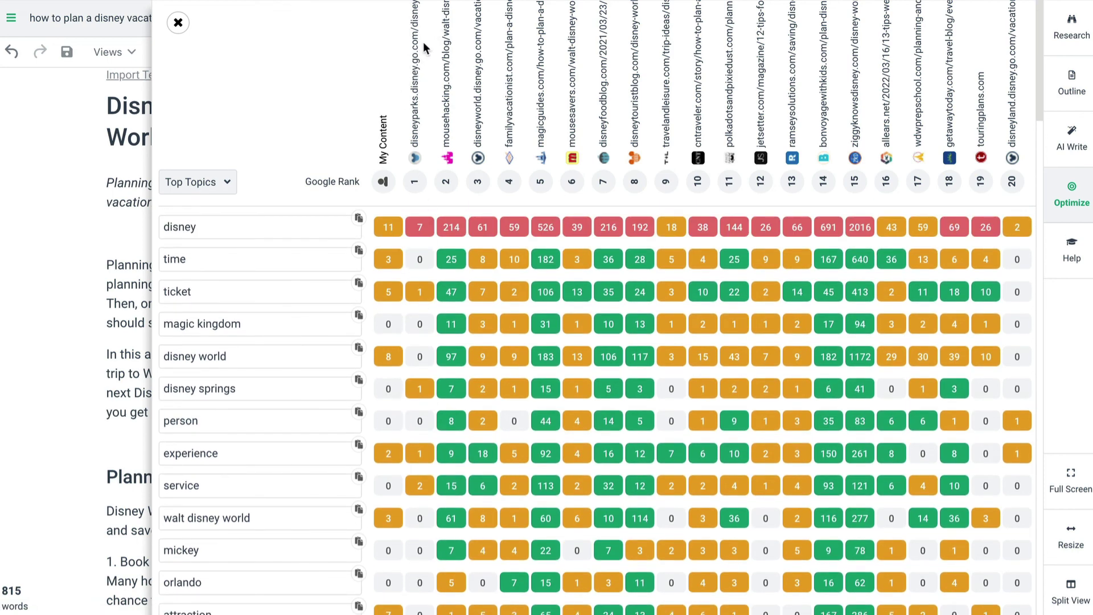
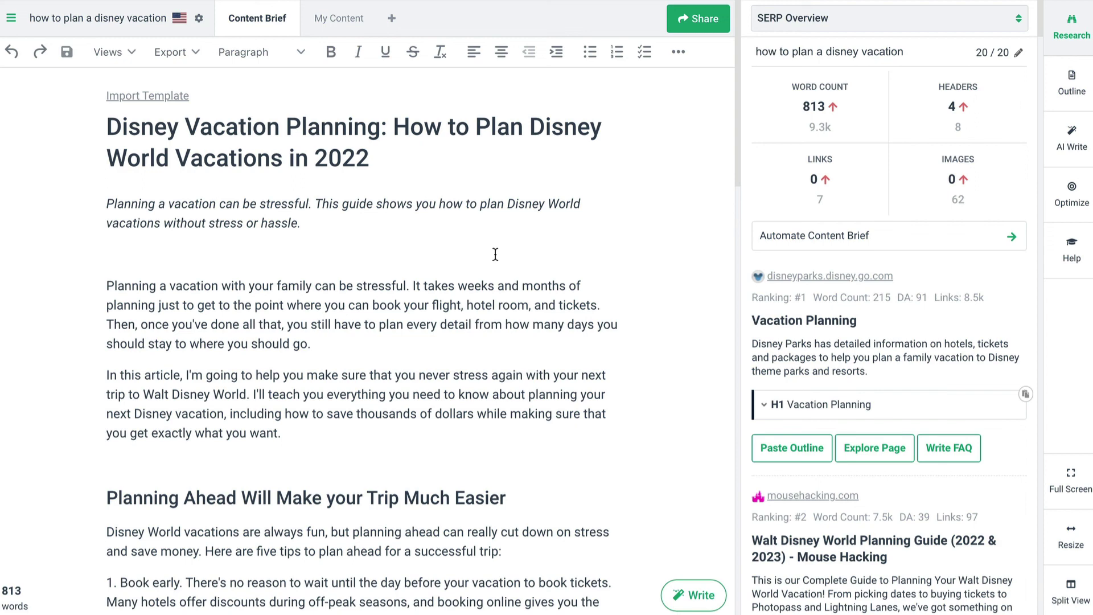
- Delete the entire article body and copy "How to Plan Disney World Vacations" from the title
key("ctrl+a")
key("BackSpace")
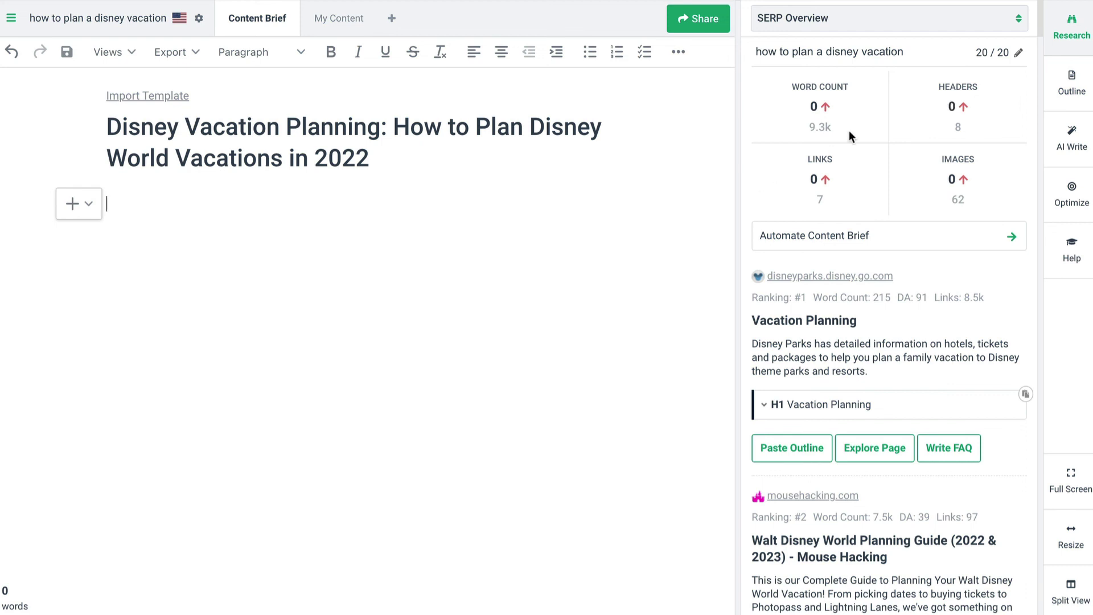
left_click(394, 127)
left_click_drag(393, 142, 281, 151)
key("ctrl+c")
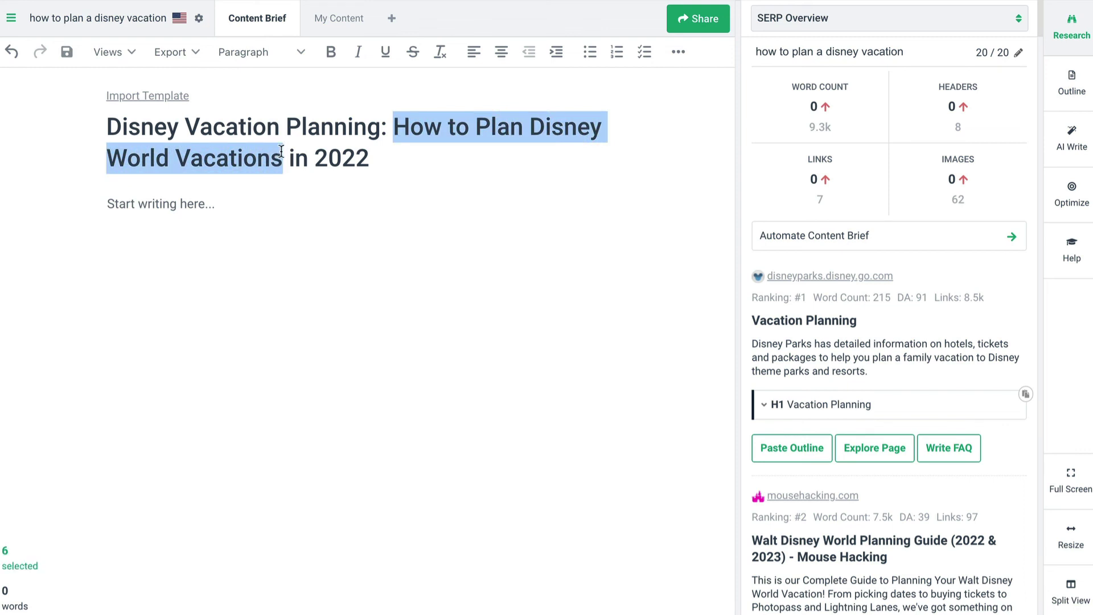
- Find the Listicle With Paragraphs (V3.5) template among the AI writing tools and open it
left_click(1069, 152)
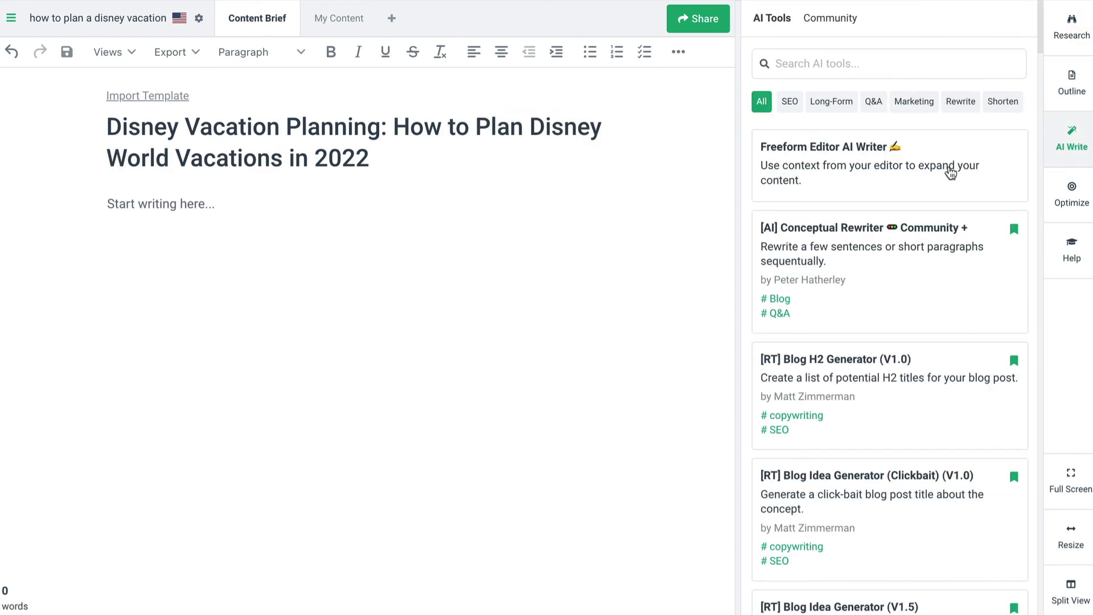
scroll(951, 174, "down", 1)
scroll(908, 283, "down", 2)
scroll(906, 310, "down", 5)
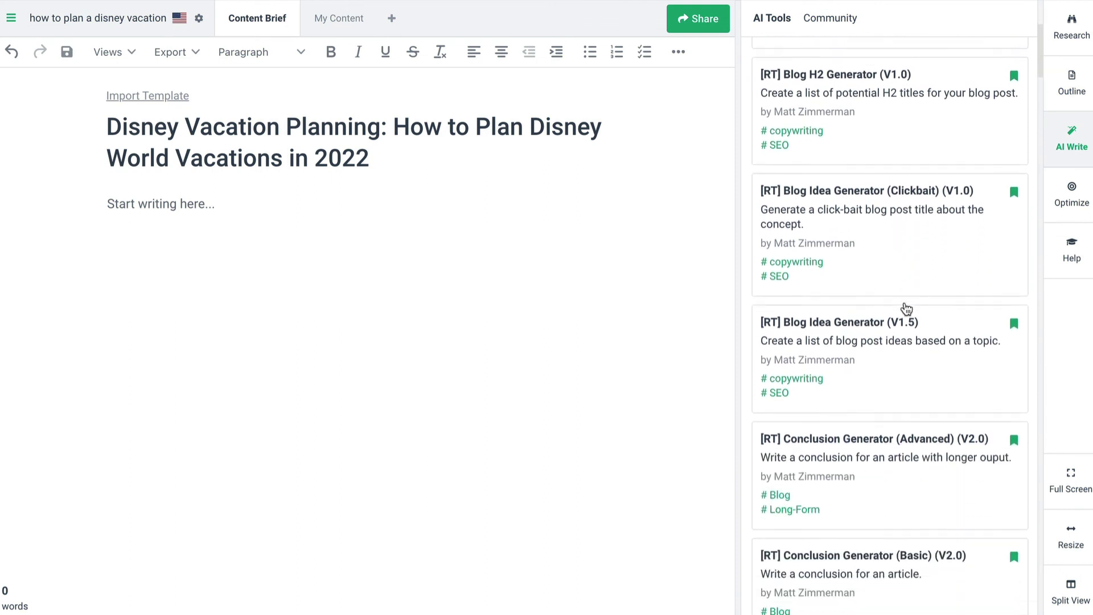
scroll(907, 309, "down", 4)
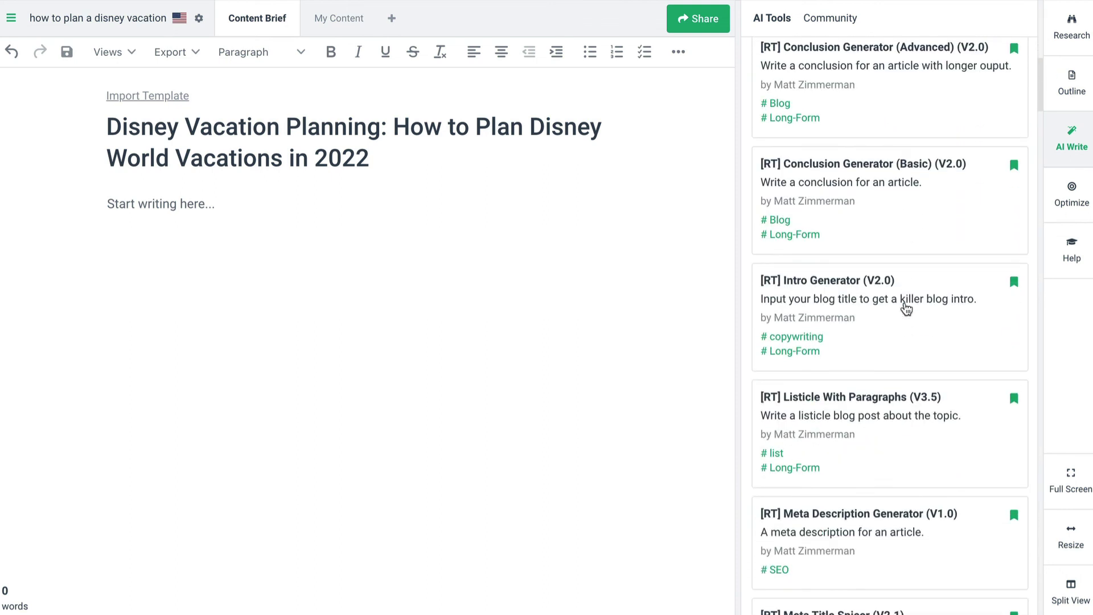
scroll(906, 309, "down", 1)
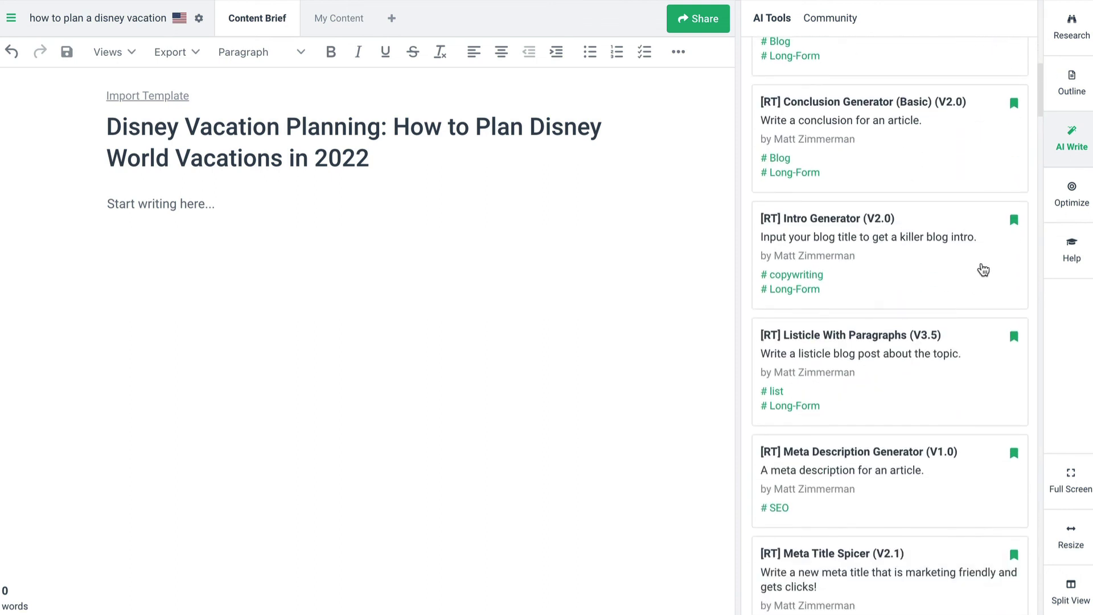
left_click(846, 354)
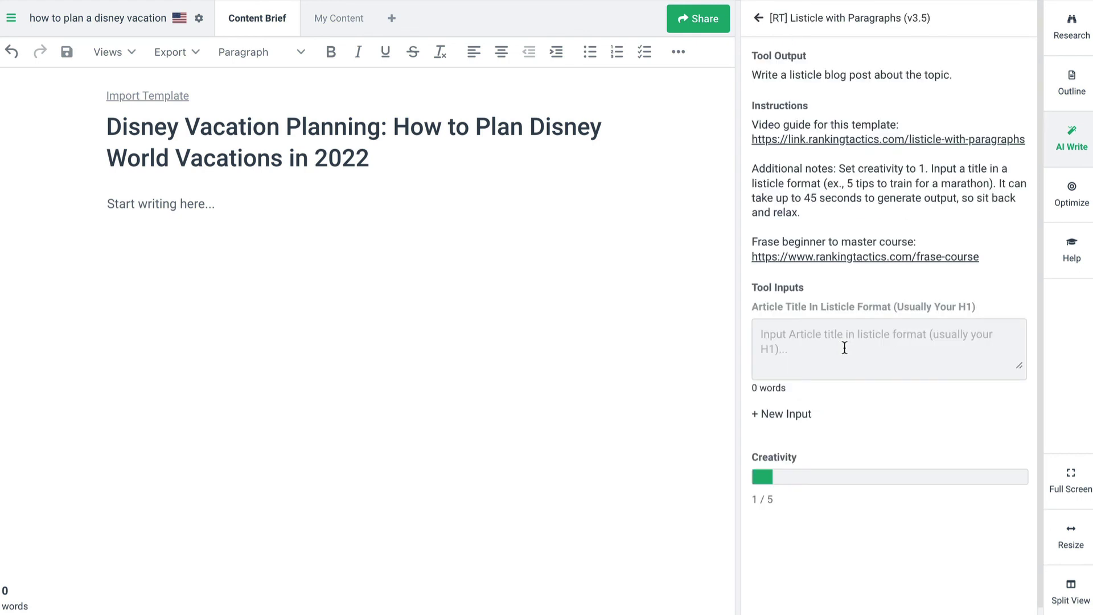
- Enter "5 tips for How to Plan Disney World Vacations" as the listicle's article title and run the template
left_click(938, 349)
key("ctrl+v")
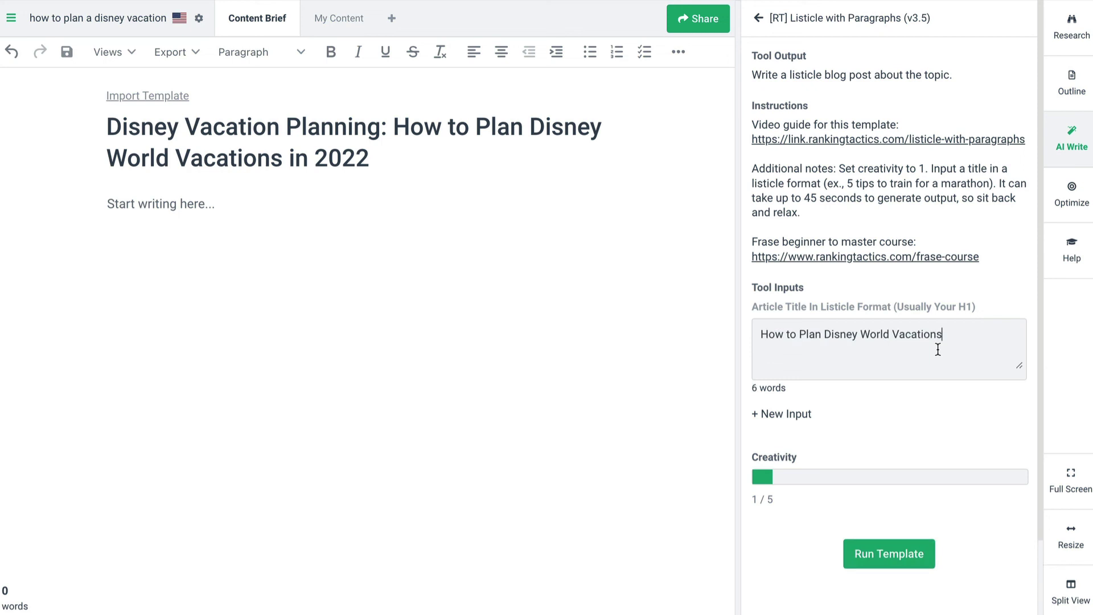
left_click(760, 333)
type("5 tips for")
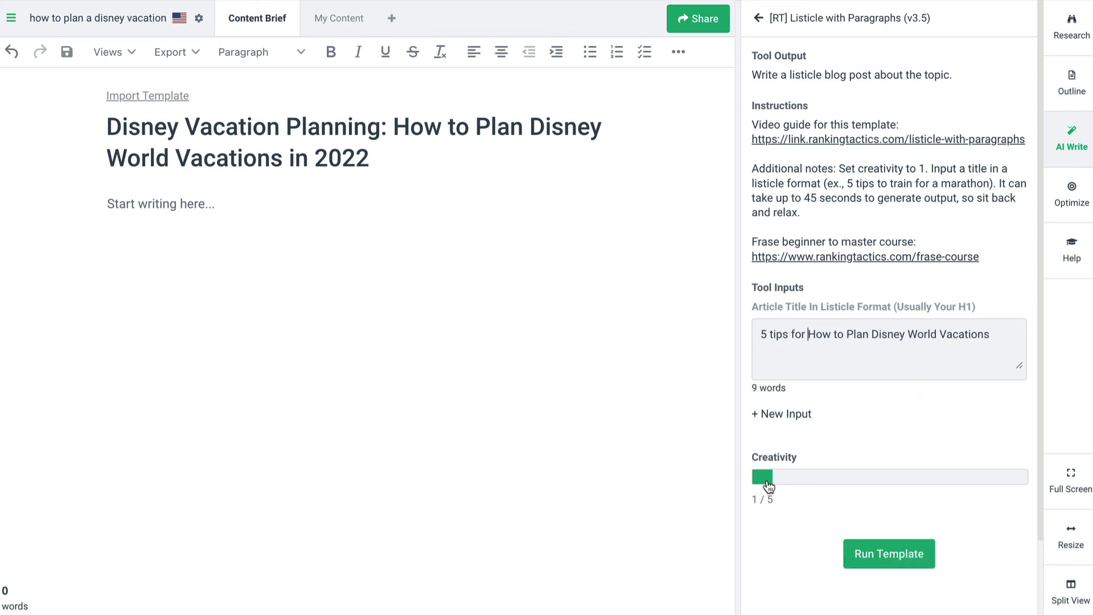
left_click(897, 561)
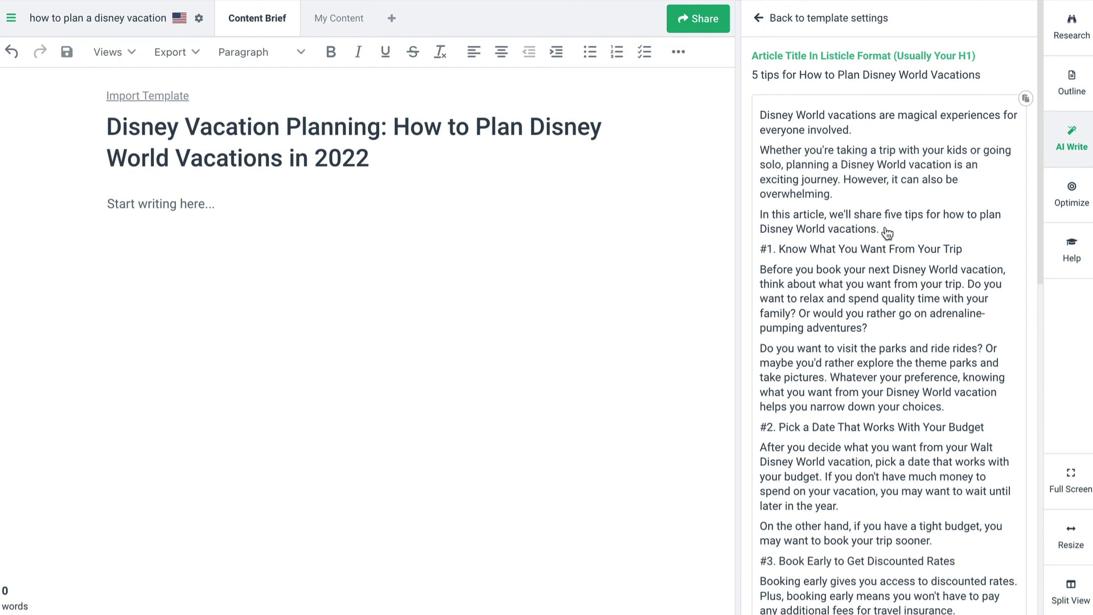
- Read through the generated five-tip listicle to its end and give it a positive rating
scroll(888, 231, "down", 1)
scroll(847, 206, "down", 1)
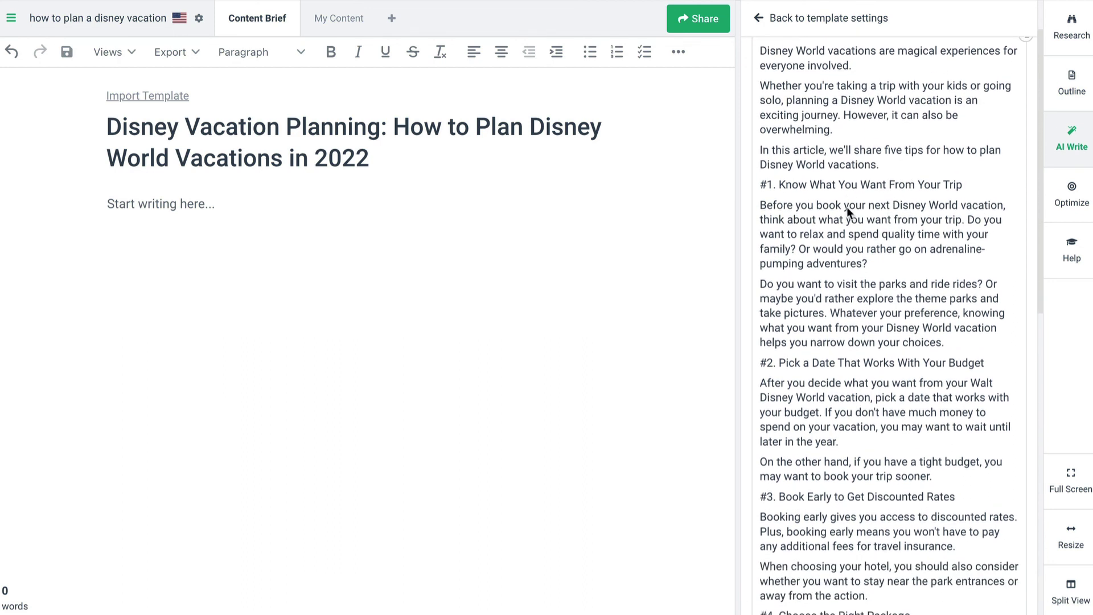
scroll(939, 188, "down", 2)
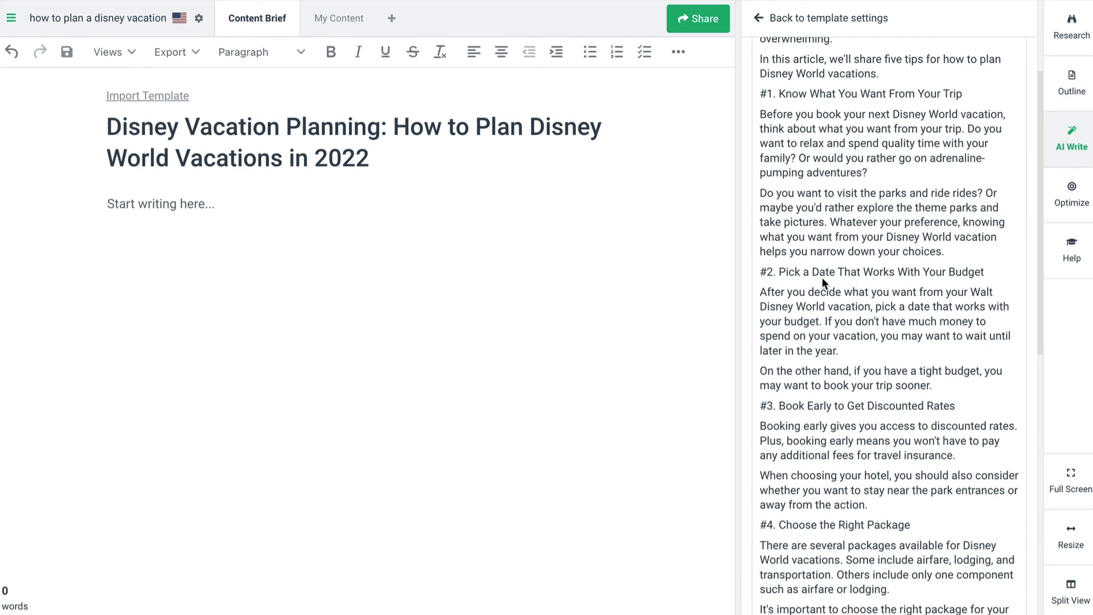
scroll(967, 282, "down", 2)
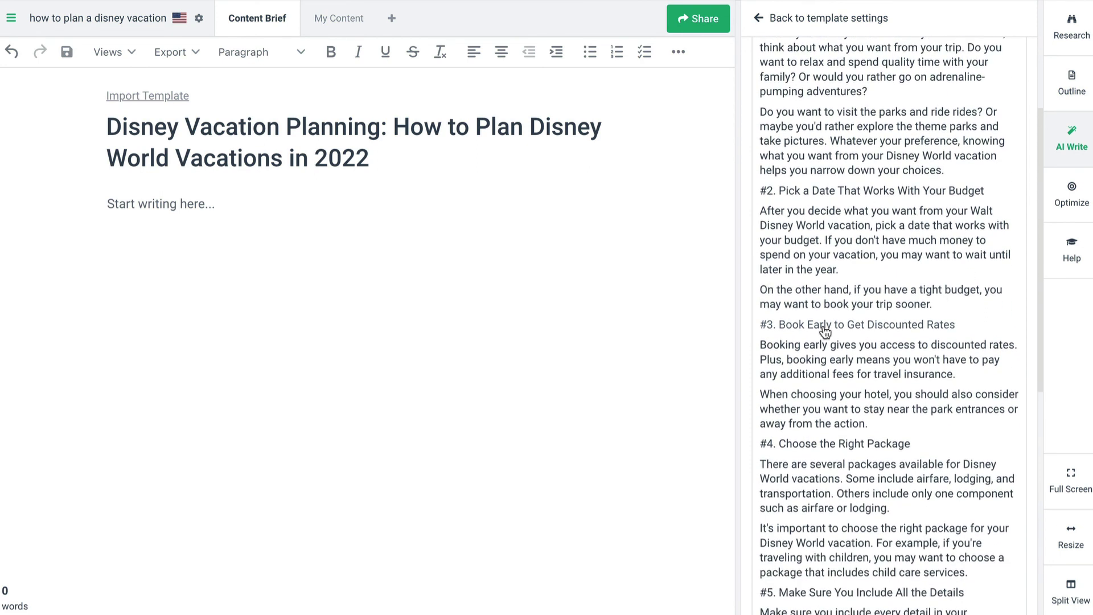
scroll(889, 347, "down", 3)
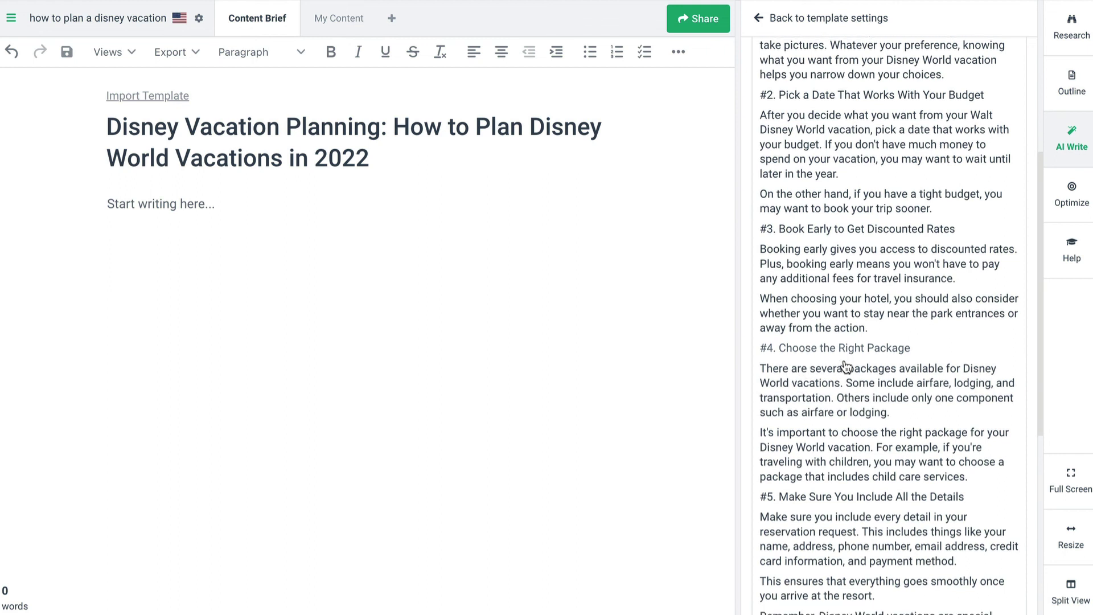
scroll(849, 369, "down", 1)
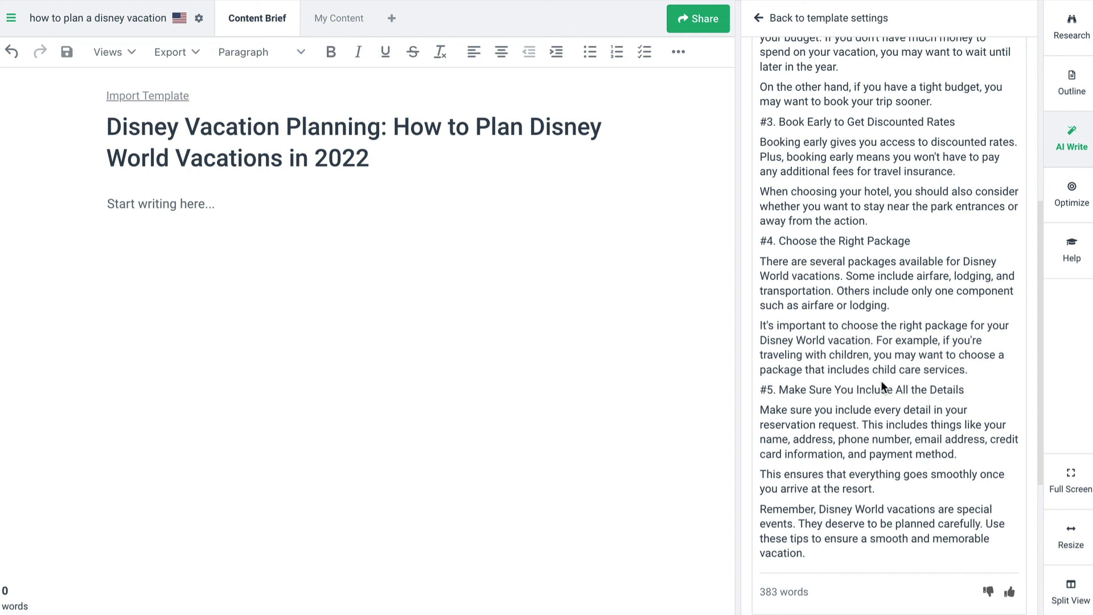
scroll(880, 380, "down", 2)
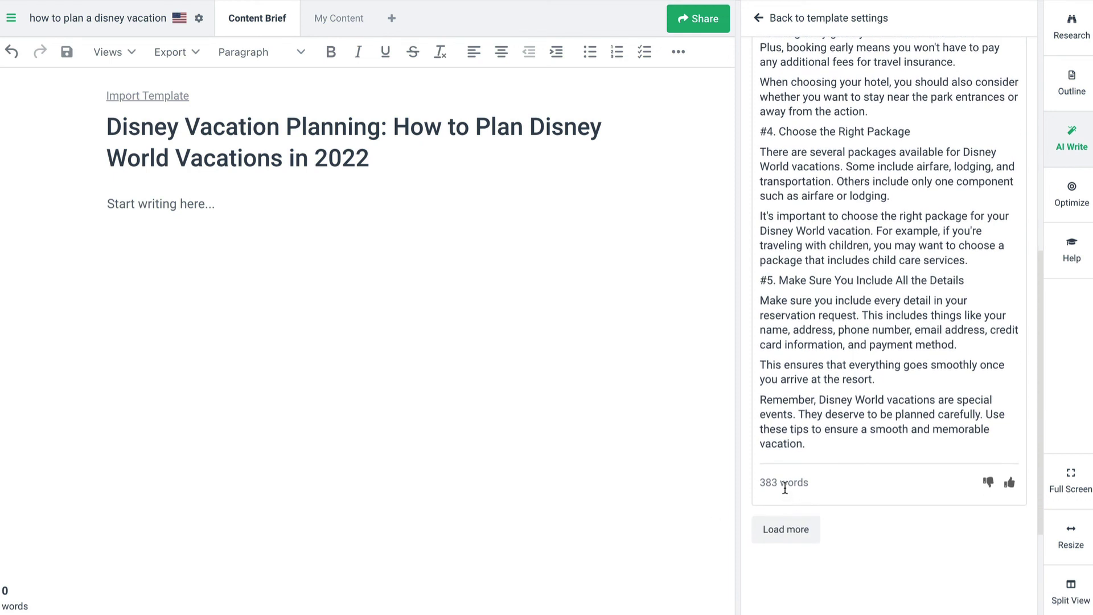
left_click(1010, 483)
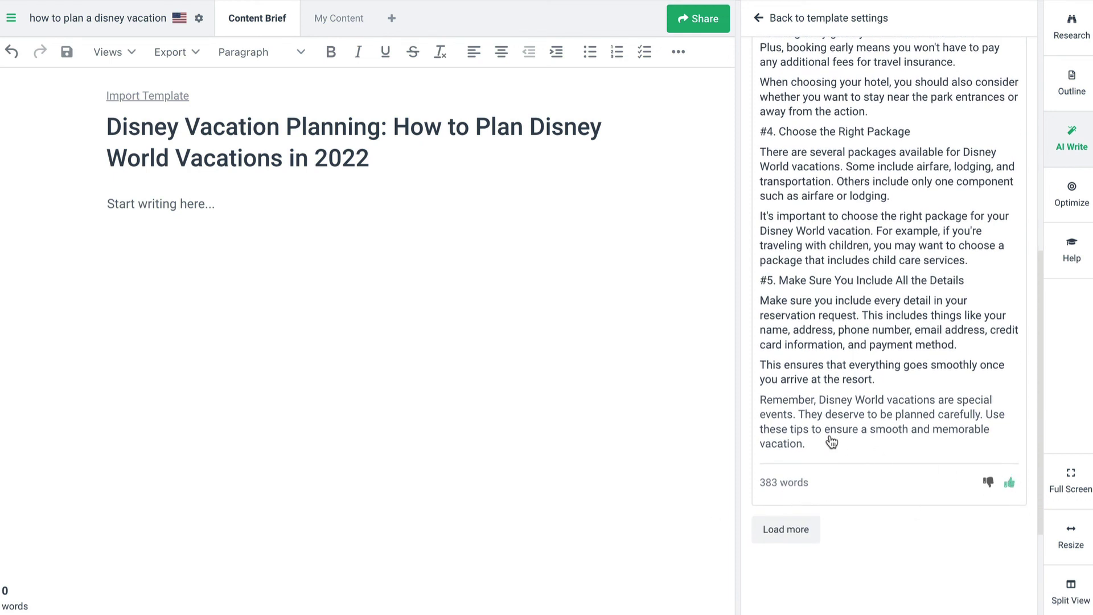
- Look over the first listicle once more and generate another version of it
scroll(899, 430, "up", 10)
scroll(900, 436, "down", 7)
scroll(900, 434, "down", 4)
left_click(787, 505)
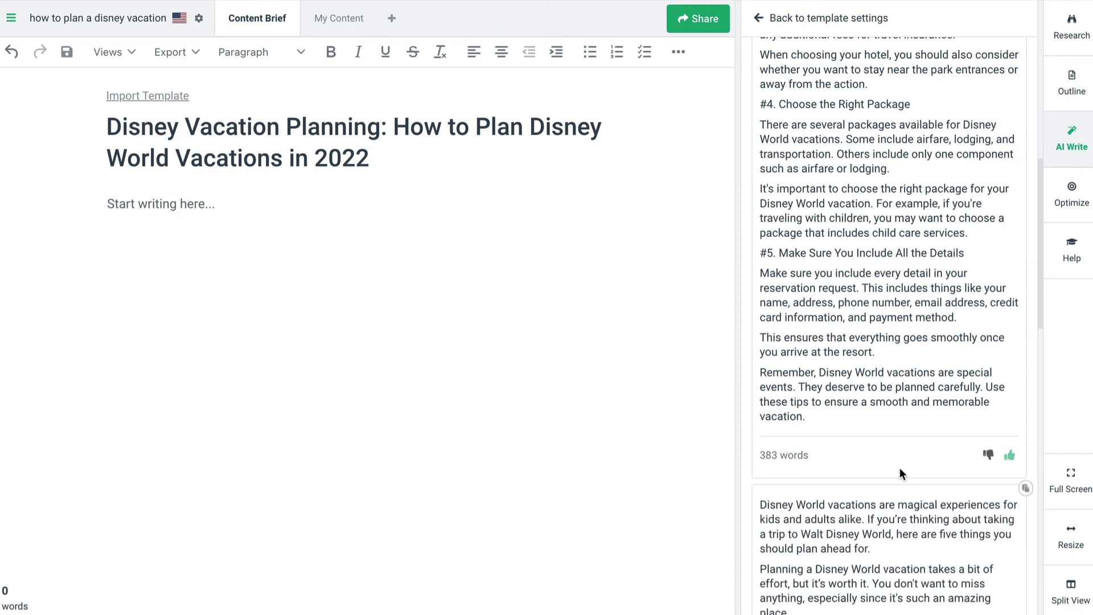
- Read through the second listicle version and insert it into the empty article body
scroll(907, 466, "down", 4)
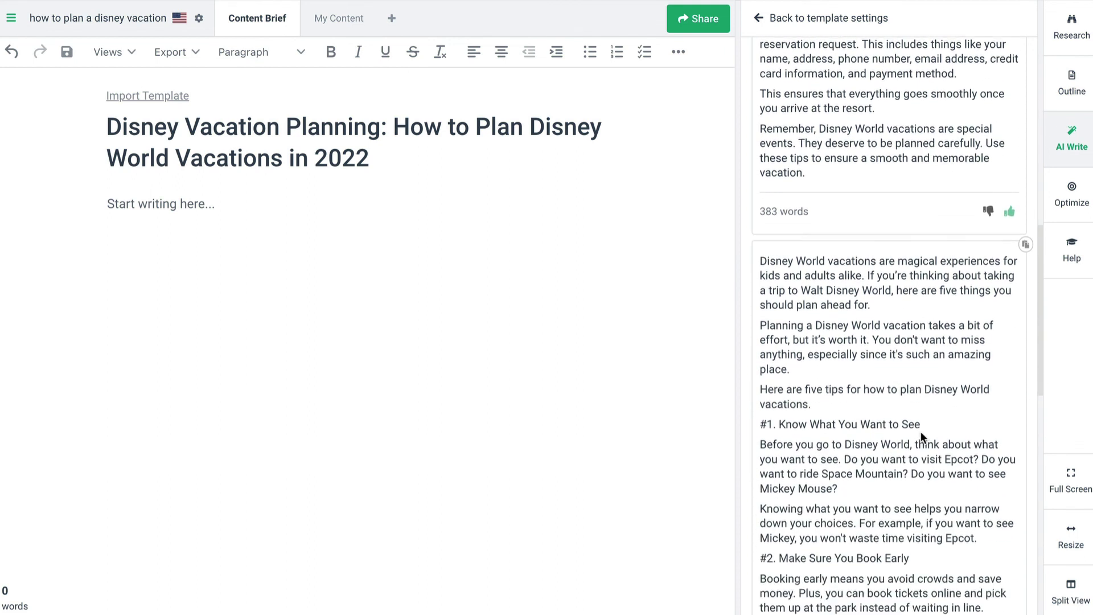
scroll(921, 432, "down", 1)
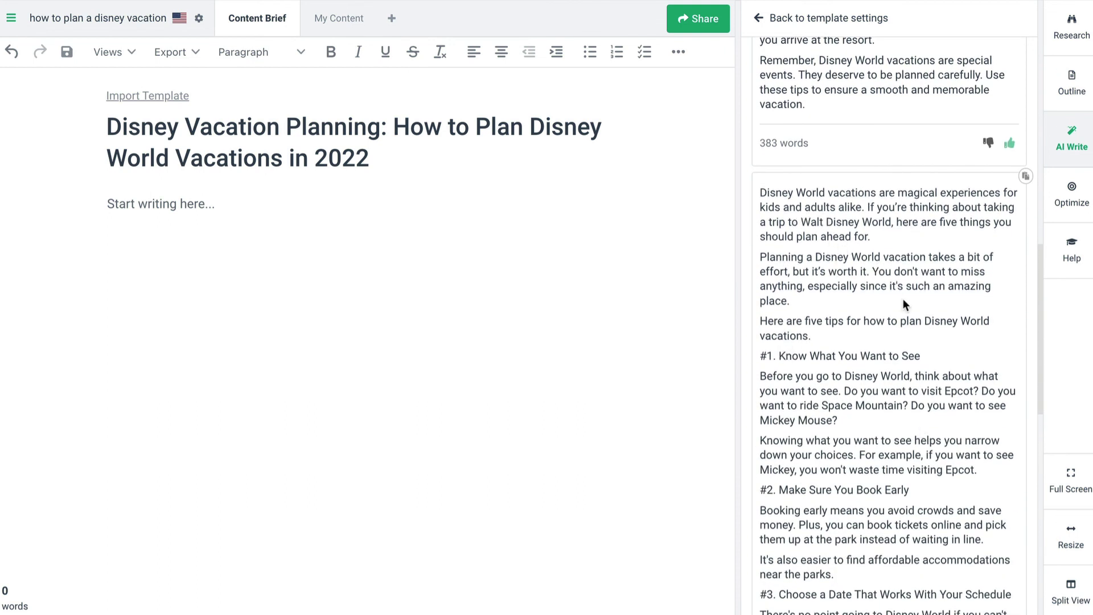
scroll(902, 298, "down", 1)
scroll(945, 289, "down", 1)
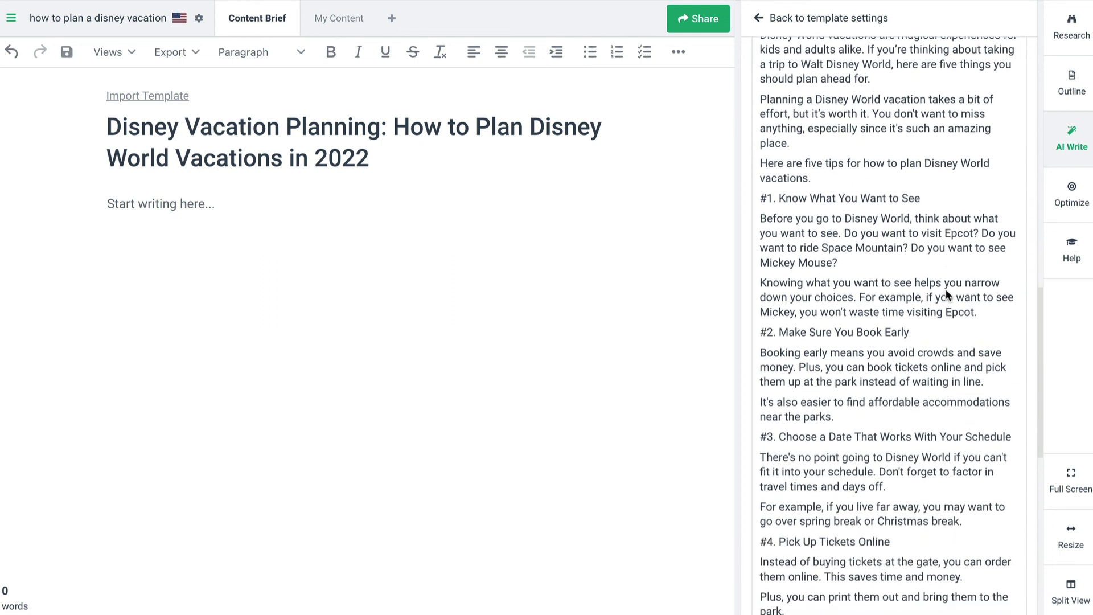
scroll(923, 333, "down", 1)
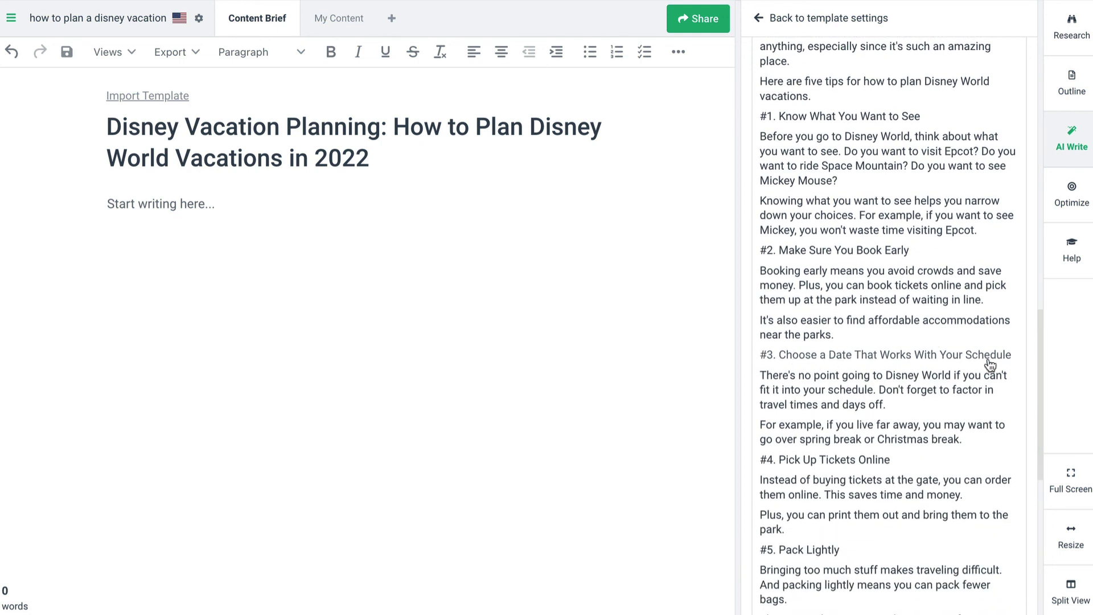
scroll(990, 366, "down", 1)
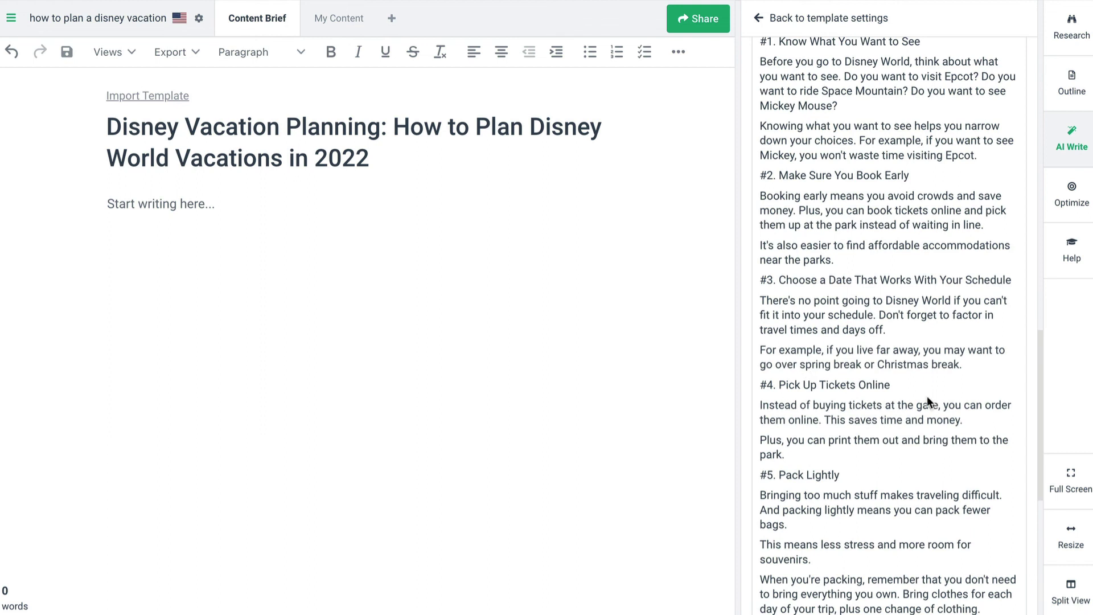
scroll(930, 403, "down", 3)
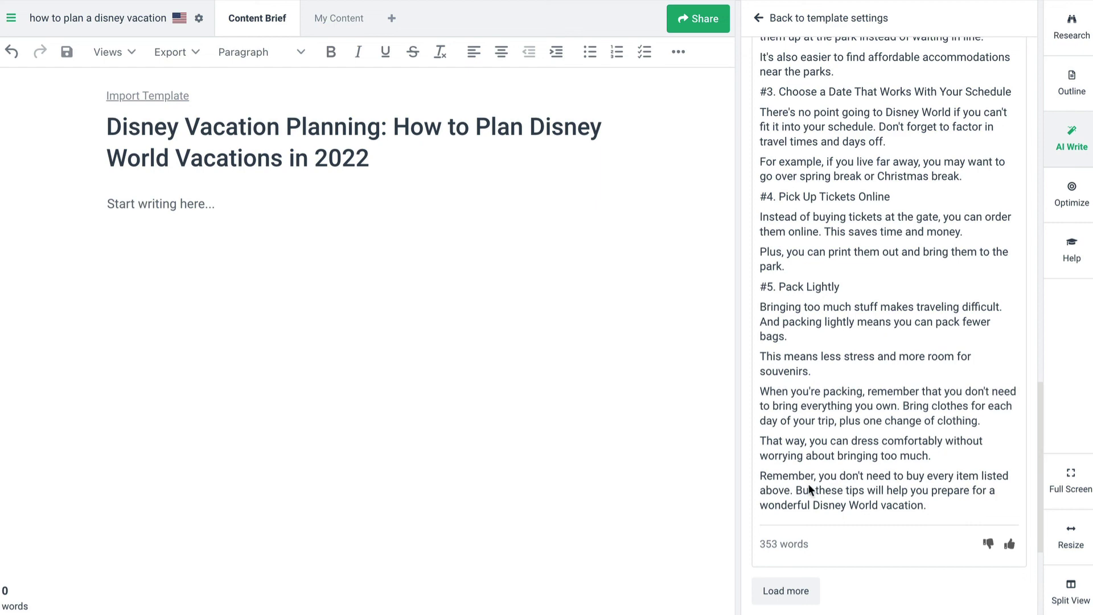
scroll(861, 463, "up", 8)
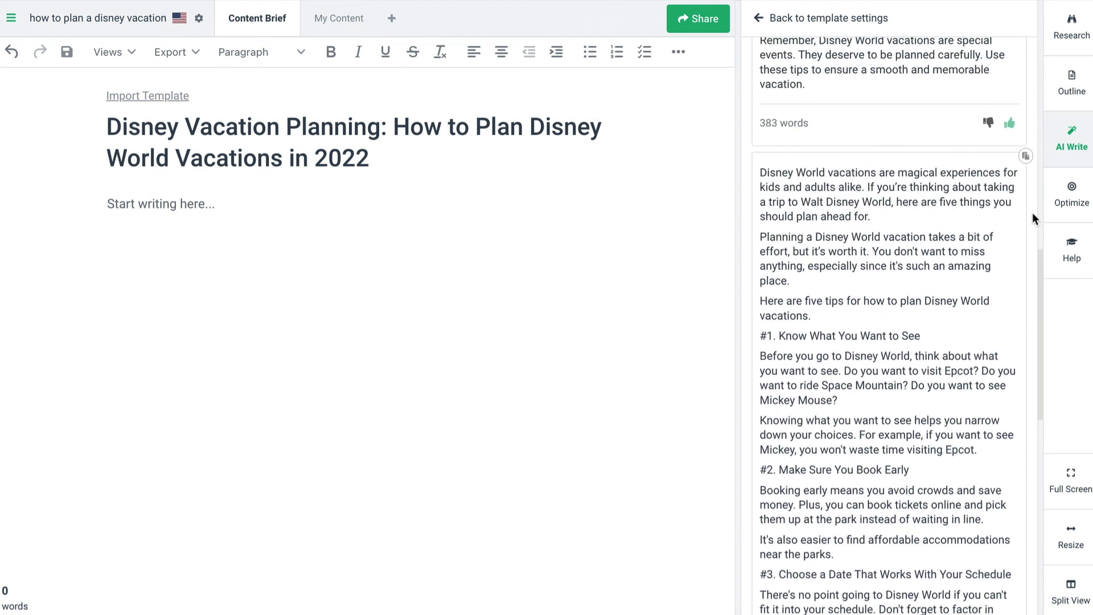
left_click(1026, 156)
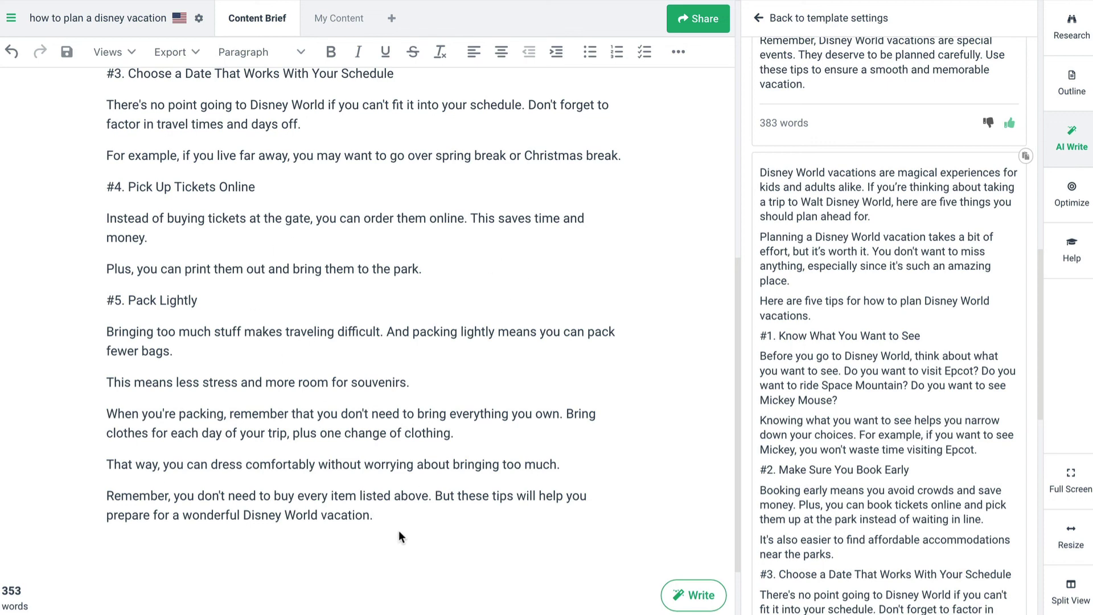
- Select the article text from "#5. Pack Lightly" to the end and have the AI Writer write about it
left_click_drag(397, 519, 104, 296)
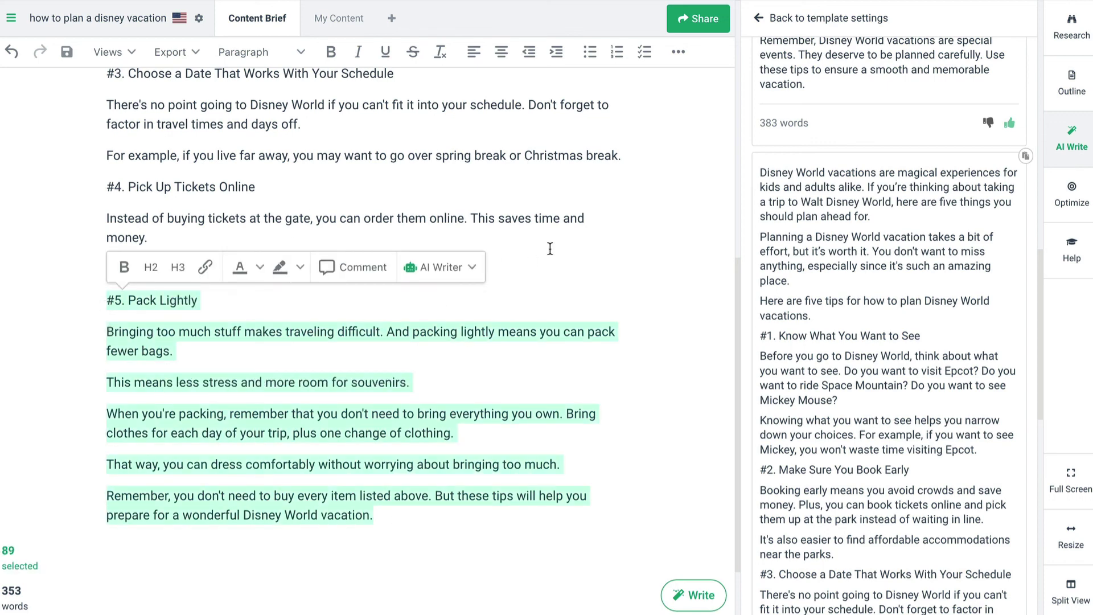
left_click(469, 267)
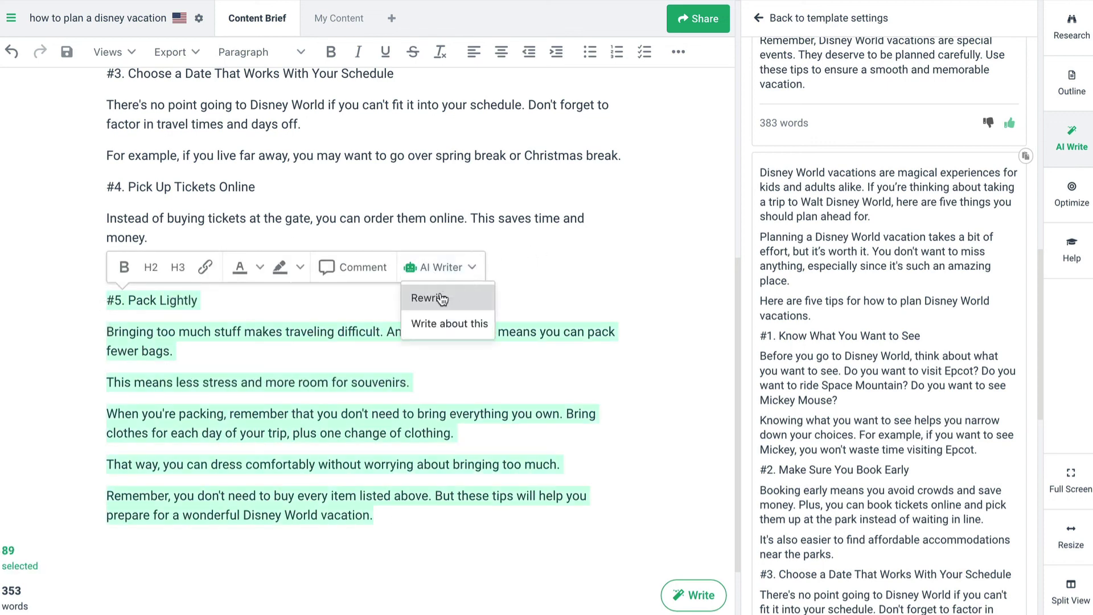
left_click(447, 323)
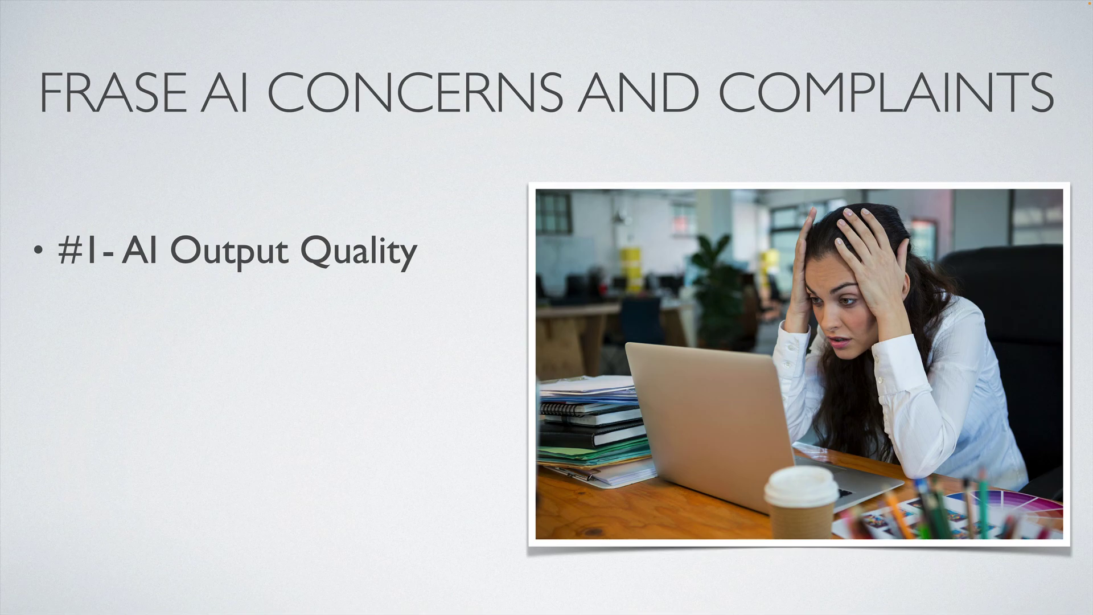
key("Right")
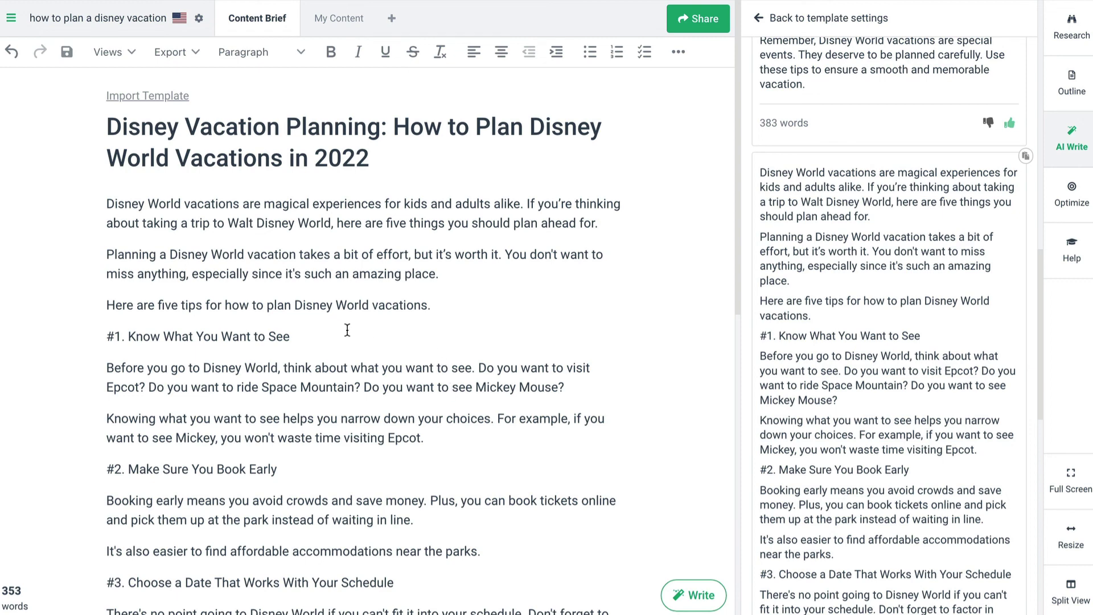
- Look over the article's export formats and select the entire article text for copying out
left_click(195, 55)
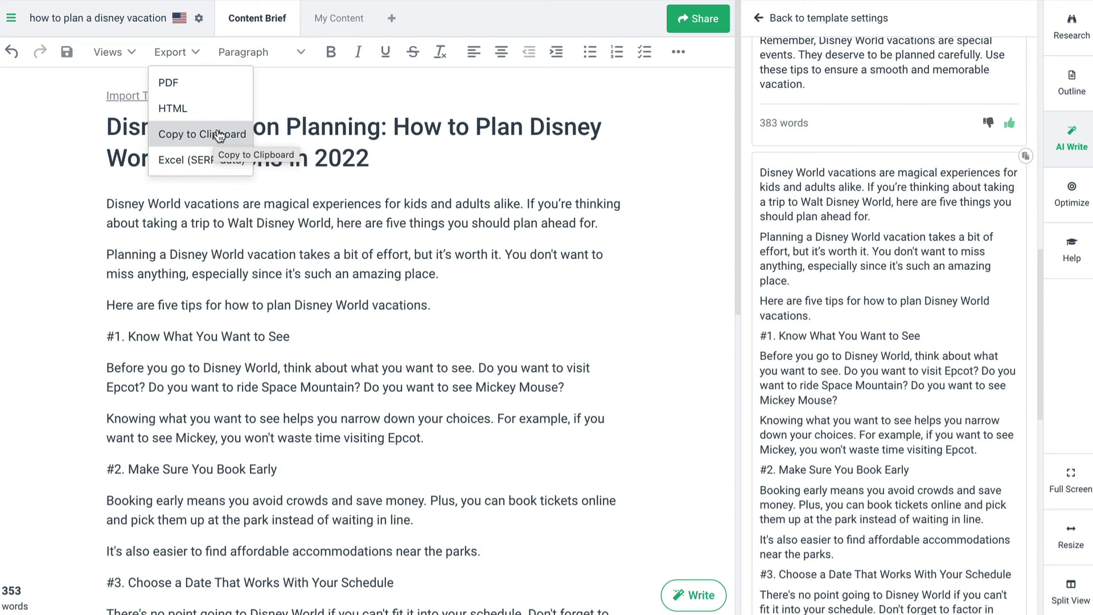
left_click(338, 275)
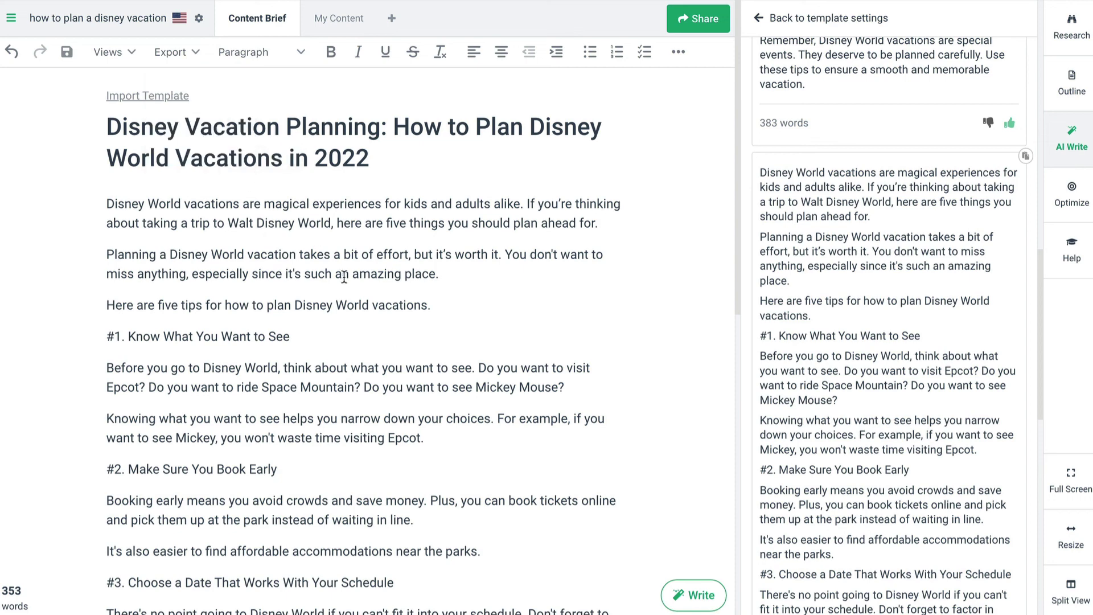
key("ctrl+a")
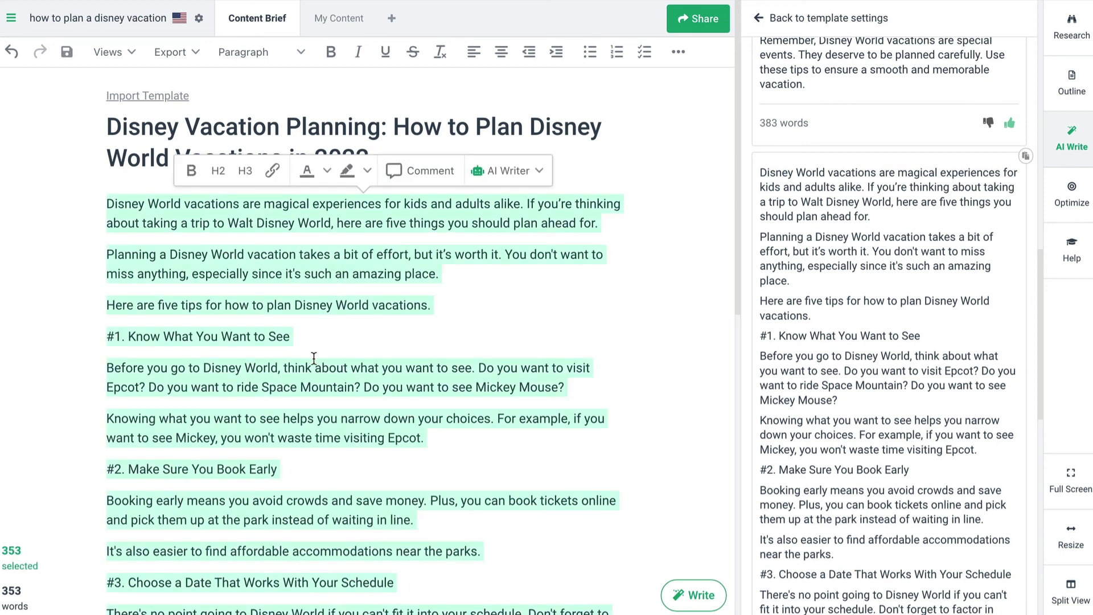
left_click(195, 53)
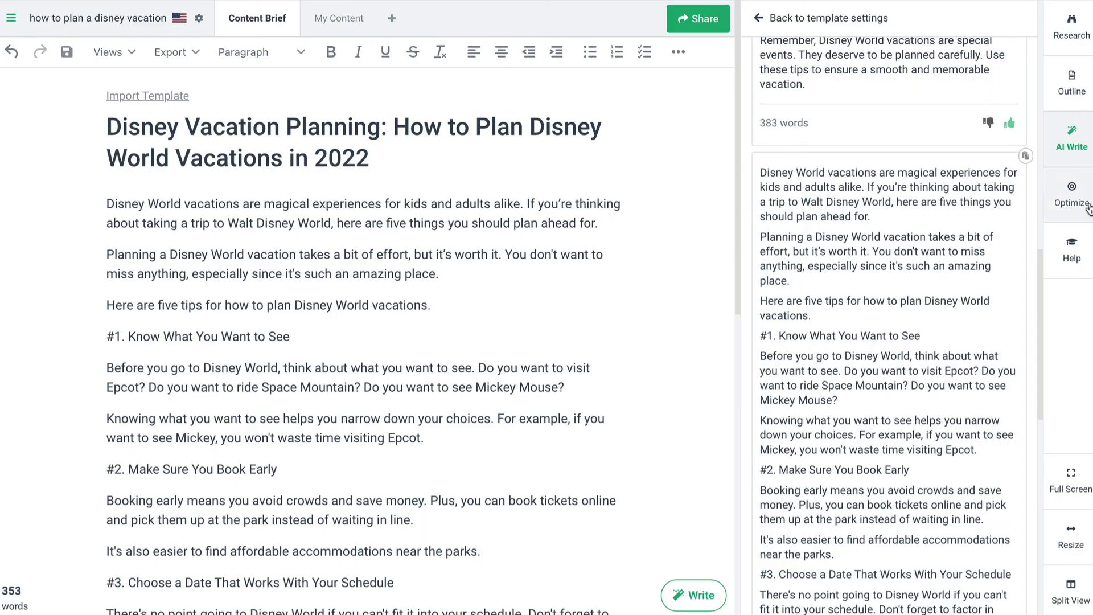
- Show the article's optimization by Top Topics and look through the topic scores of all competing pages
left_click(1068, 205)
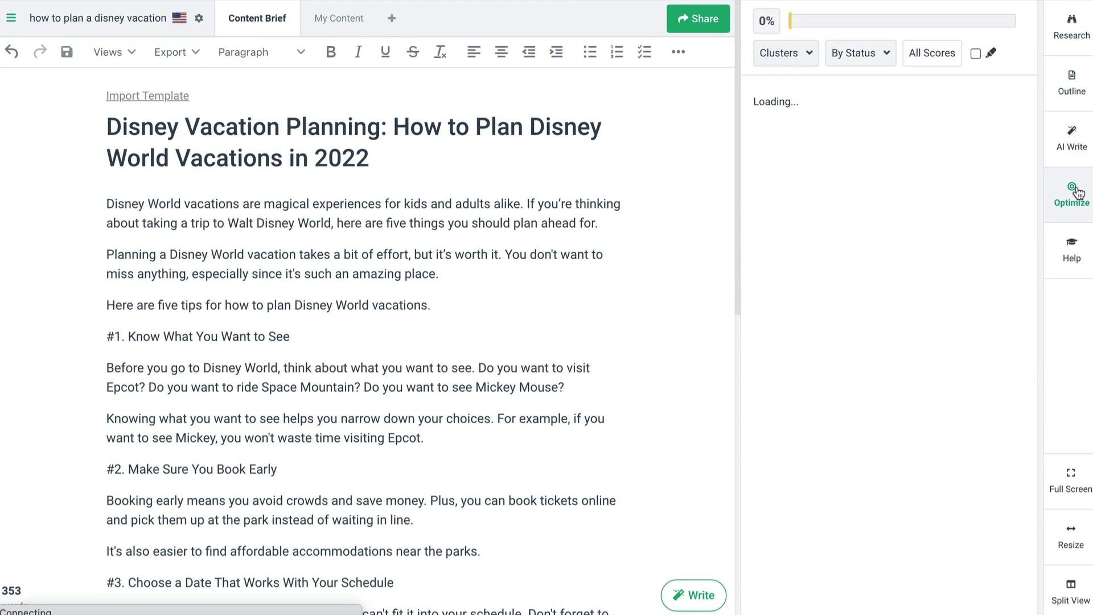
left_click(805, 57)
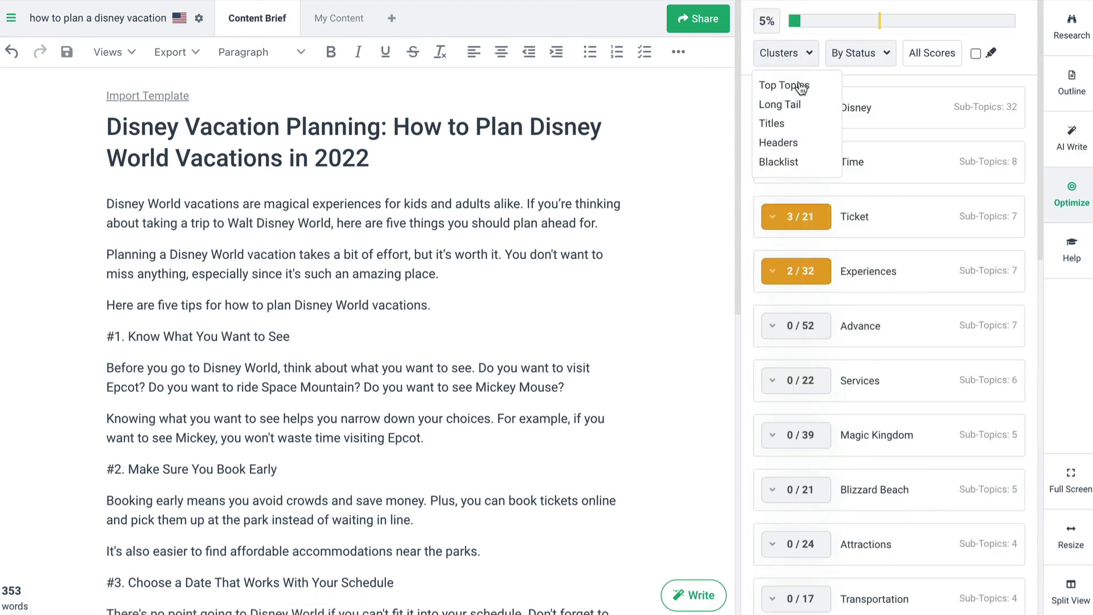
left_click(800, 84)
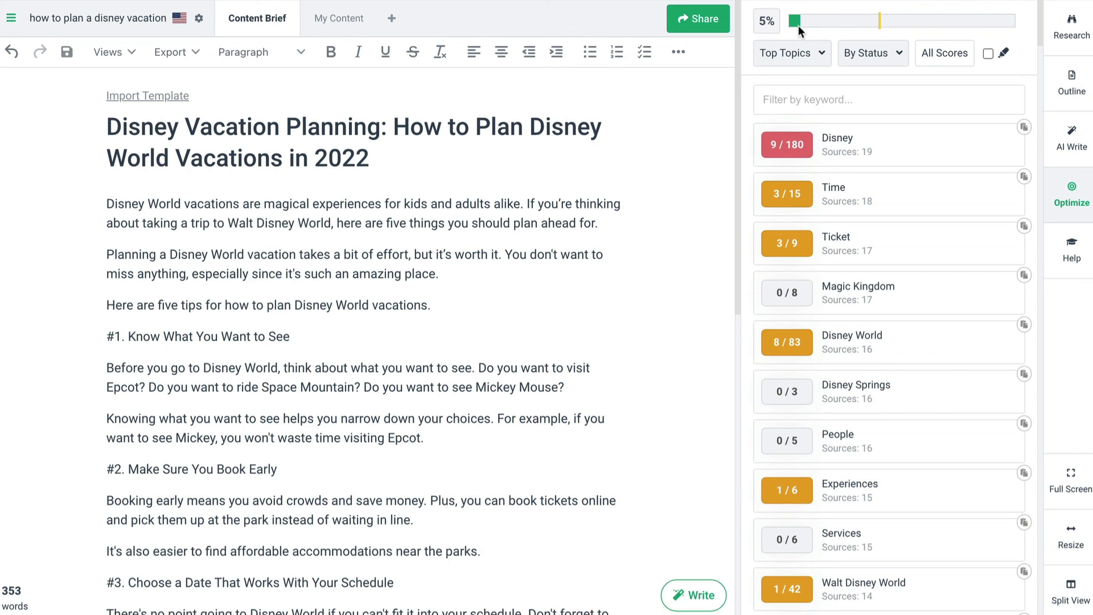
left_click(958, 61)
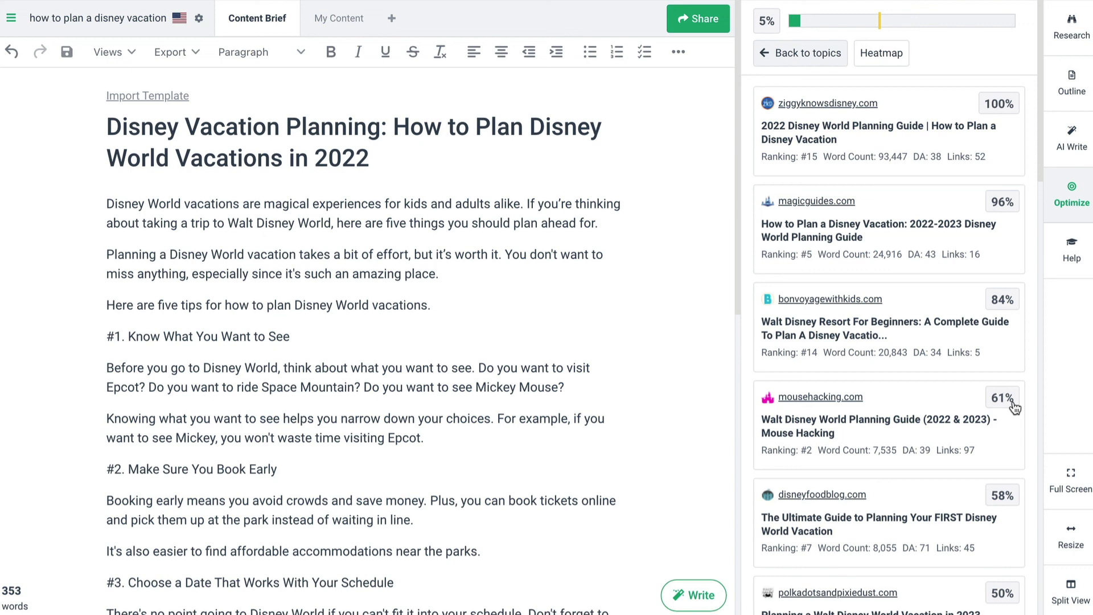
scroll(939, 289, "down", 1)
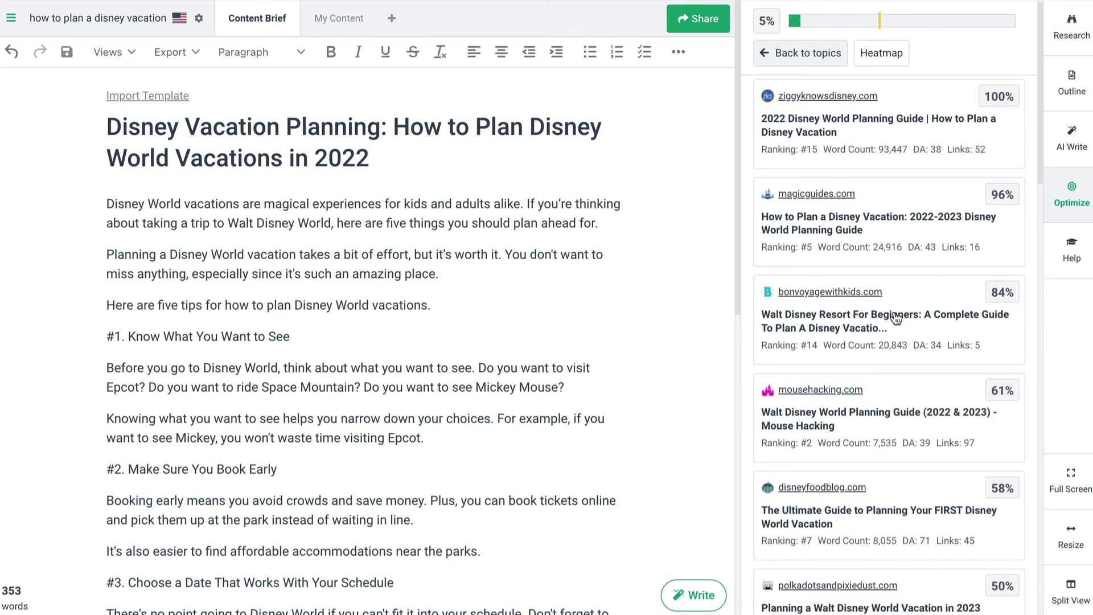